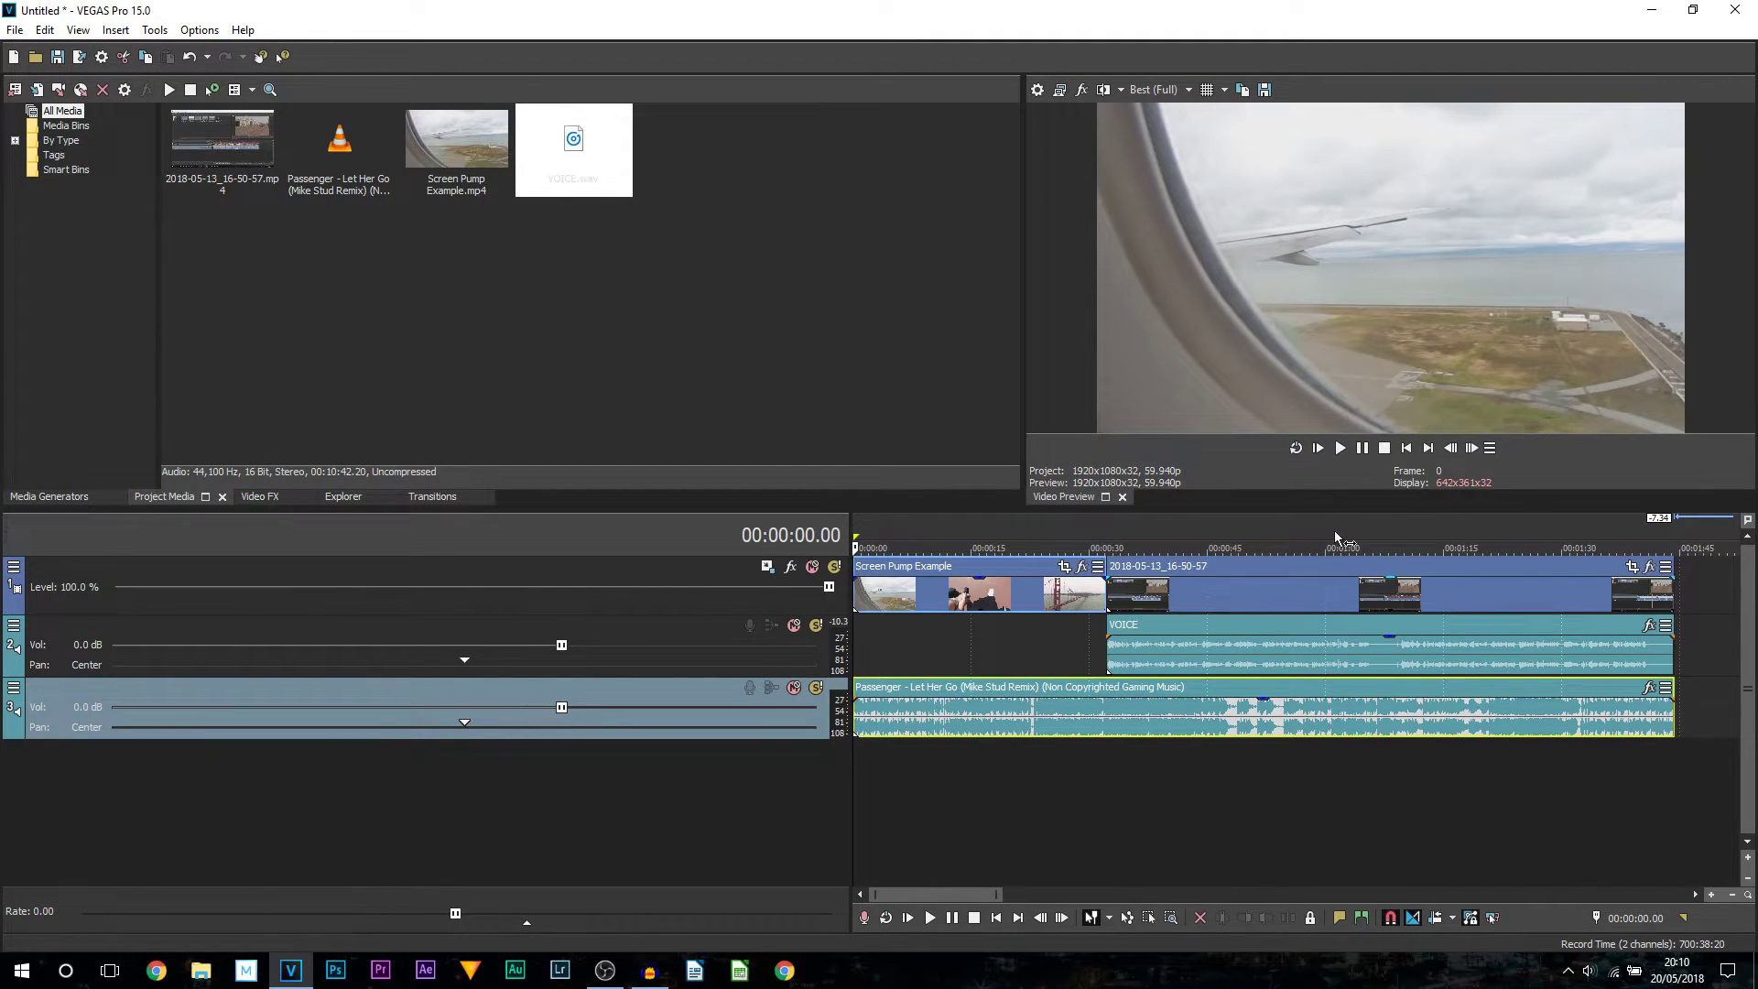
Play the project to hear the music leading into the voice, then return to the start.
click(1364, 448)
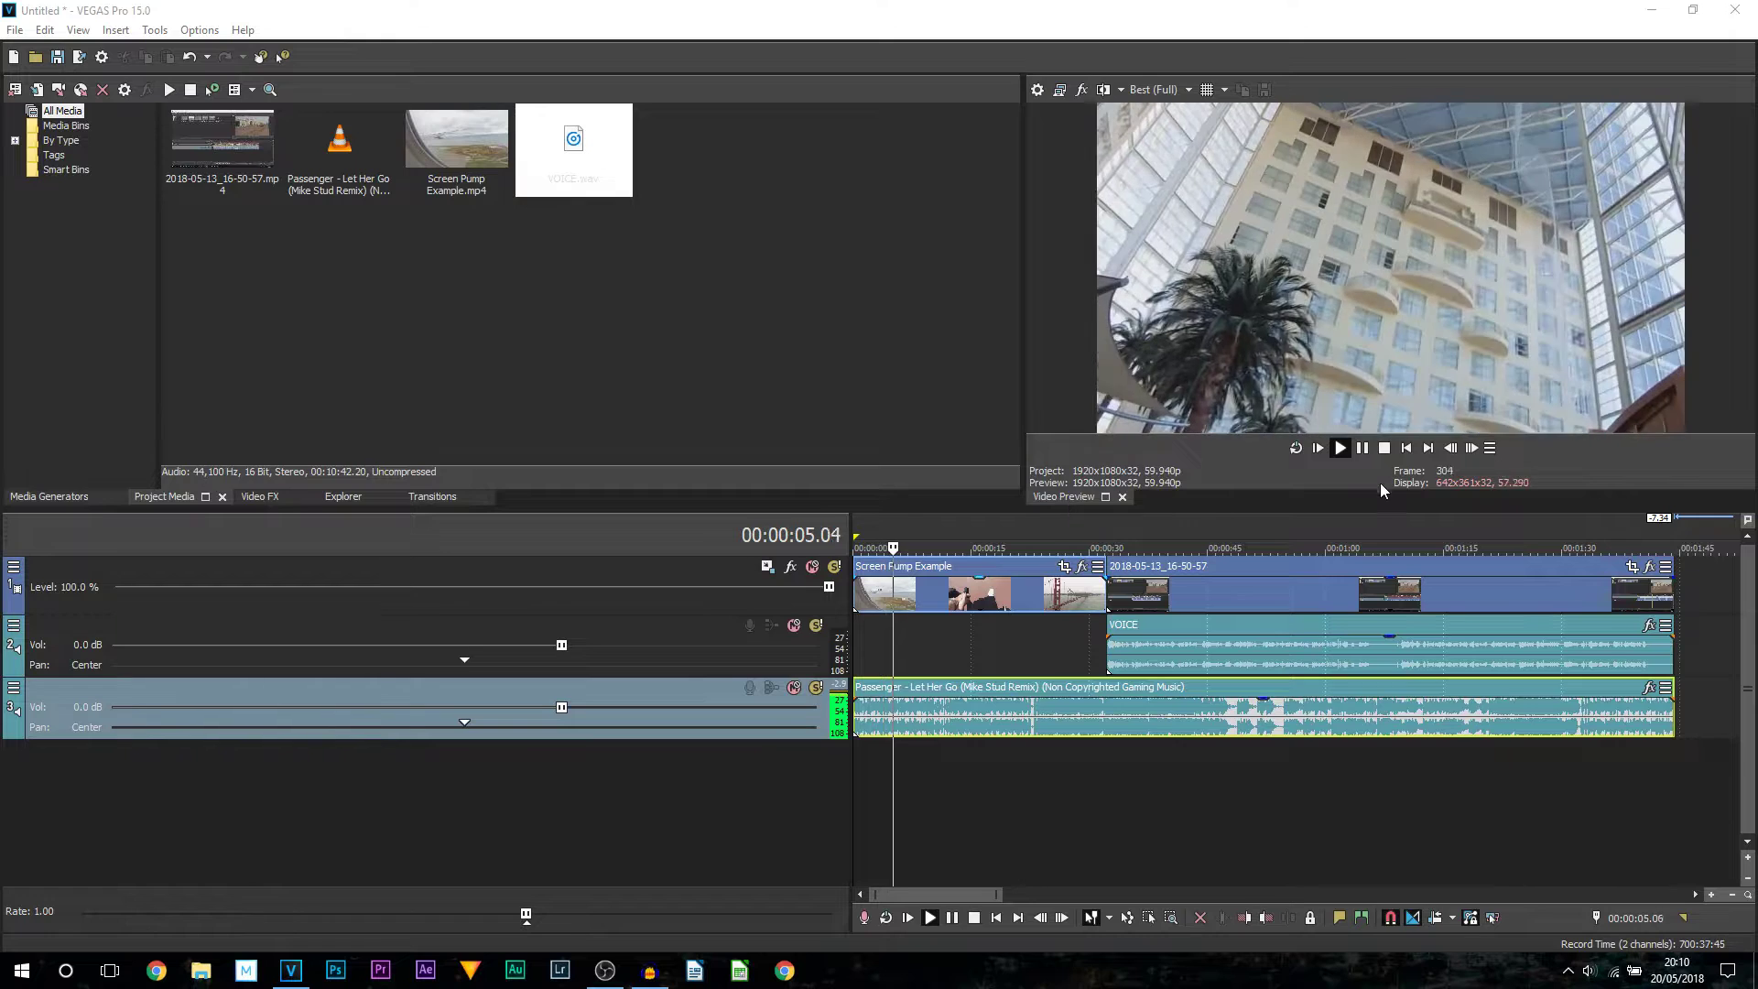
key(Return)
click(1074, 650)
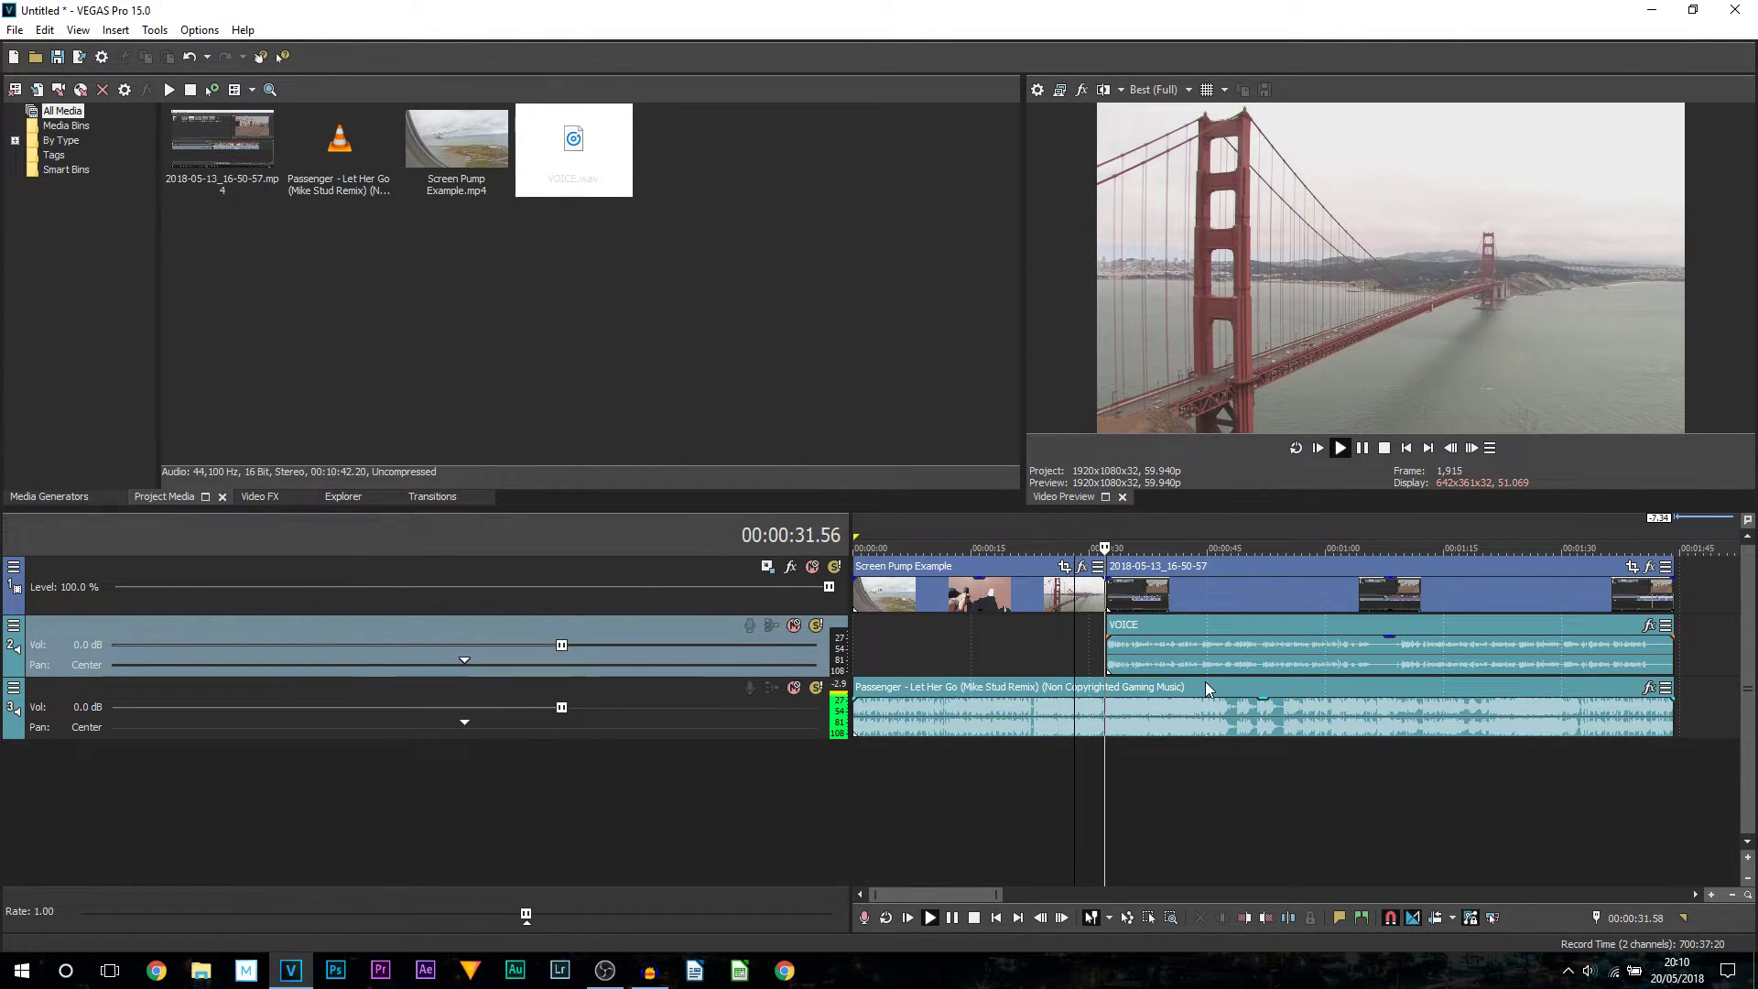
click(1363, 448)
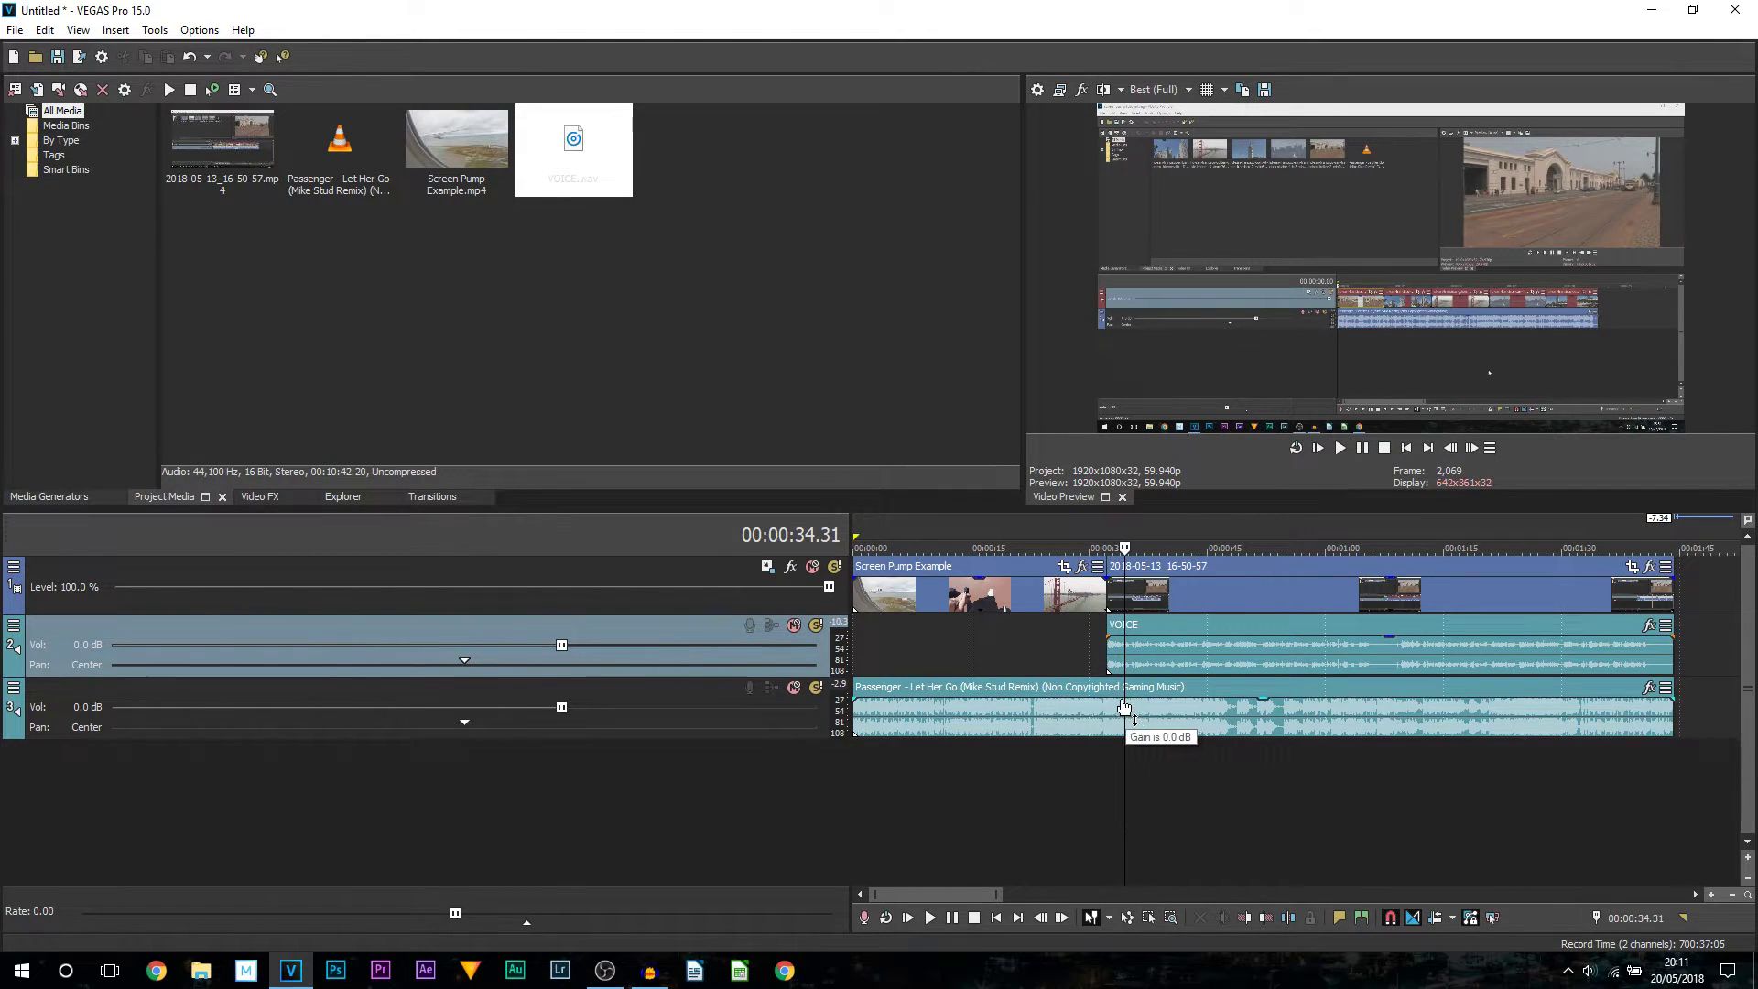
click(1127, 667)
drag(1120, 669, 861, 693)
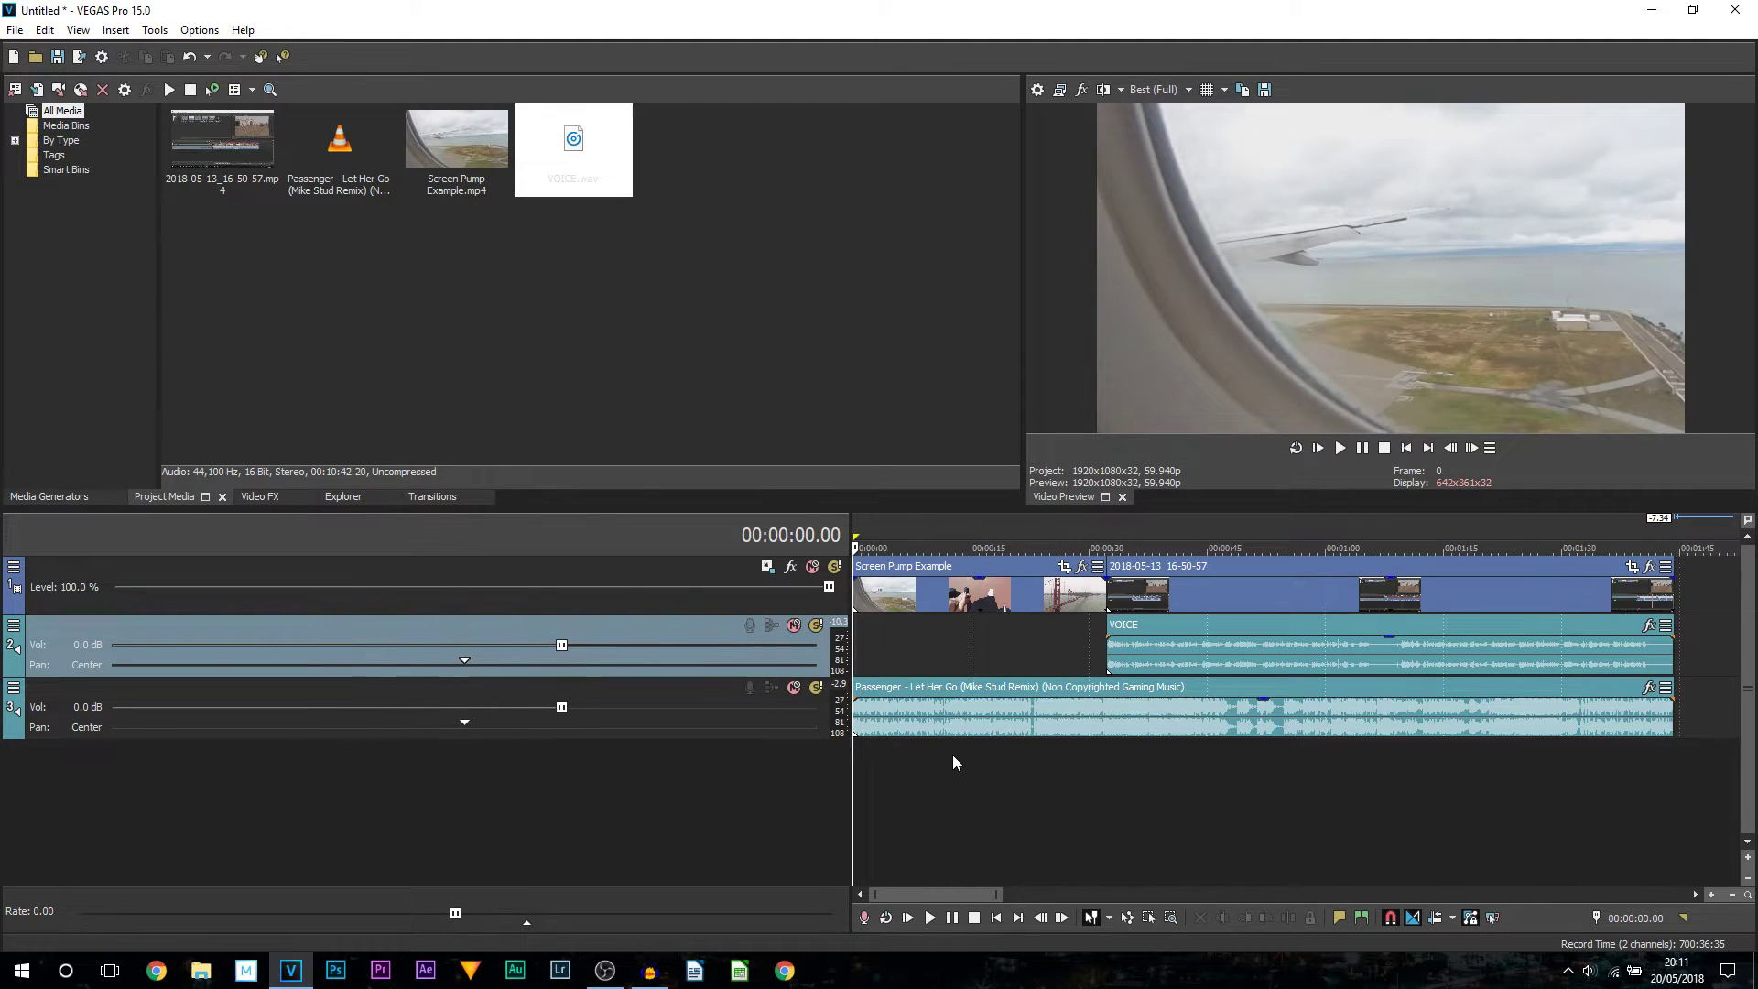
Lower the music clip's gain line to -4.1 dB.
scroll(952, 755, down, 2)
click(950, 730)
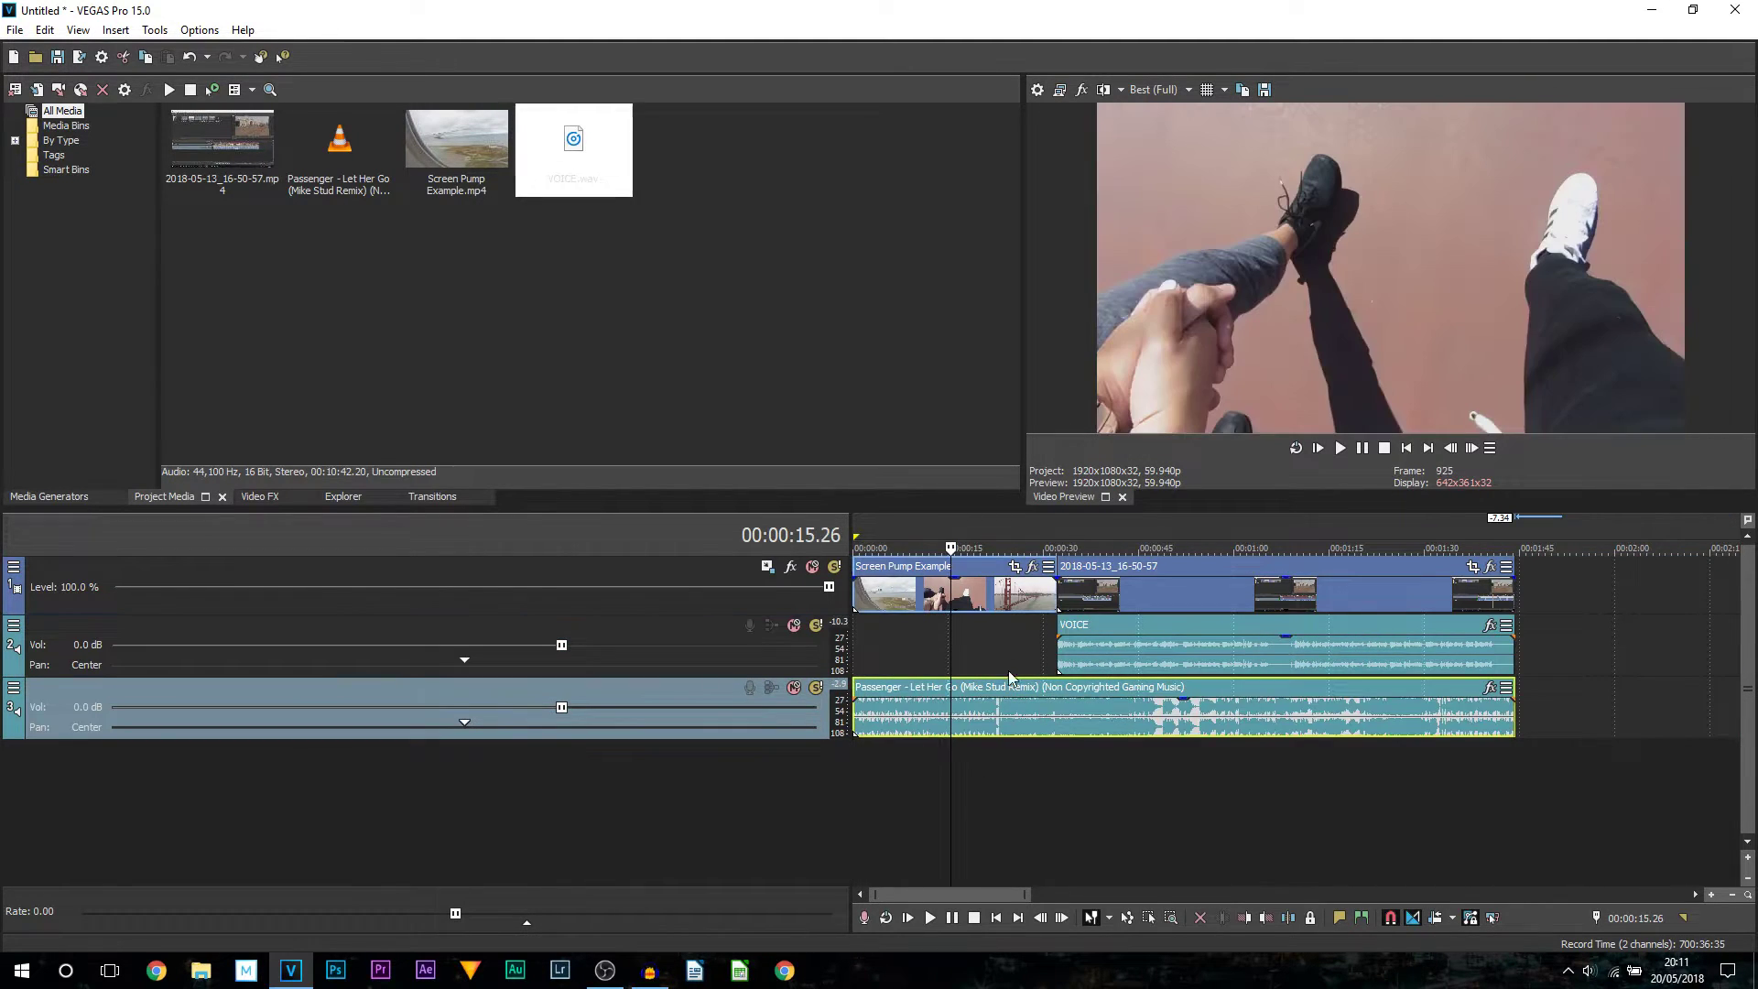
scroll(906, 725, up, 1)
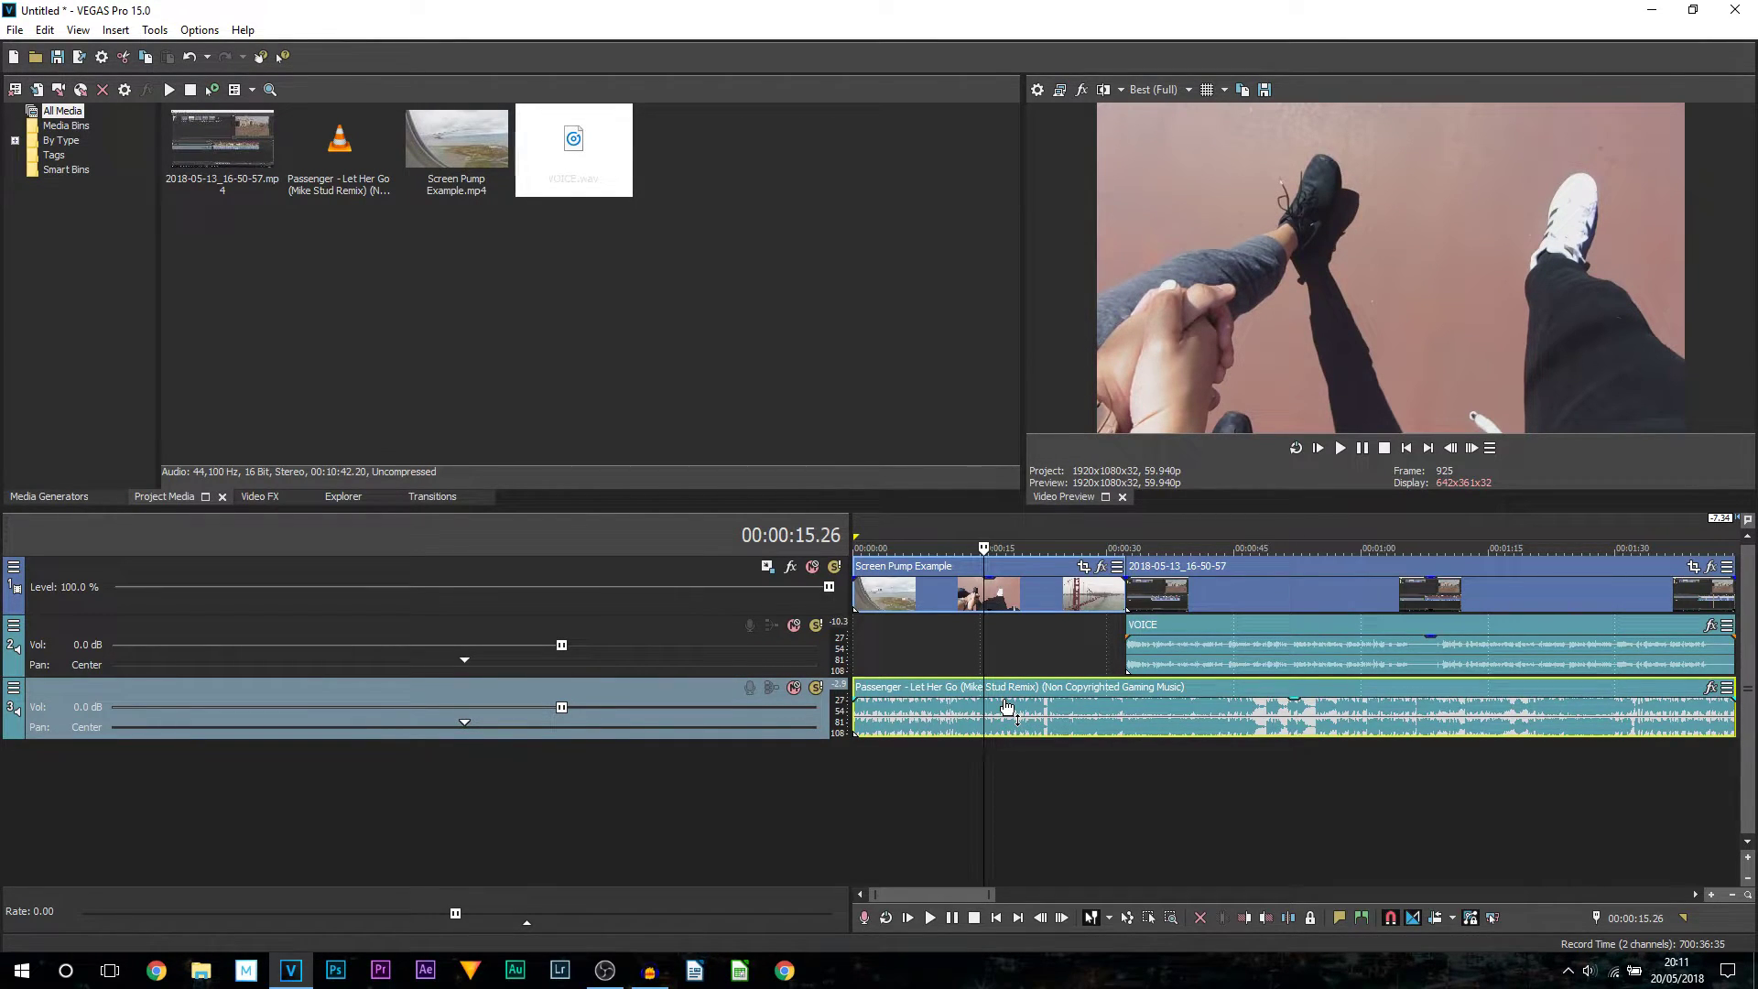
drag(1006, 705, 1006, 718)
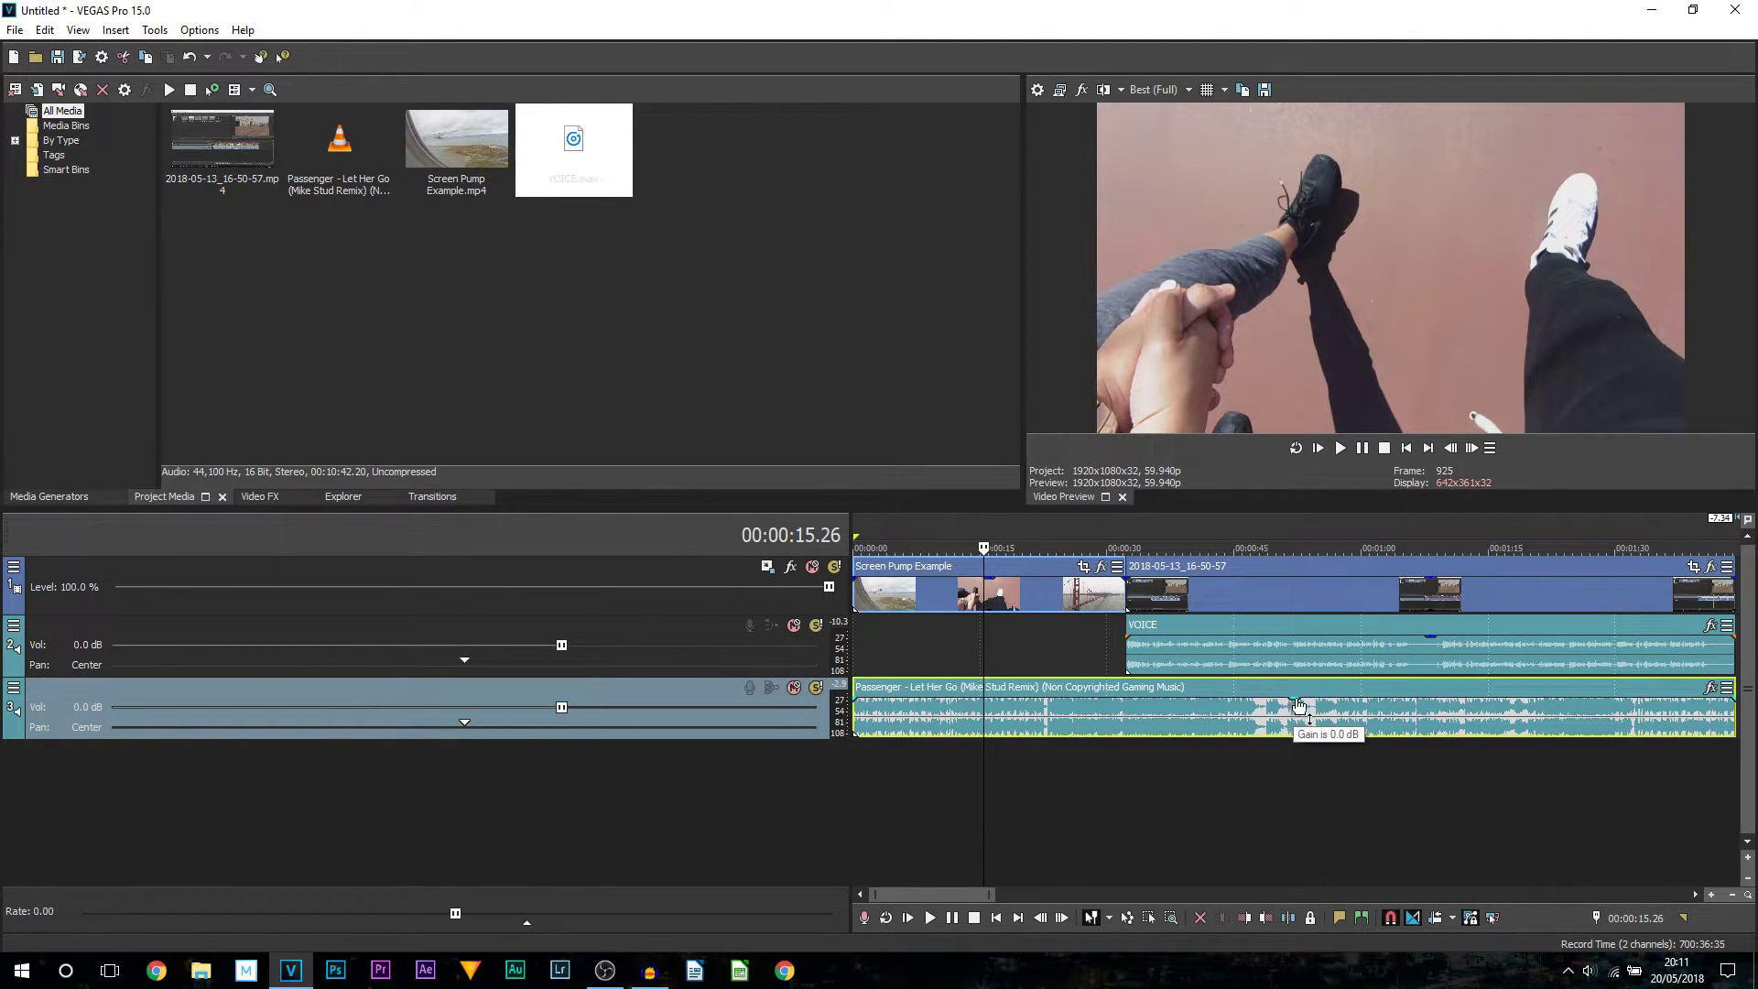
drag(1298, 705, 1300, 986)
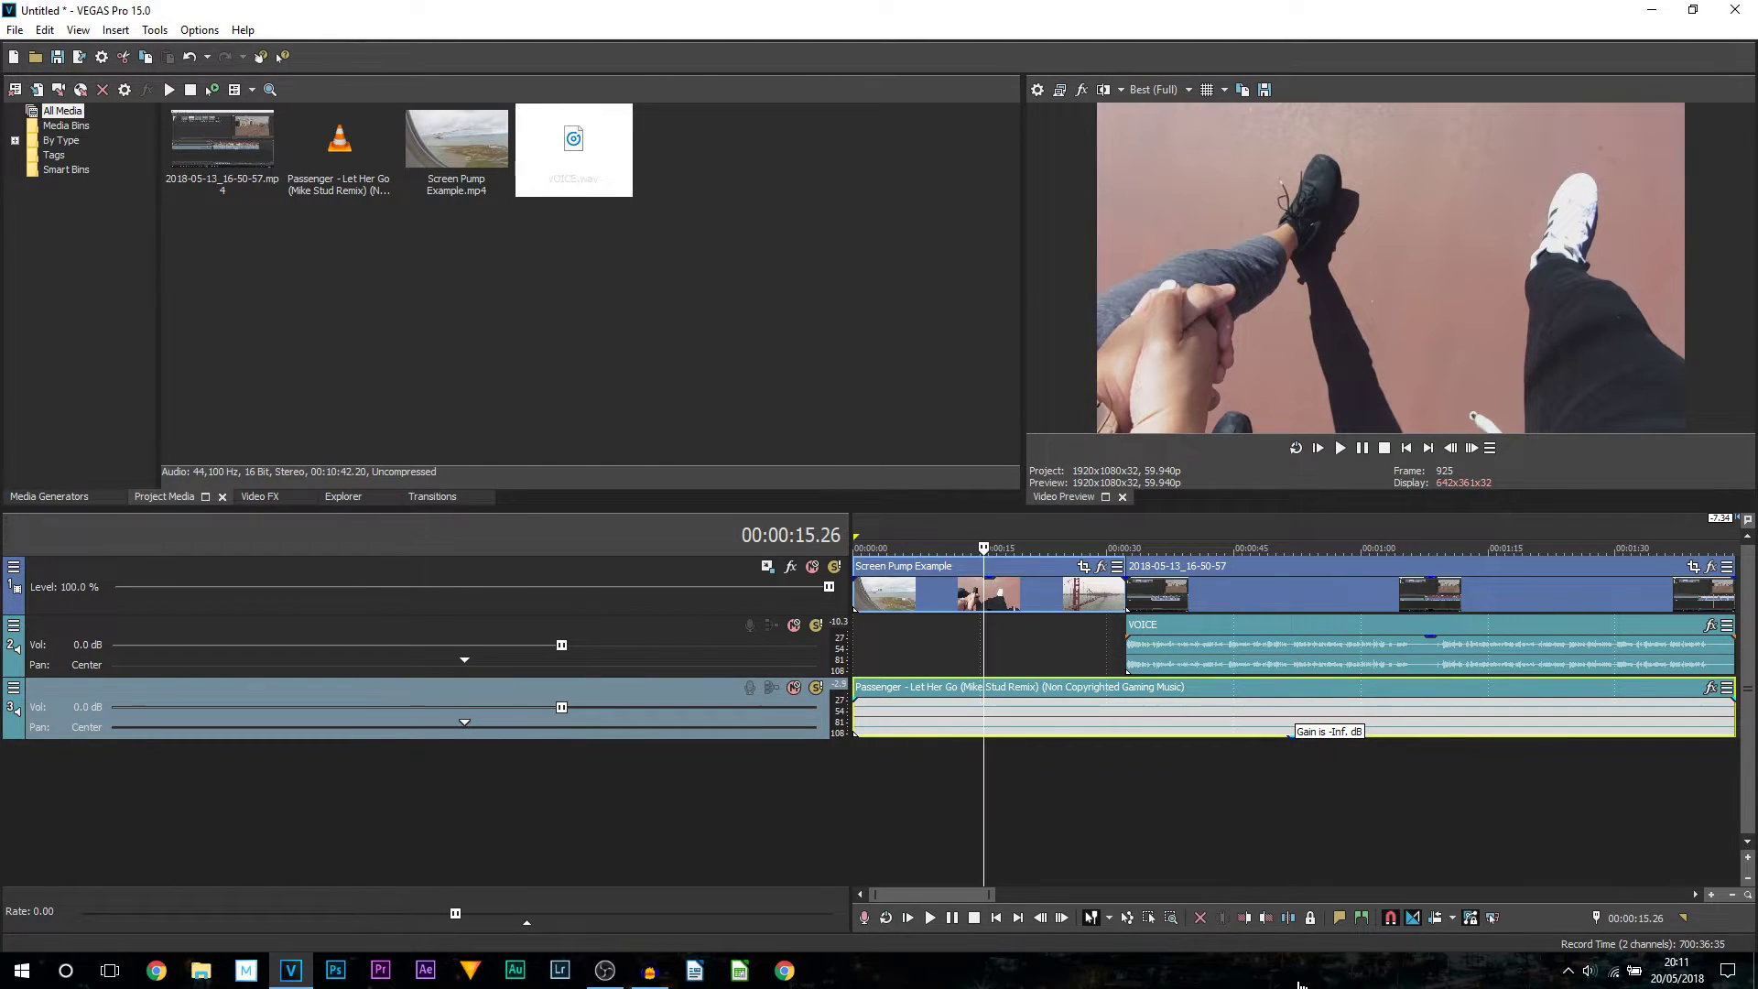
drag(1300, 986, 1025, 729)
Play the project from the start to hear the quieter music, then return to the beginning.
key(Home)
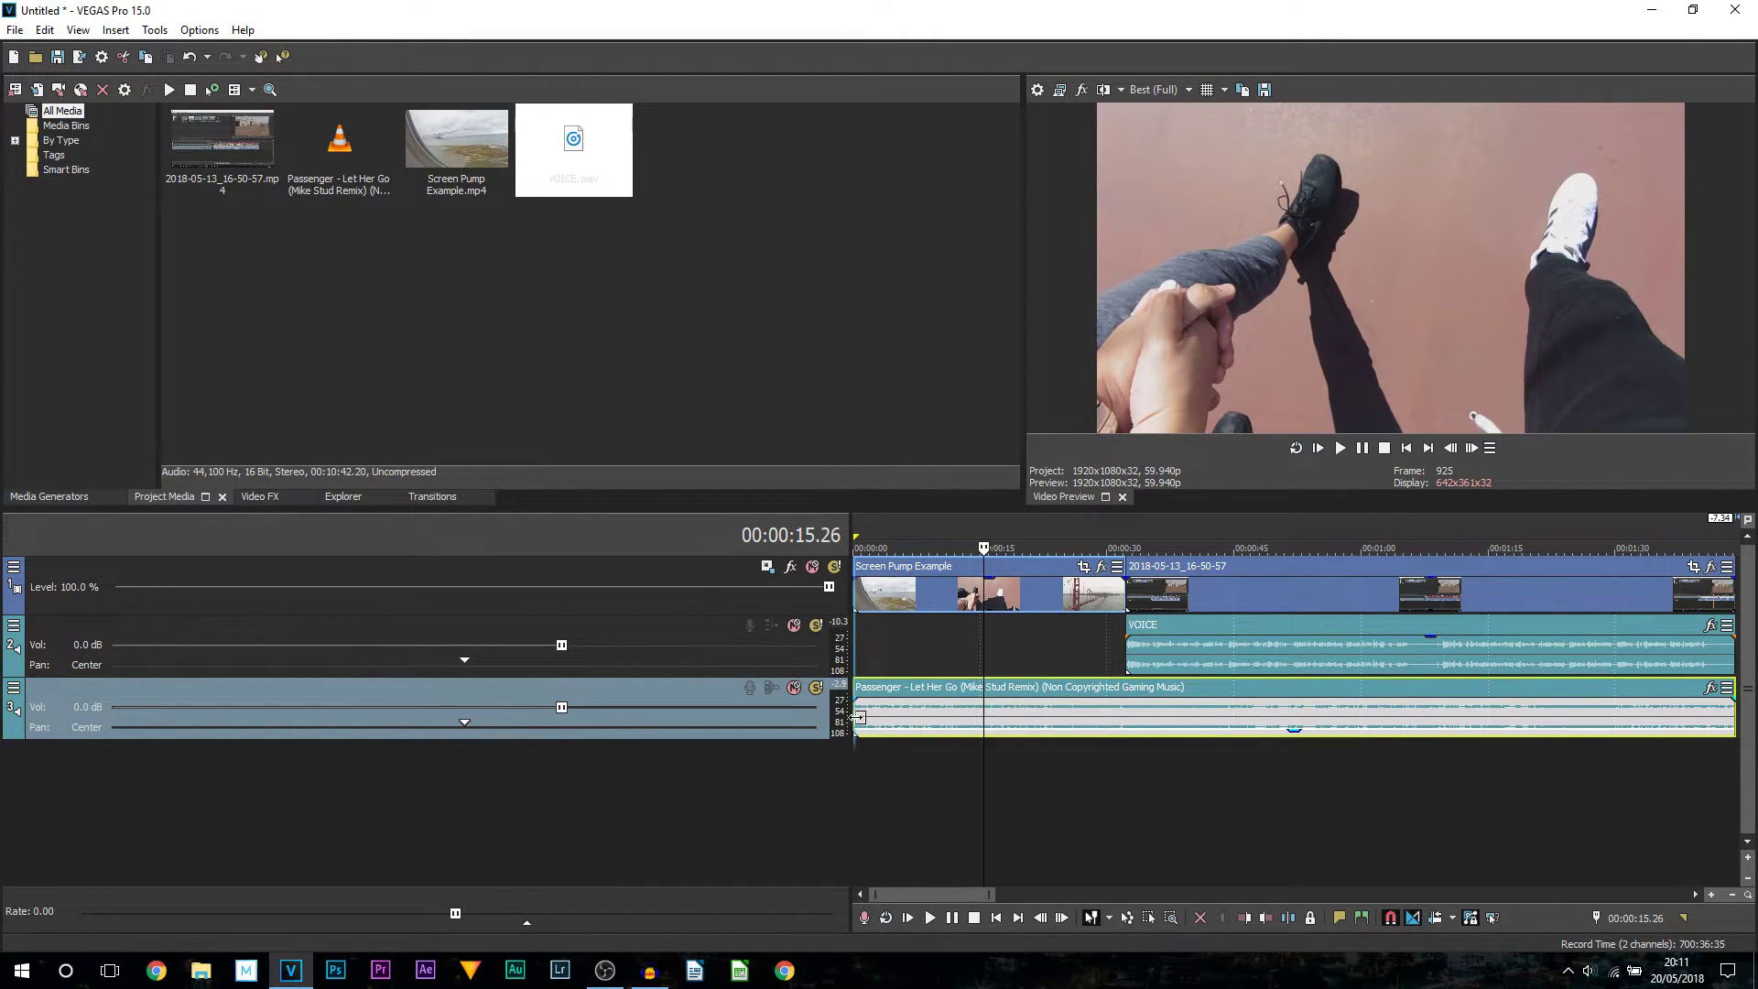
key(space)
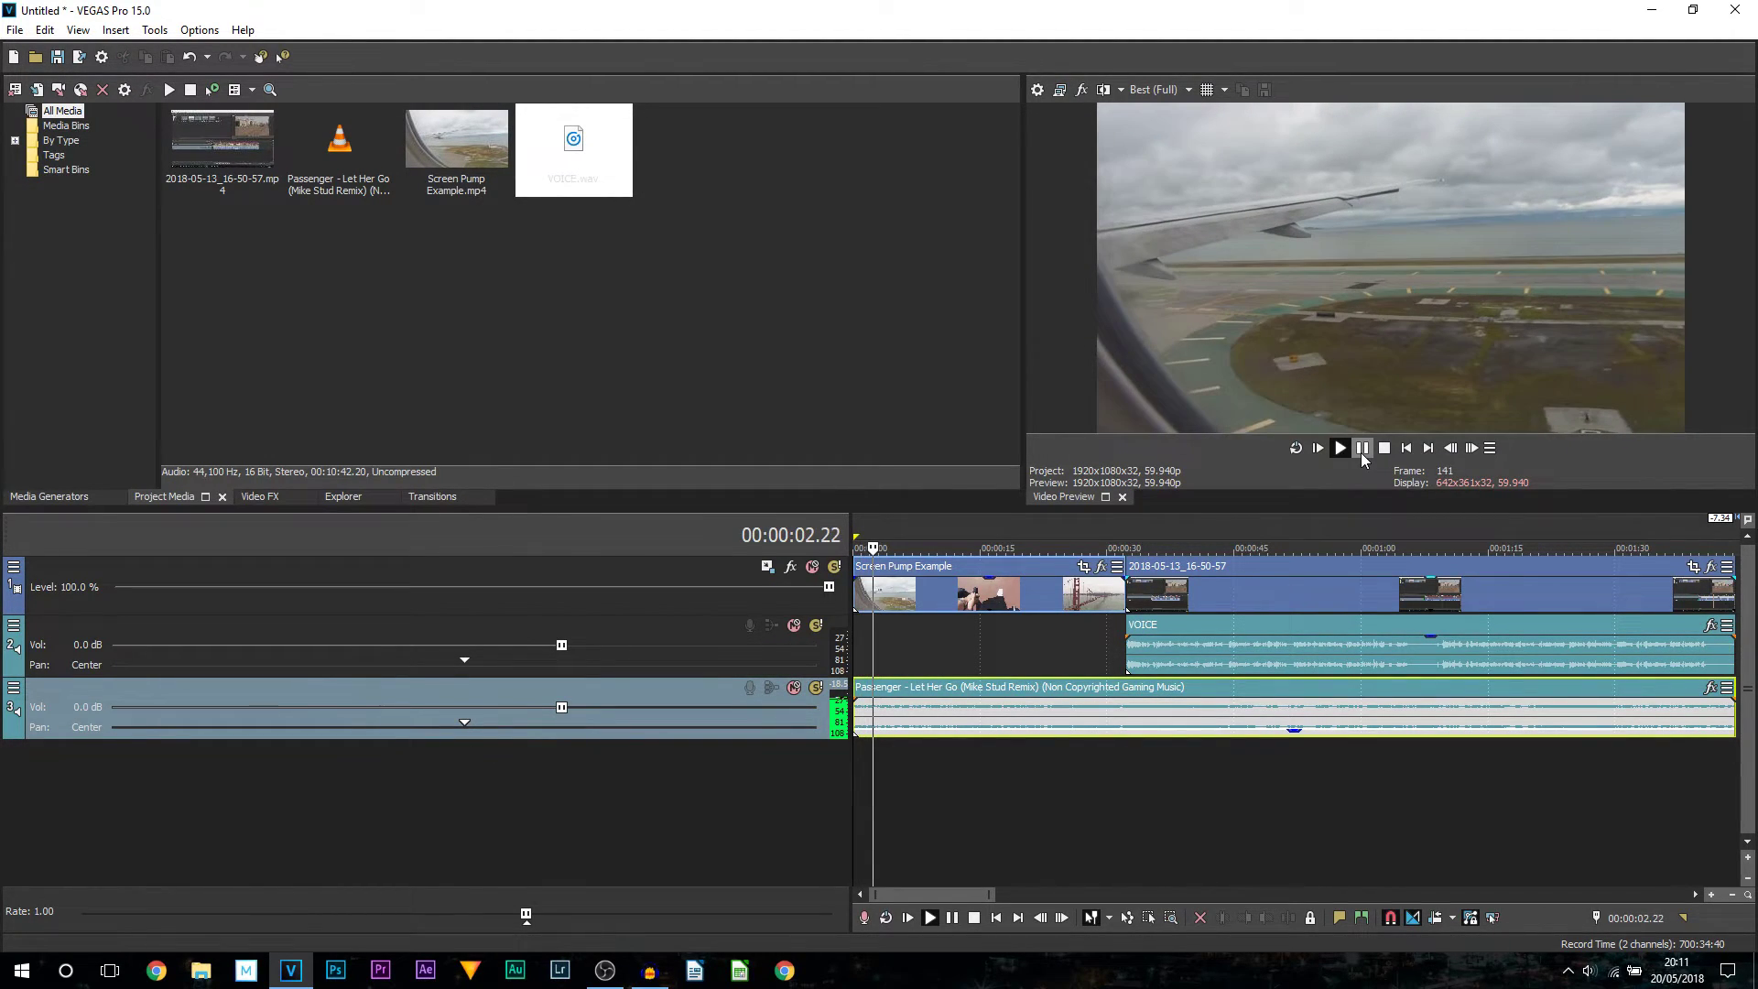
click(1360, 452)
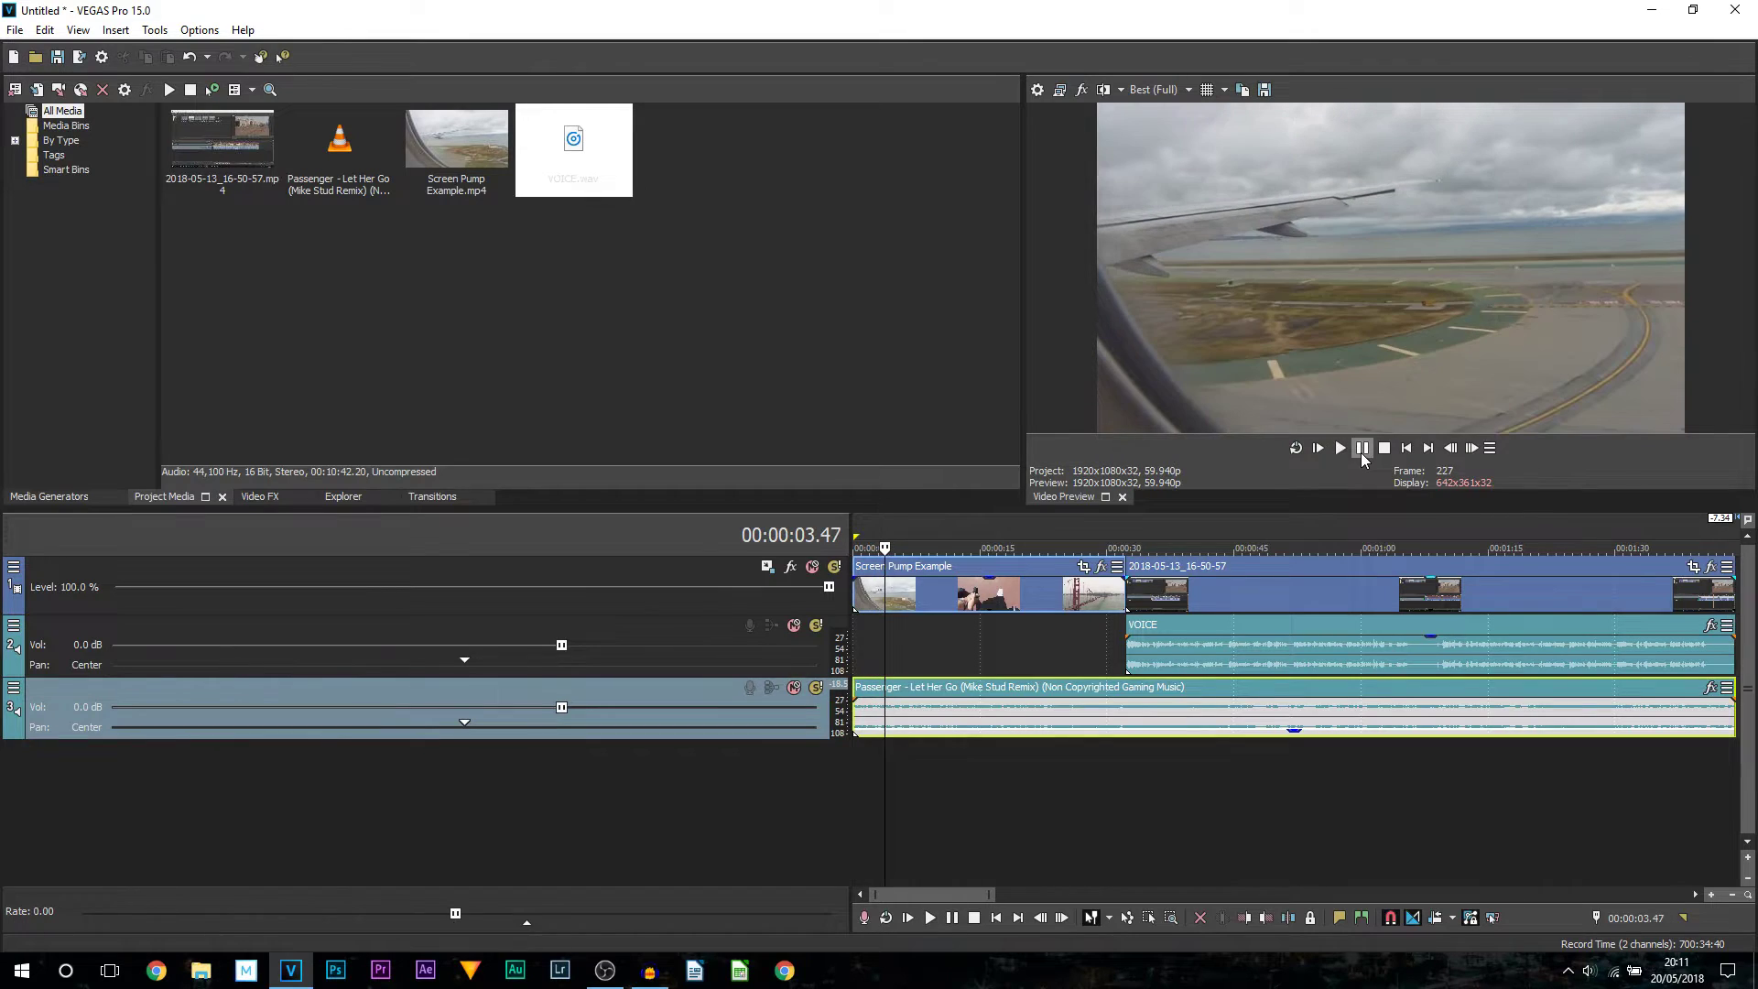
click(896, 728)
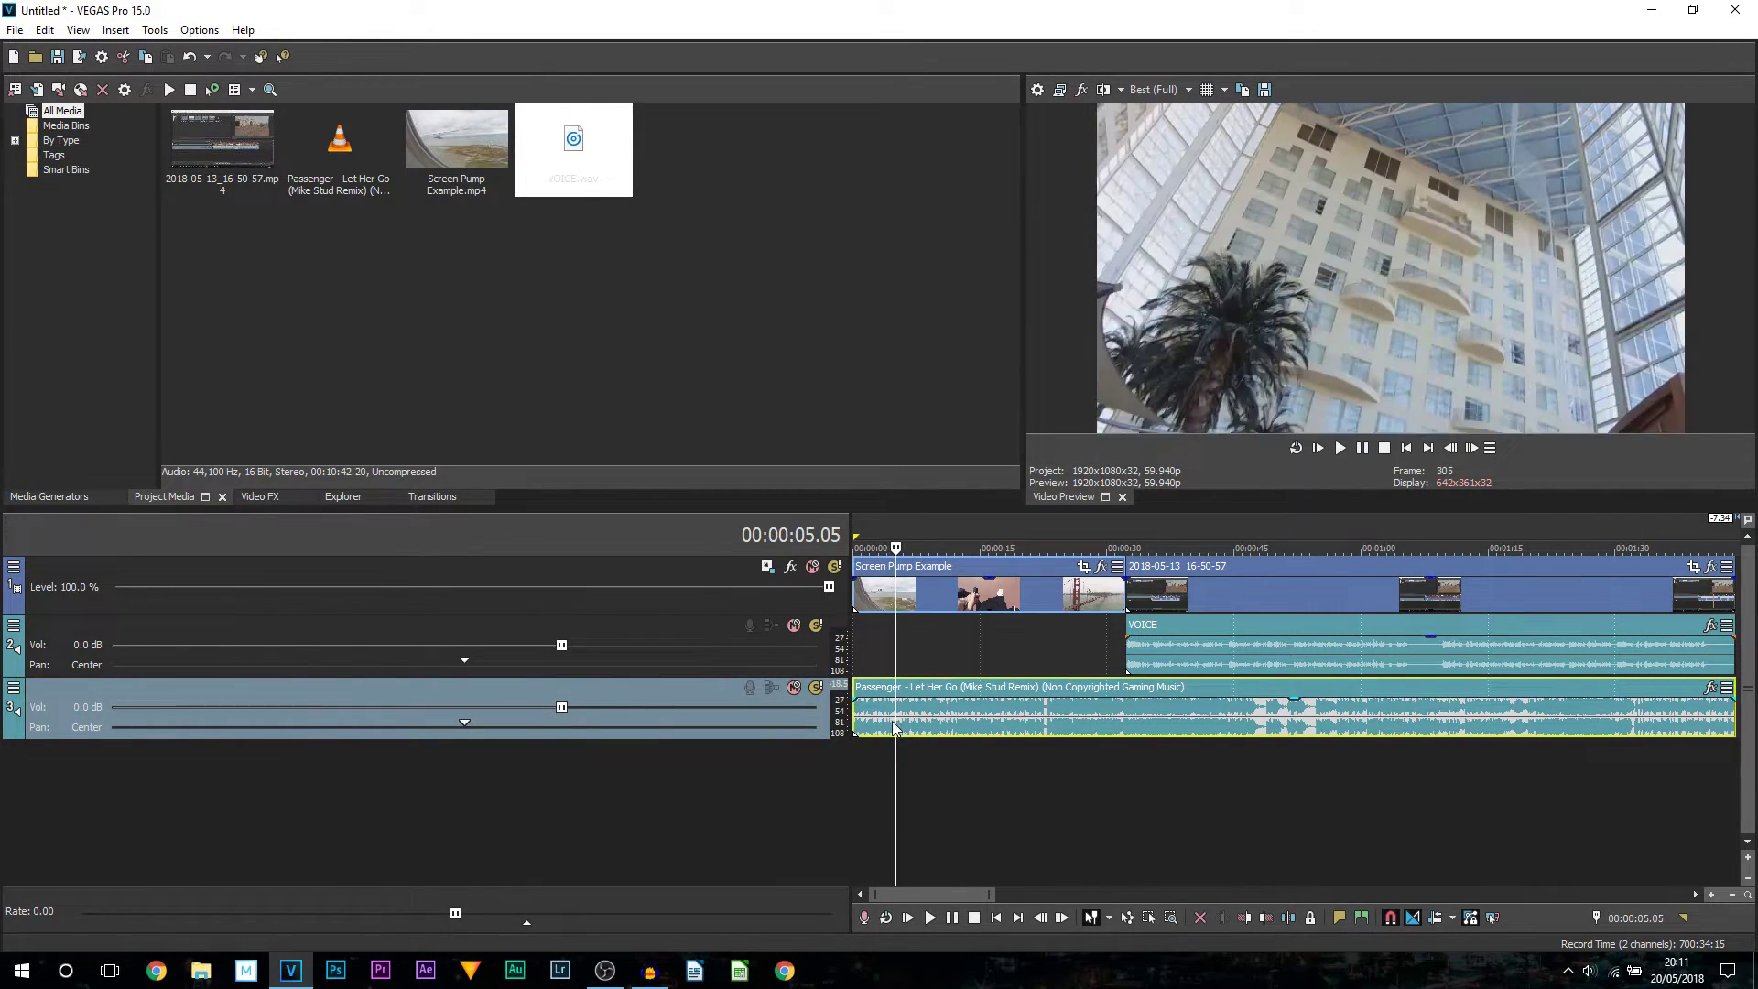
click(855, 738)
scroll(862, 740, down, 3)
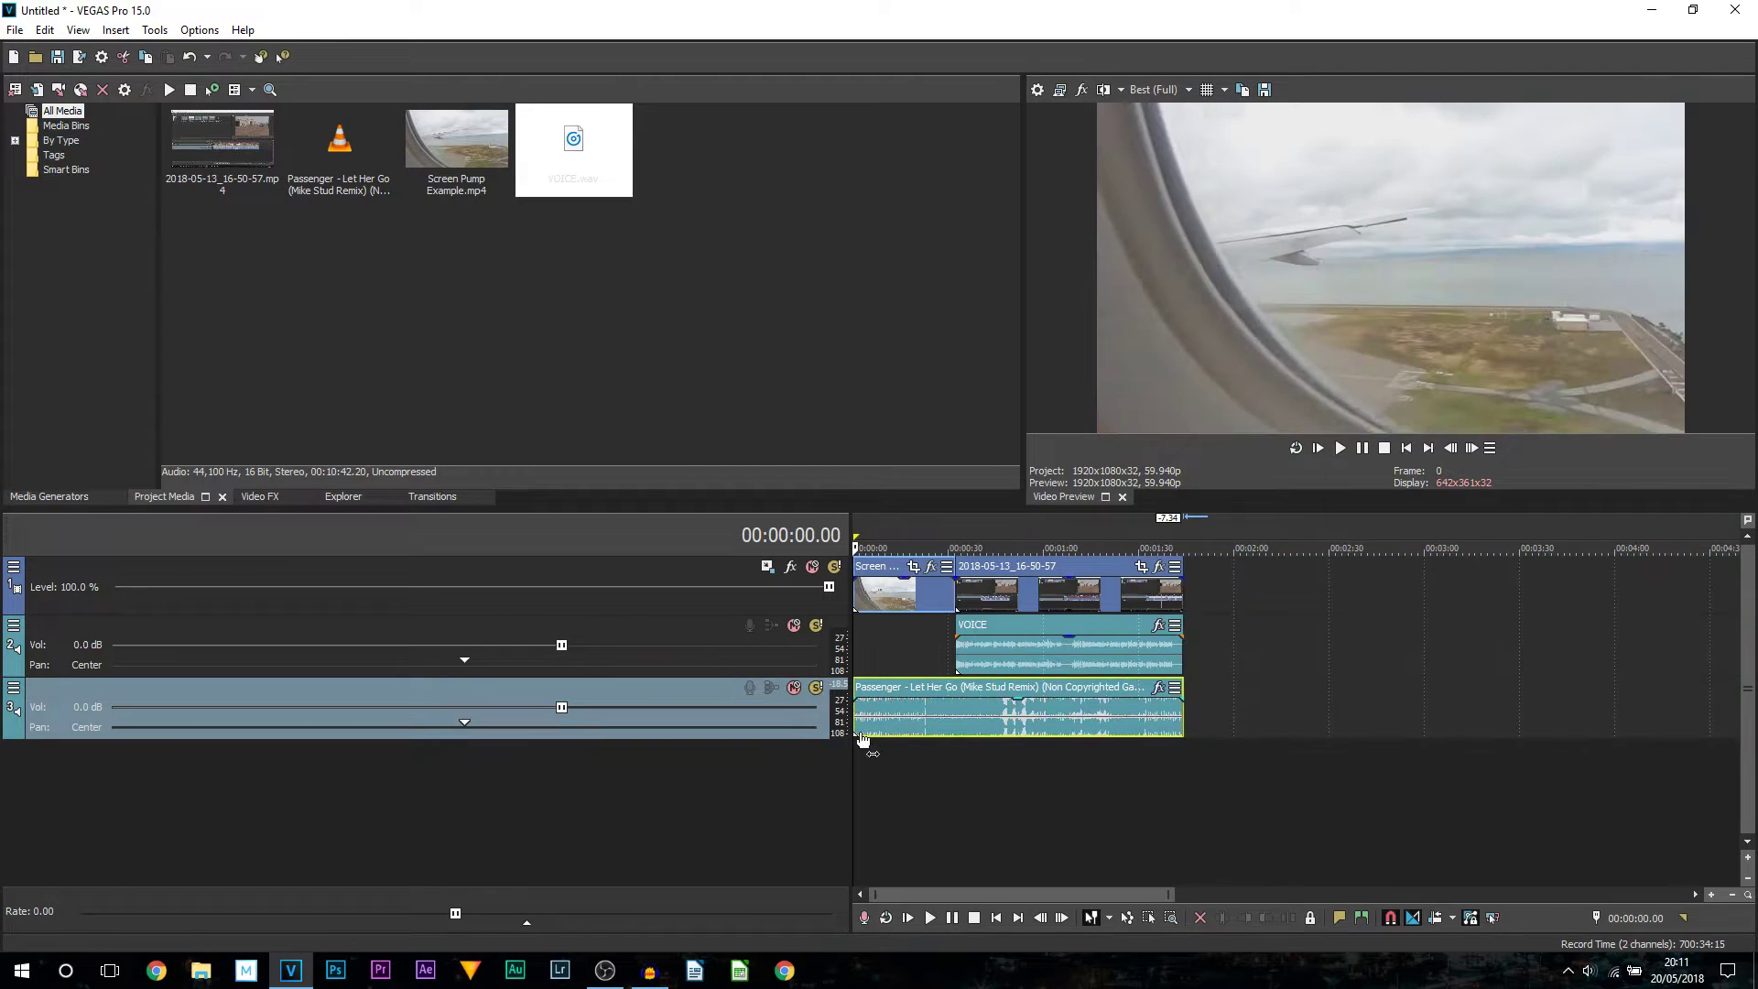
click(903, 722)
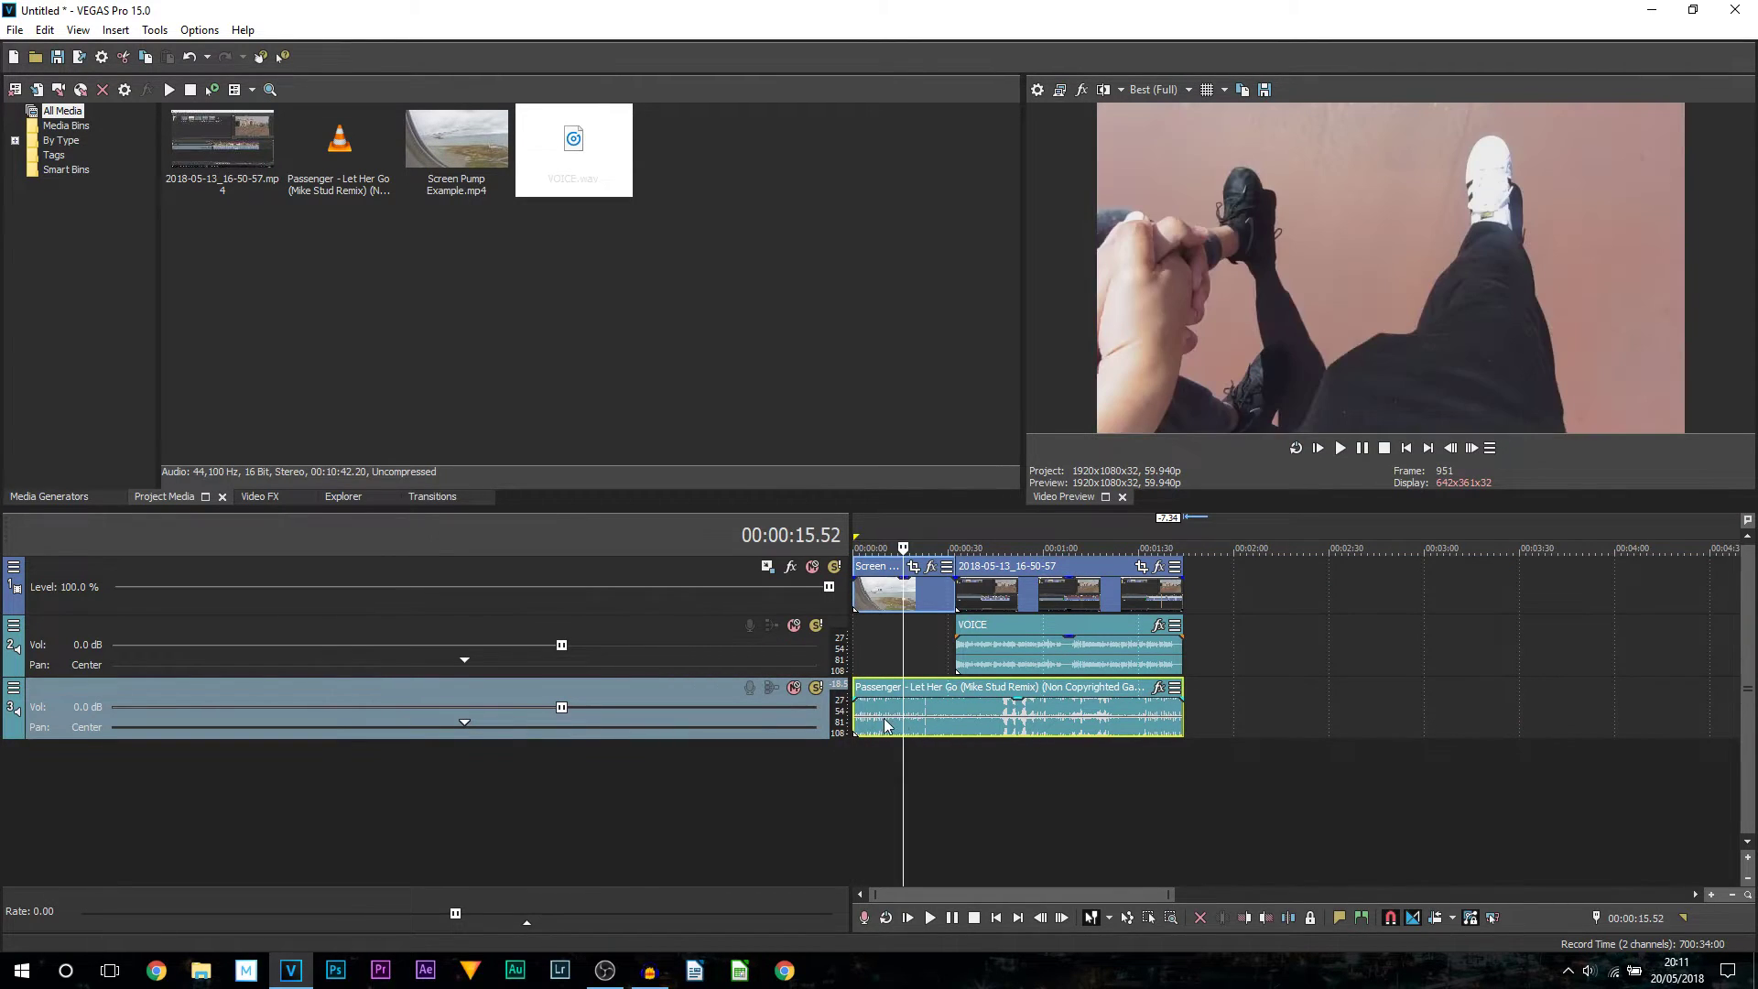
click(855, 732)
Place the playhead at 00:01:19.01 and try raising the track 3 Vol slider to about 4.6 dB.
scroll(958, 732, up, 3)
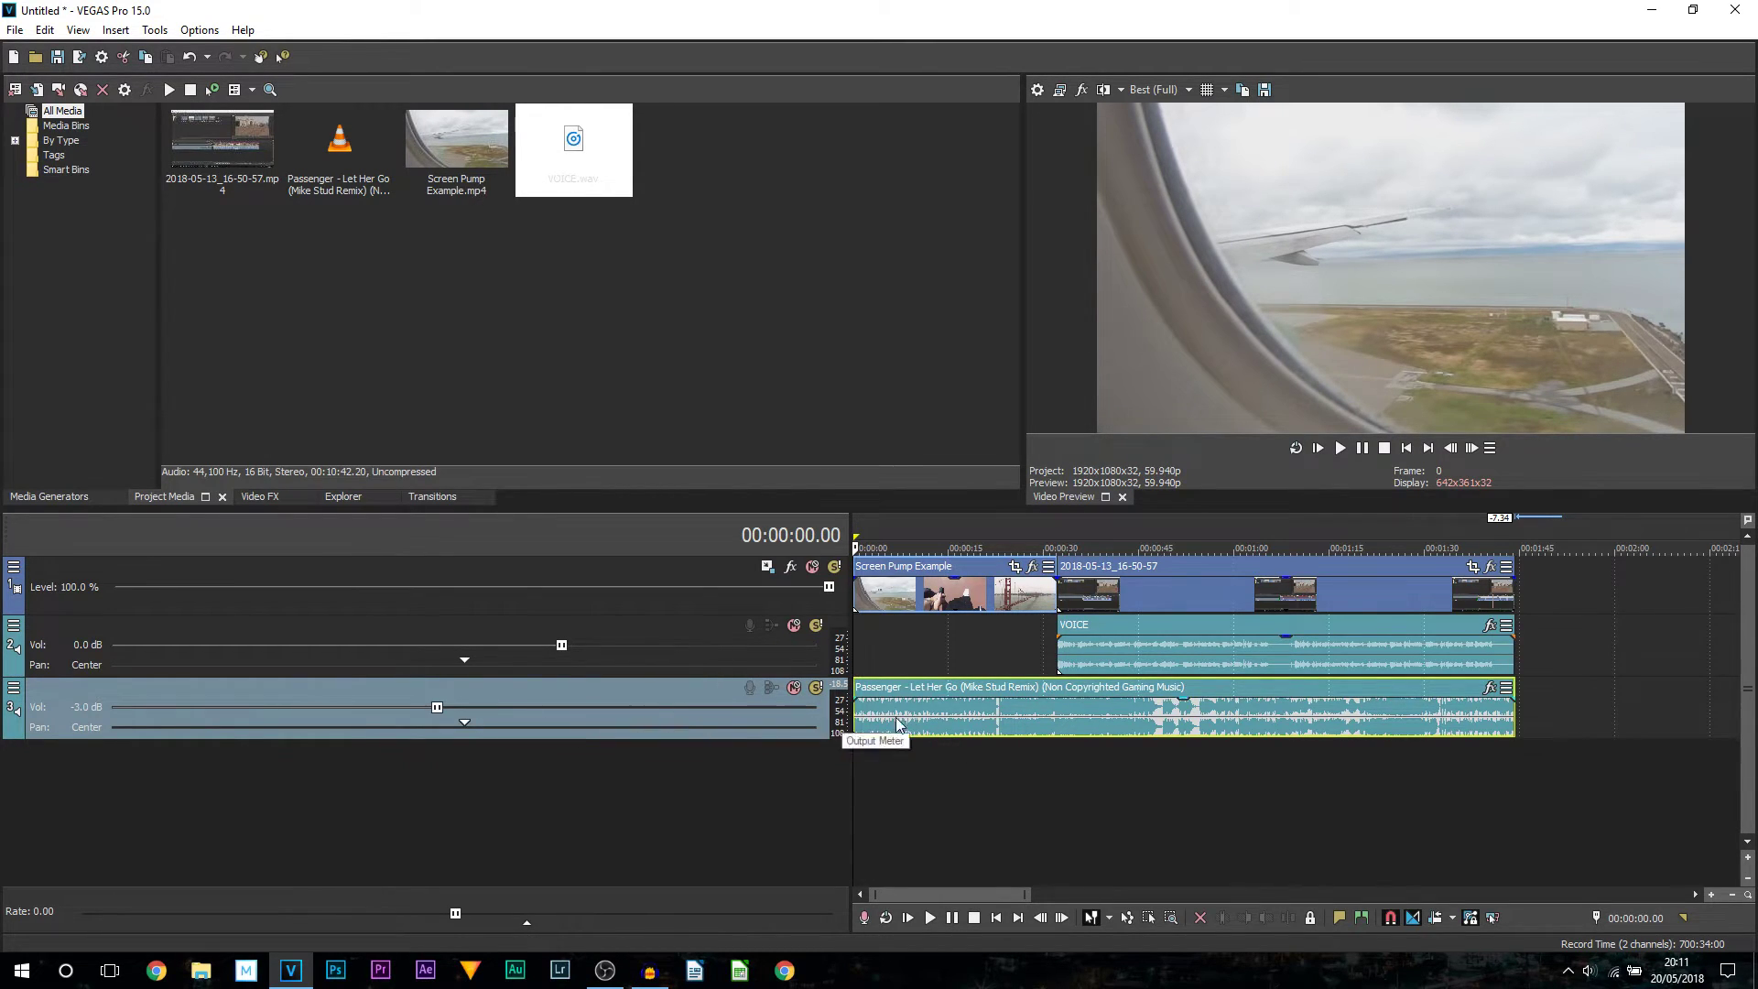
scroll(676, 705, up, 2)
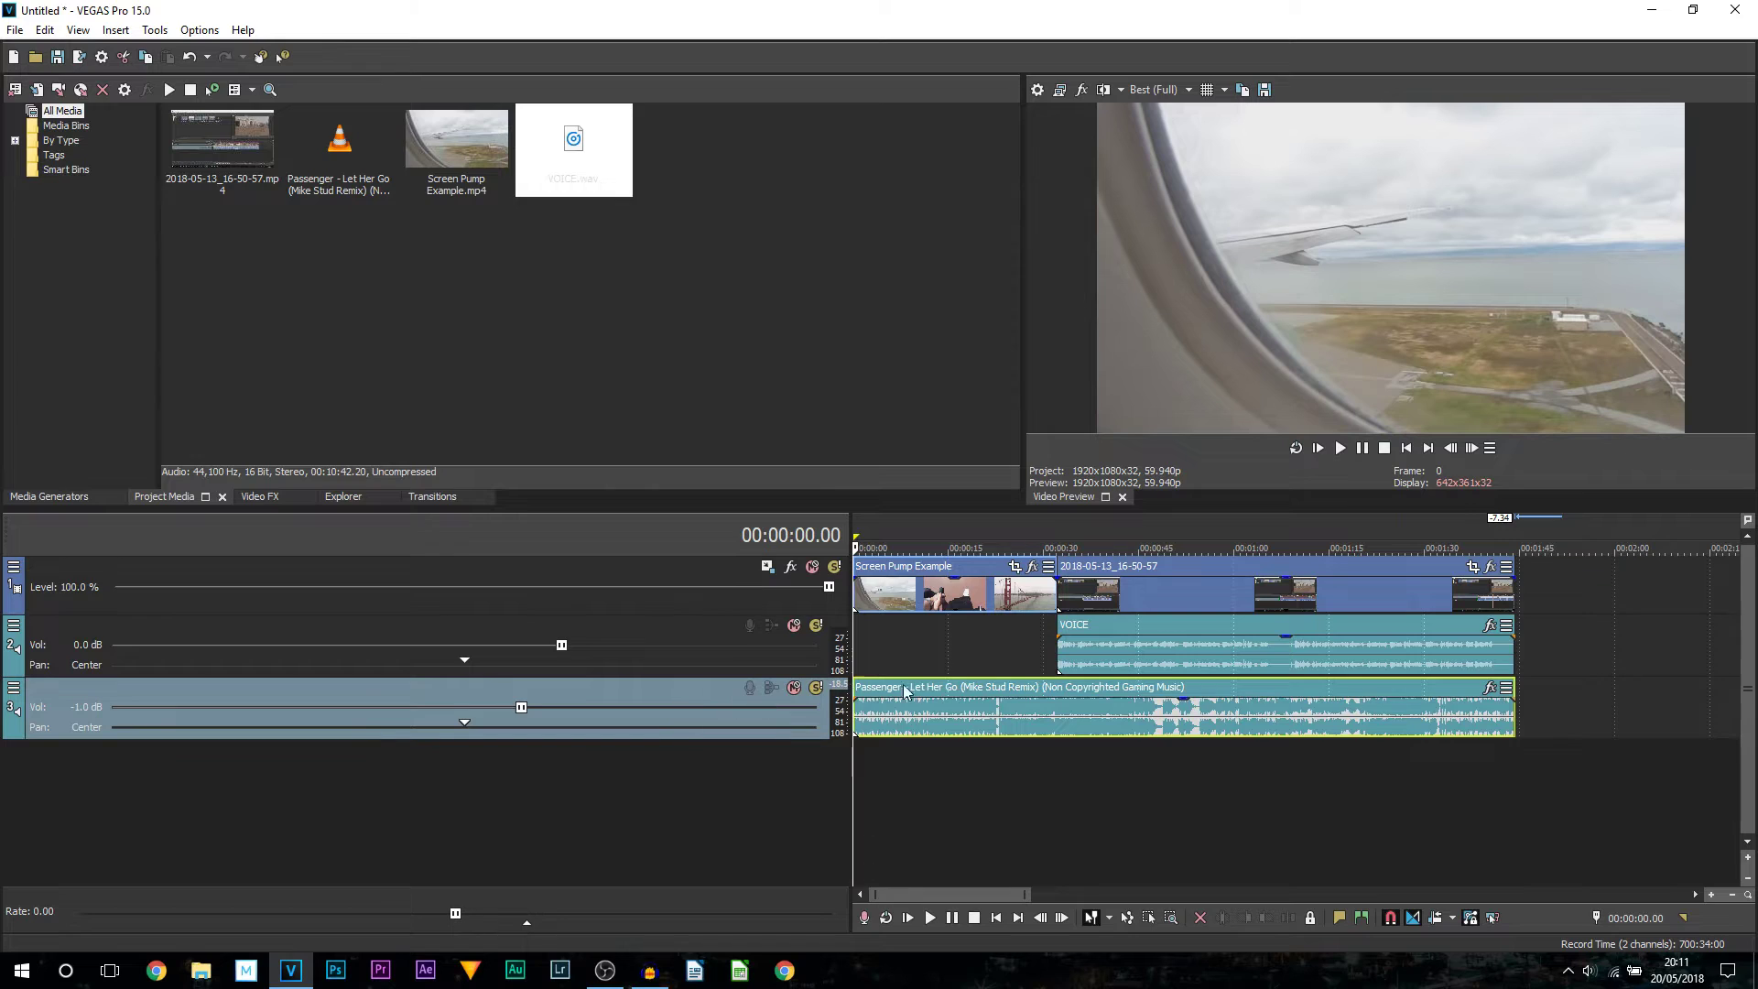
scroll(860, 688, down, 5)
click(978, 709)
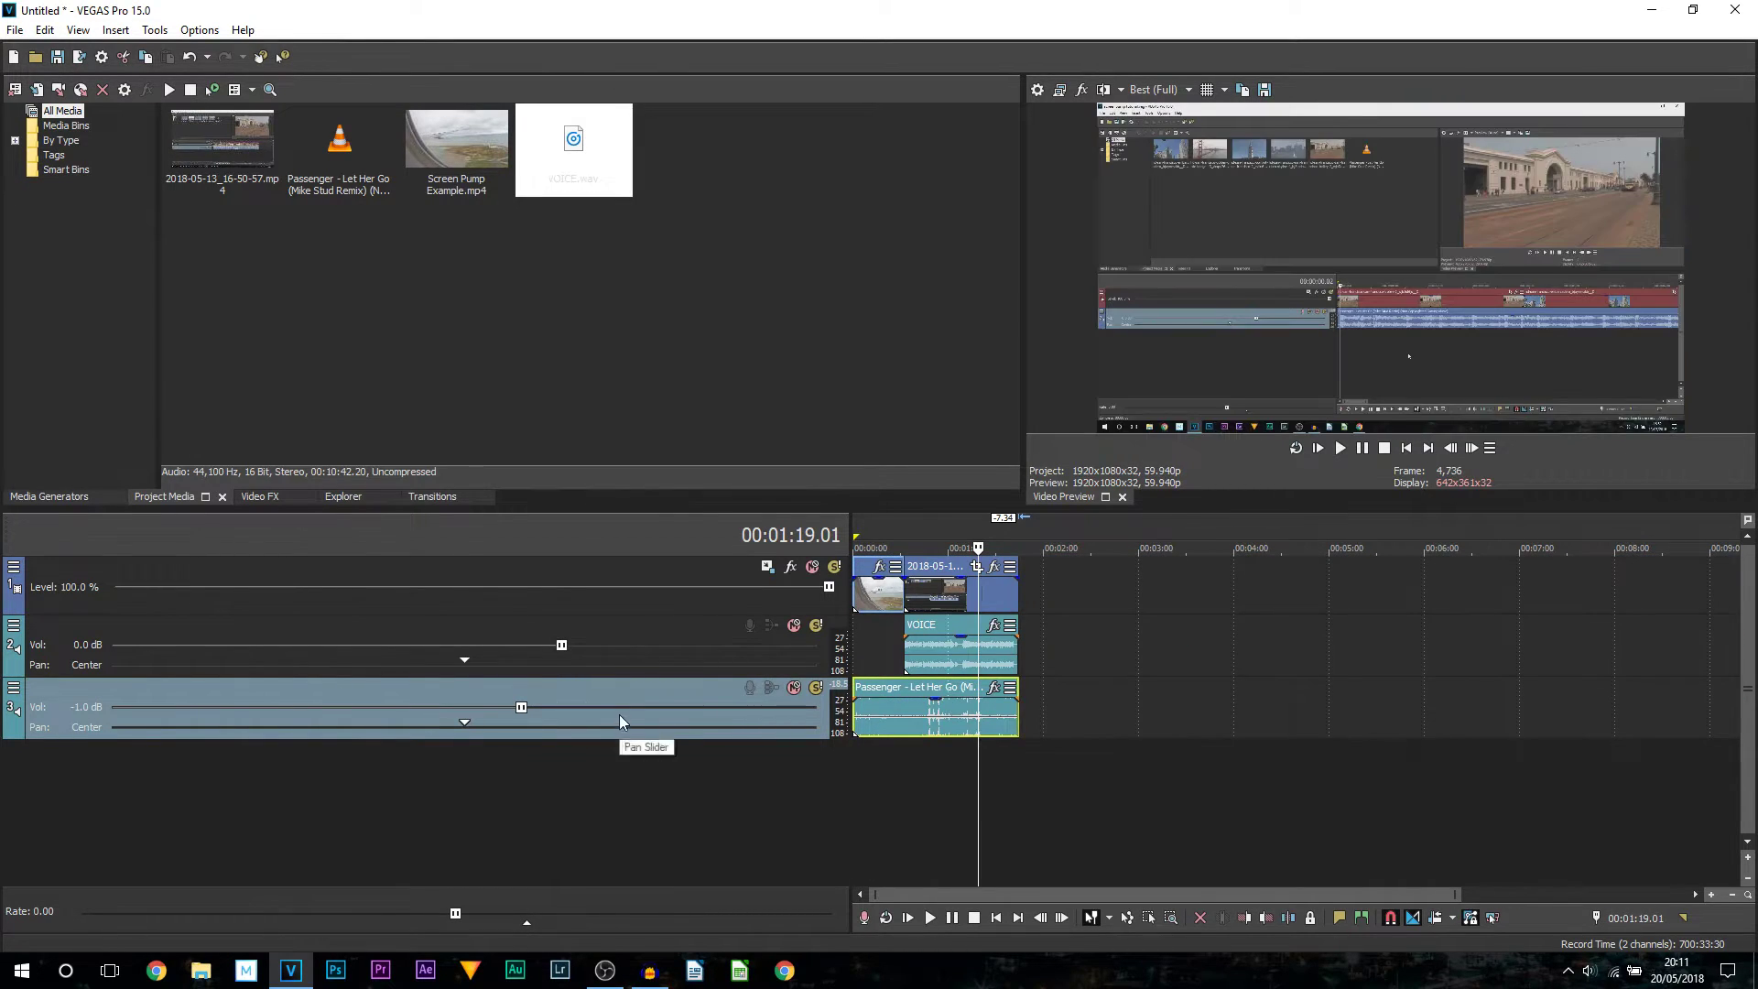
scroll(601, 707, up, 1)
scroll(561, 707, up, 1)
scroll(561, 709, down, 2)
drag(561, 708, 728, 707)
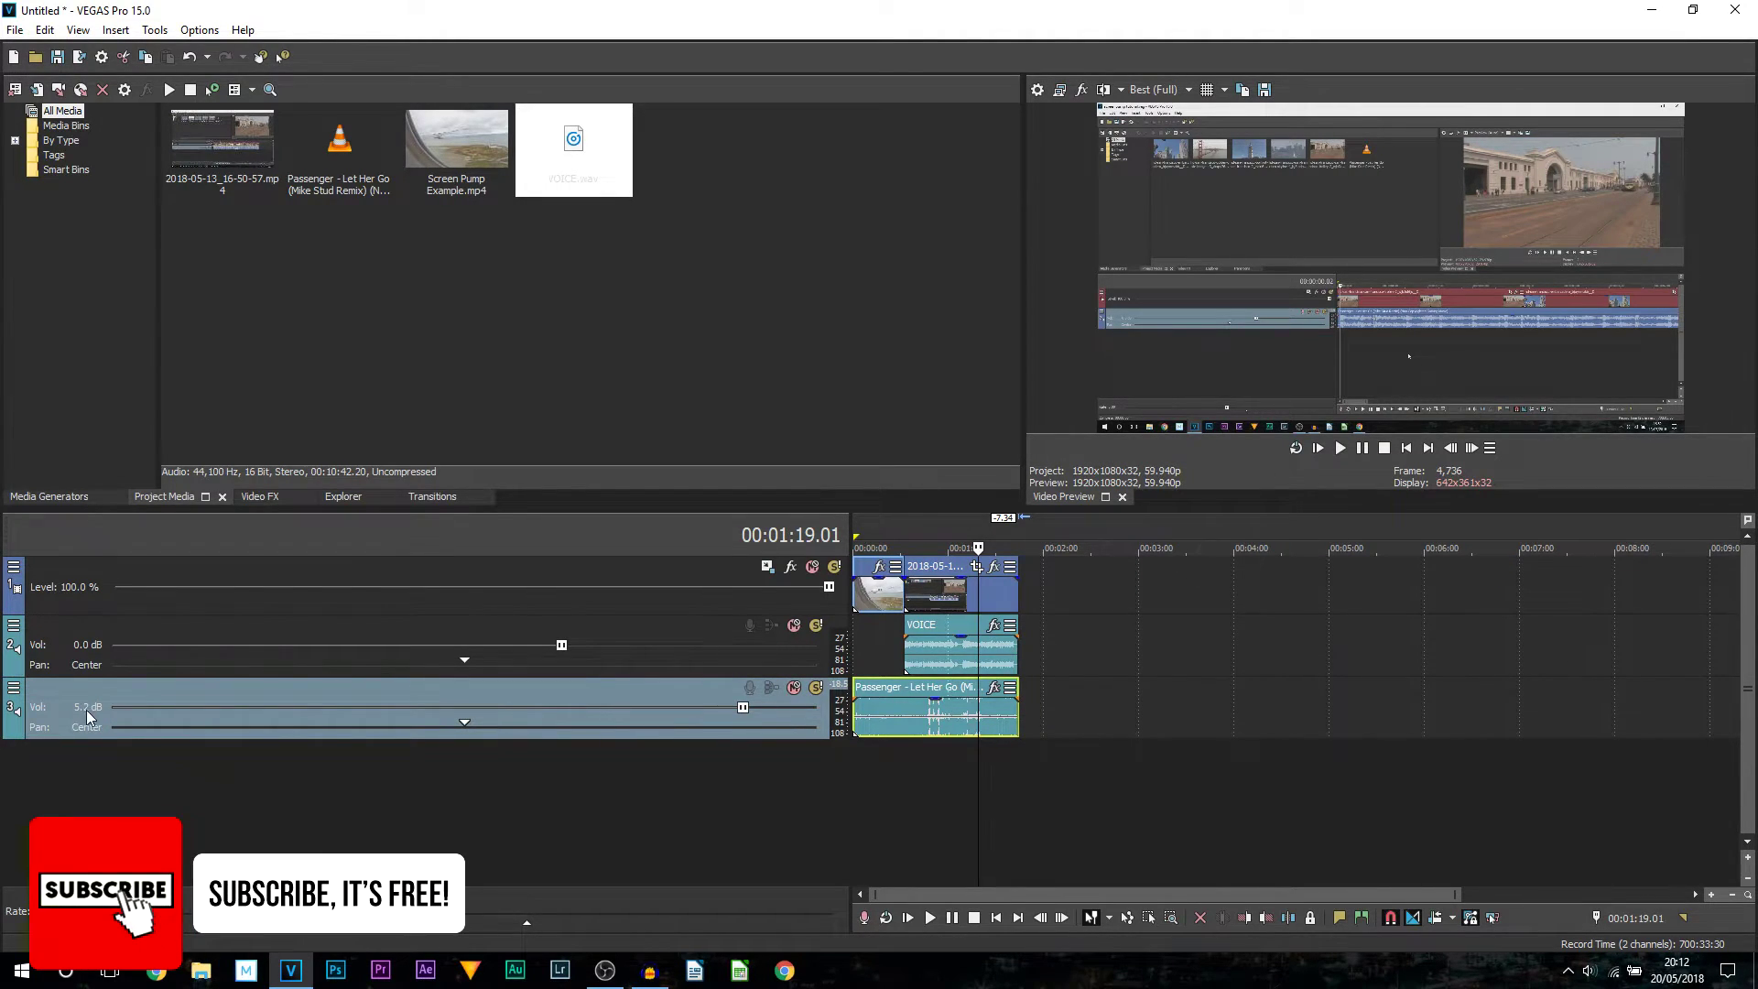
scroll(708, 713, down, 2)
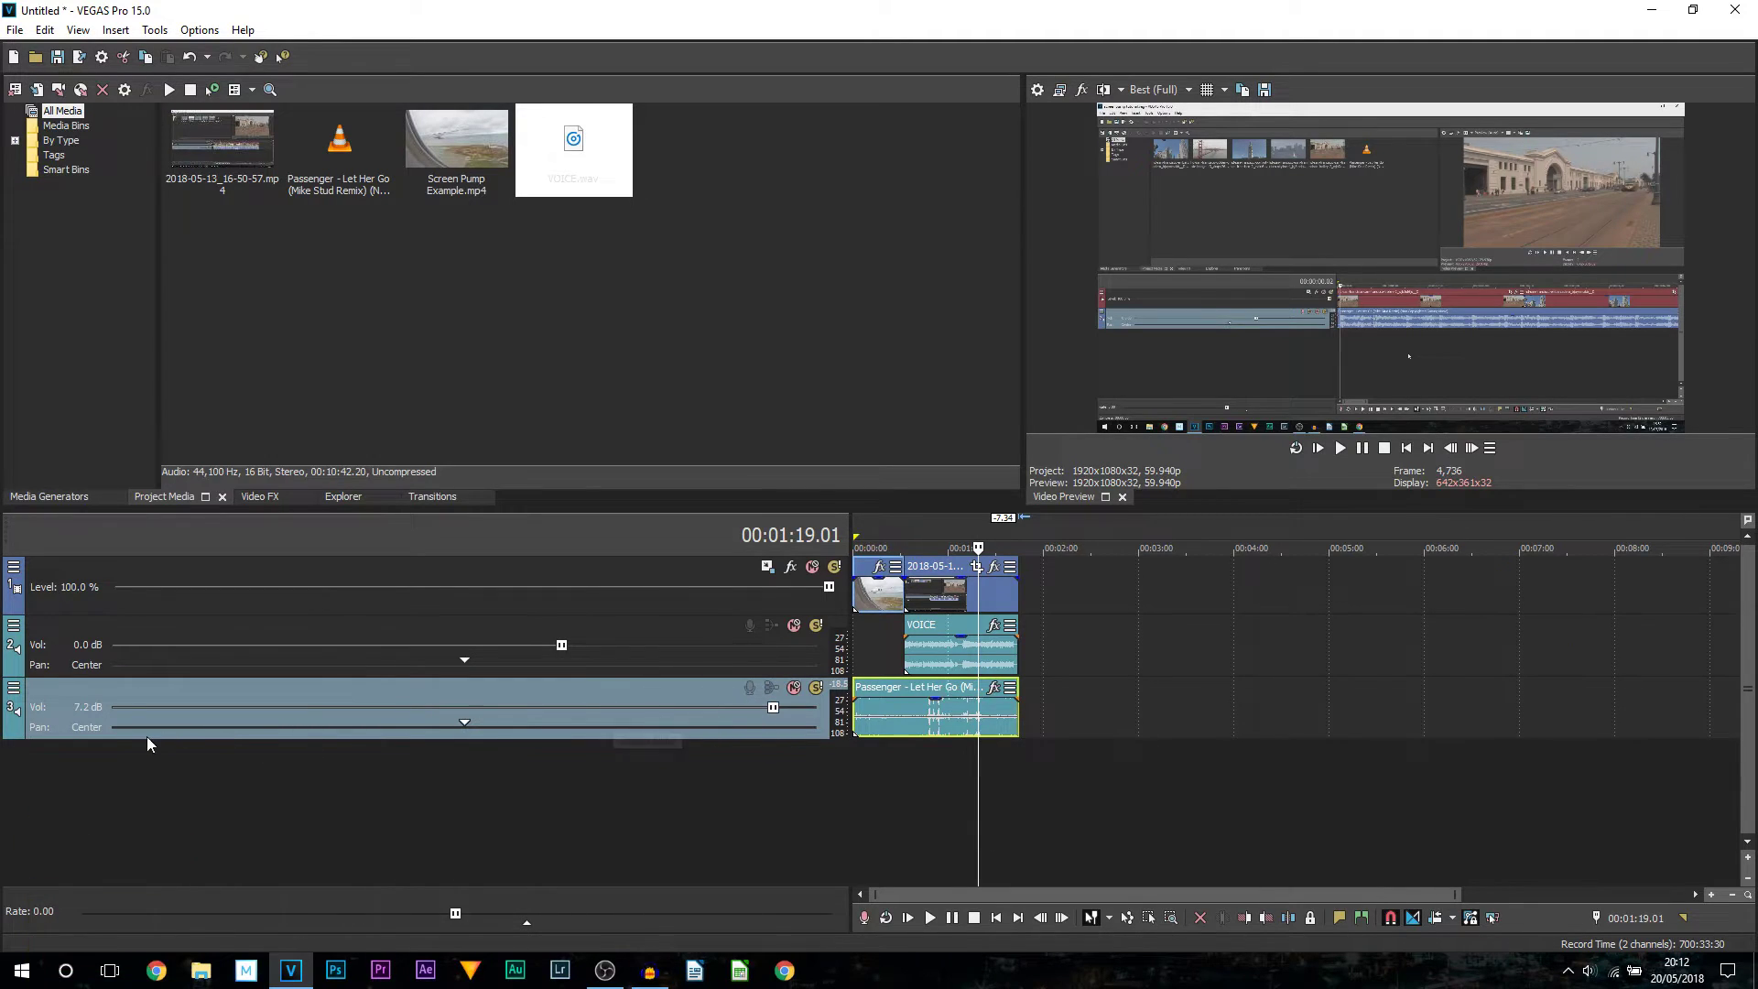
scroll(714, 705, down, 6)
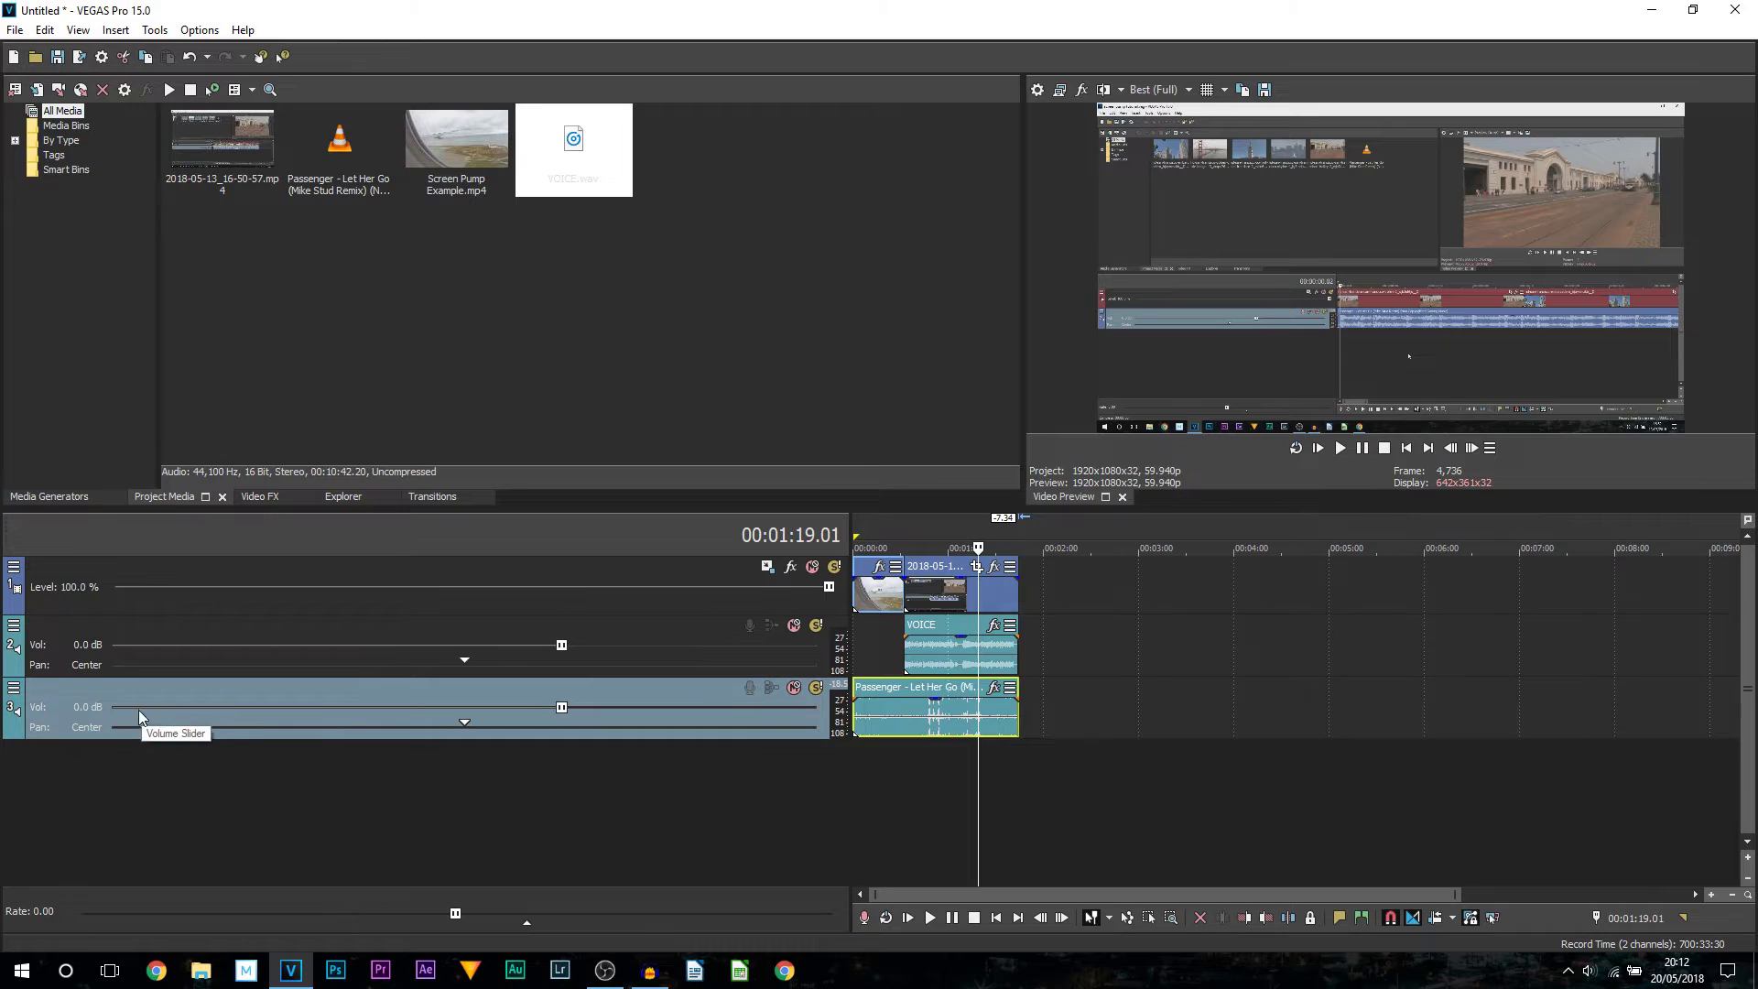
Enter -20 as the music track's Vol value, then jump back to the project start.
double_click(75, 705)
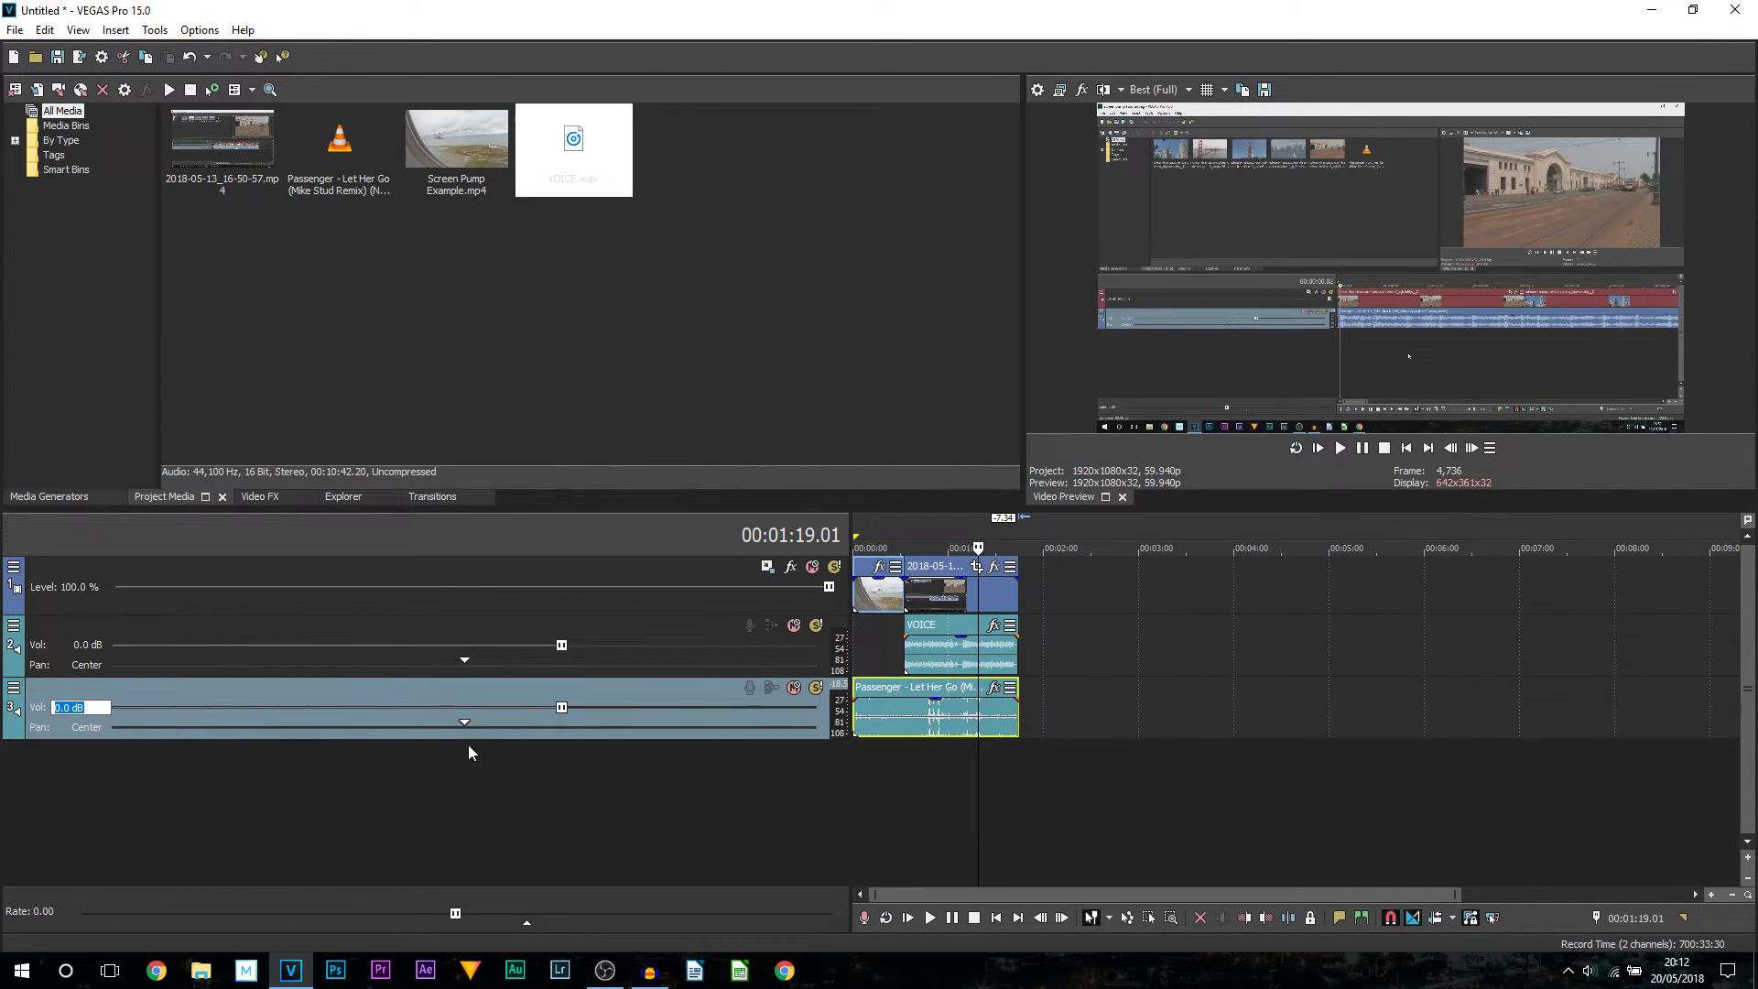
text(-20)
key(Return)
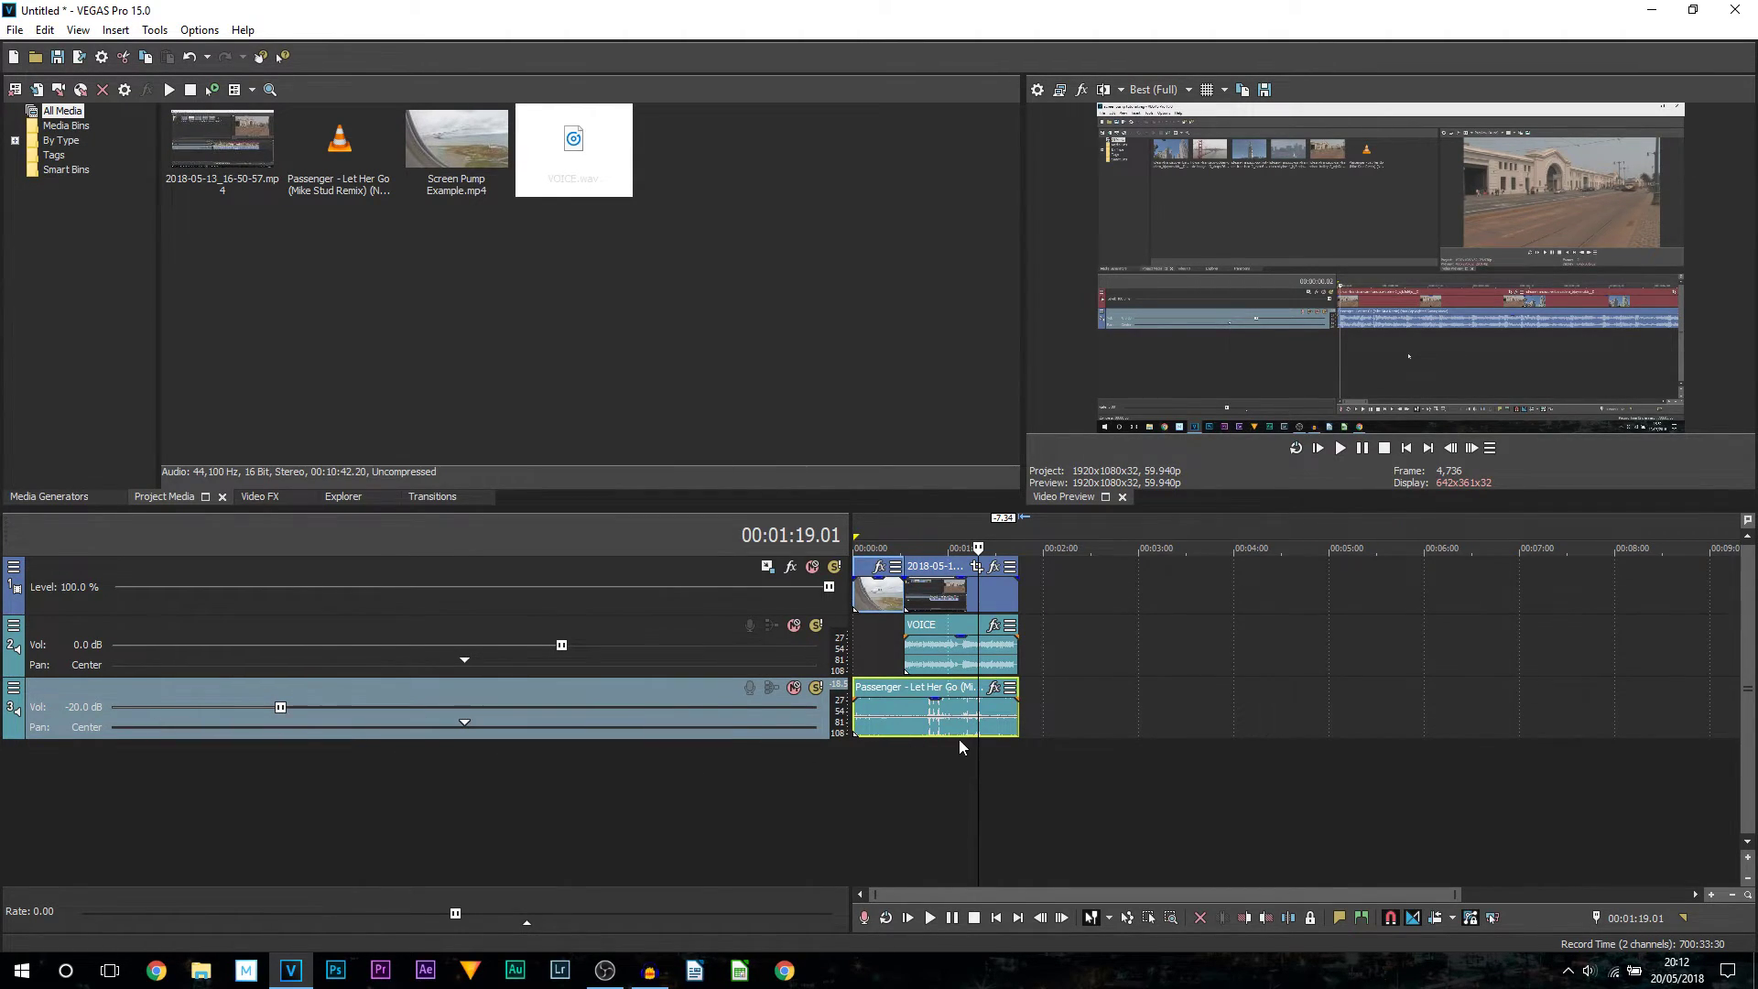
key(ctrl+Home)
scroll(1090, 734, up, 4)
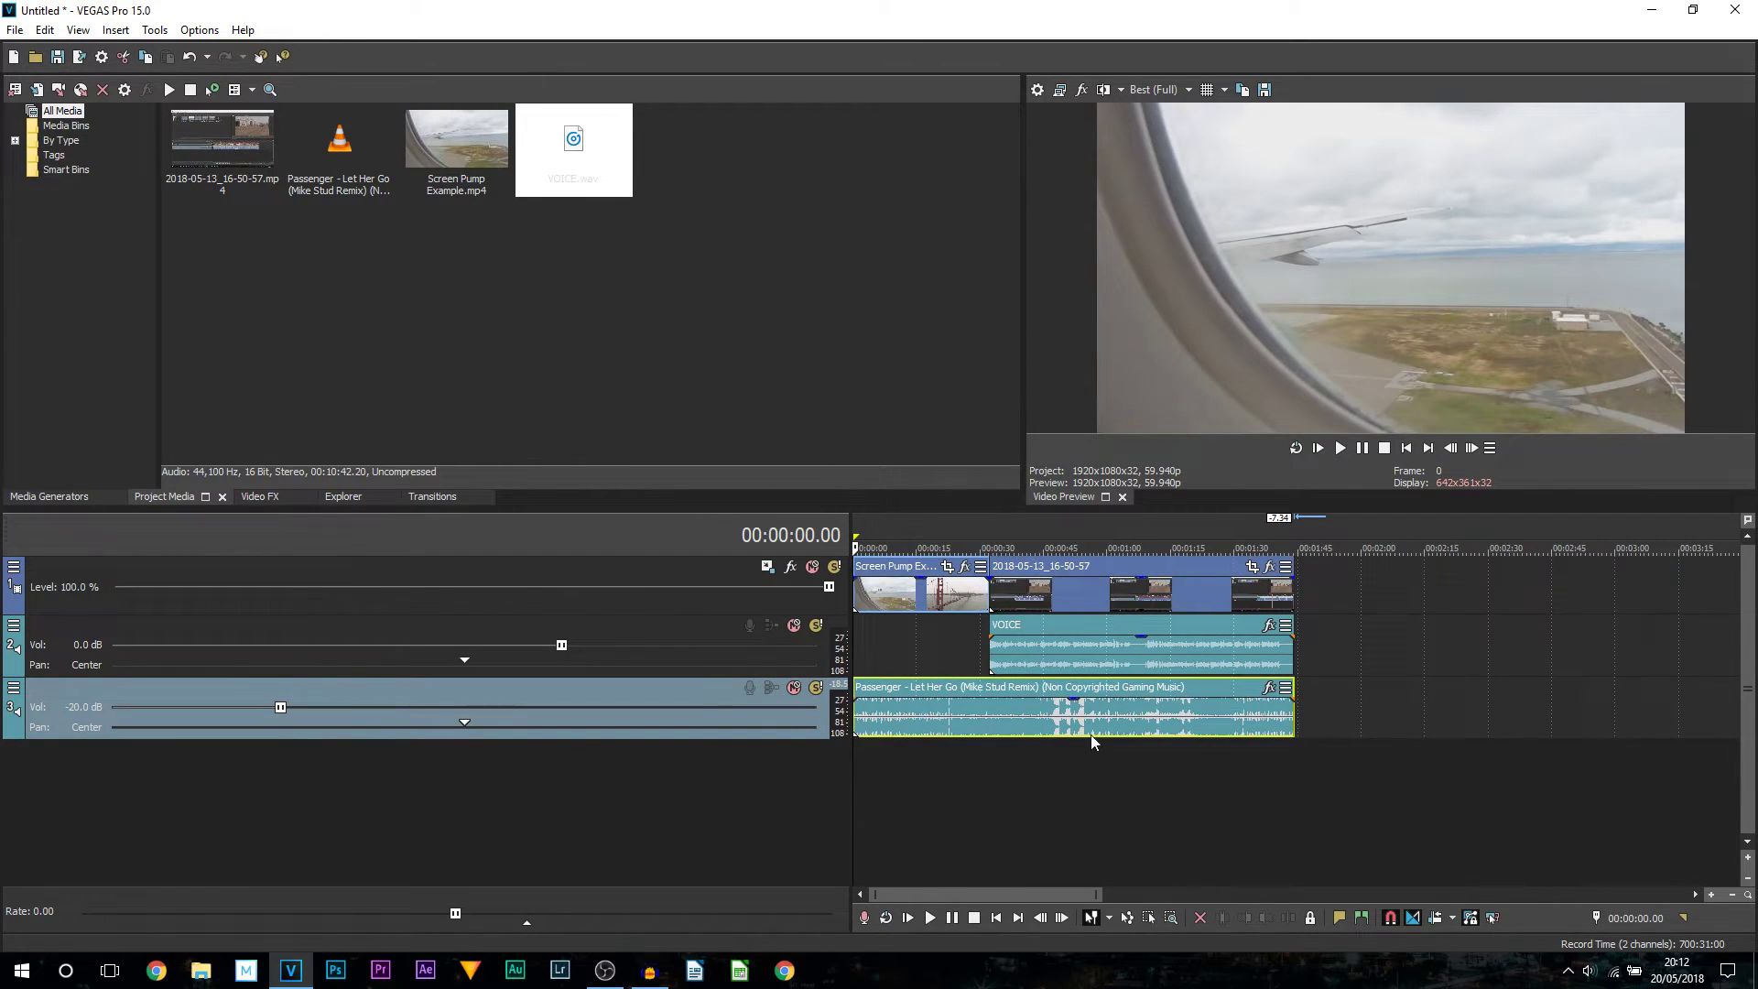
Play the project to hear the music at -20 dB, then return to the start.
click(1315, 453)
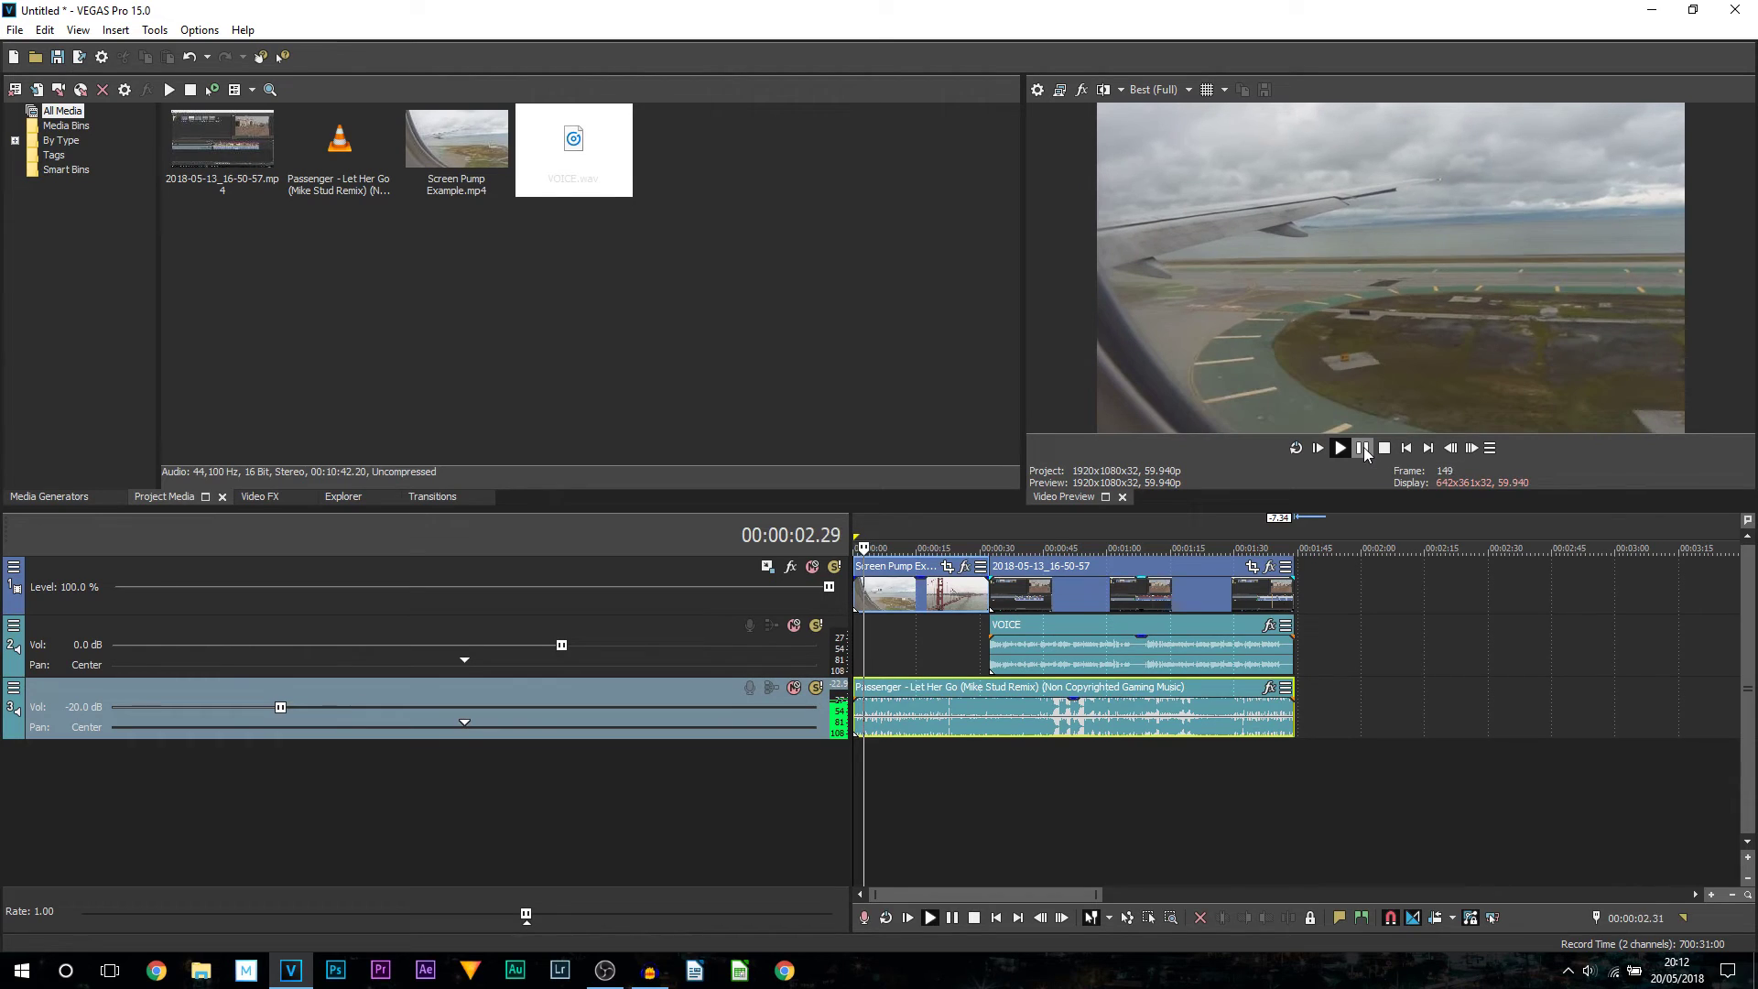
click(1364, 447)
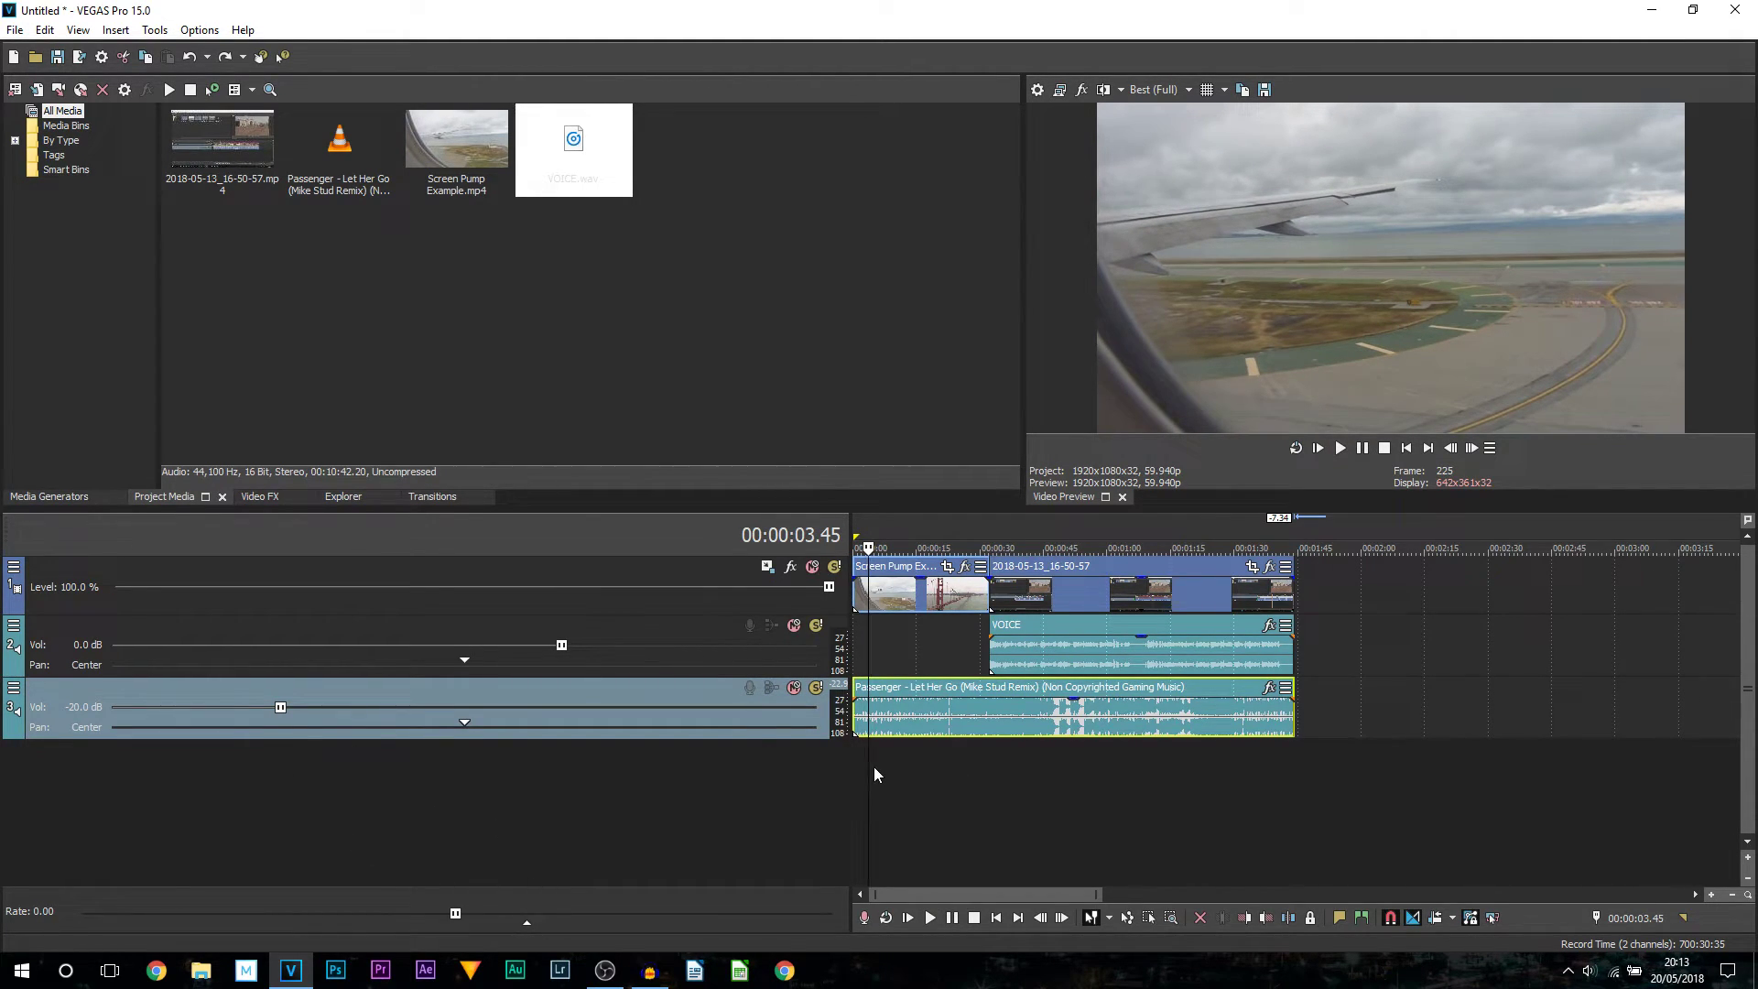
click(855, 769)
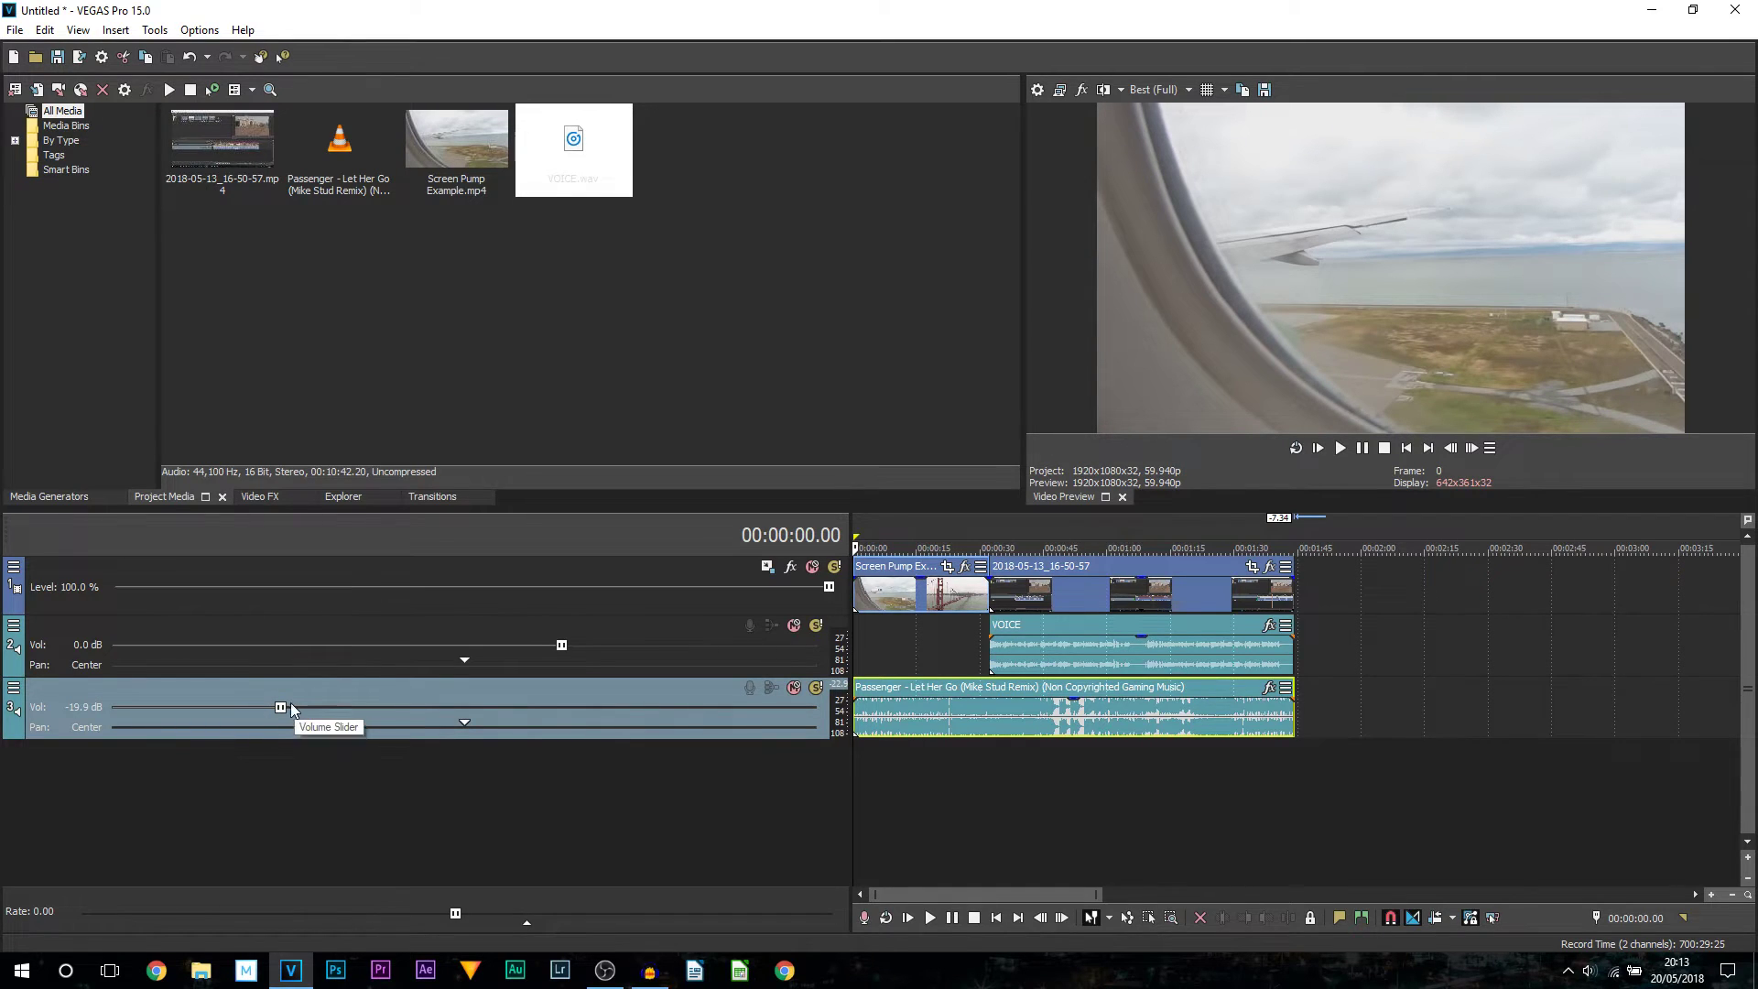
Push the music track volume to the 12.0 dB maximum, listen, then reset it to 0.0 dB.
drag(280, 707, 815, 707)
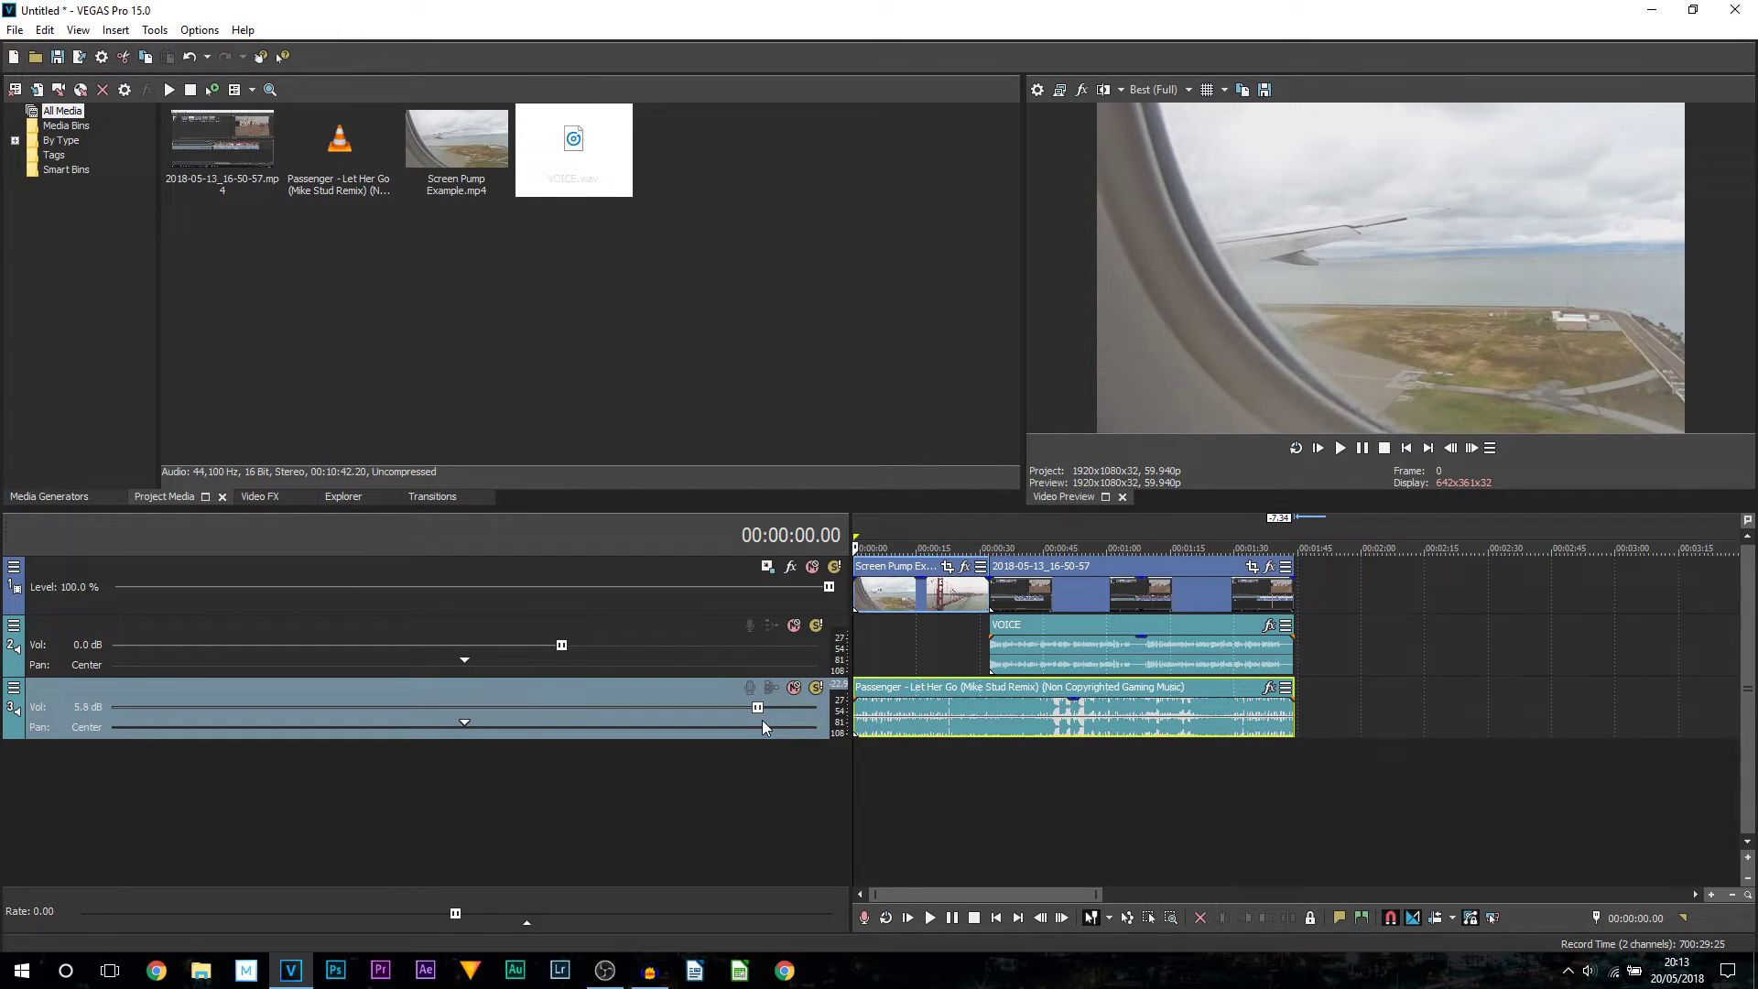
drag(761, 719, 812, 720)
click(1364, 450)
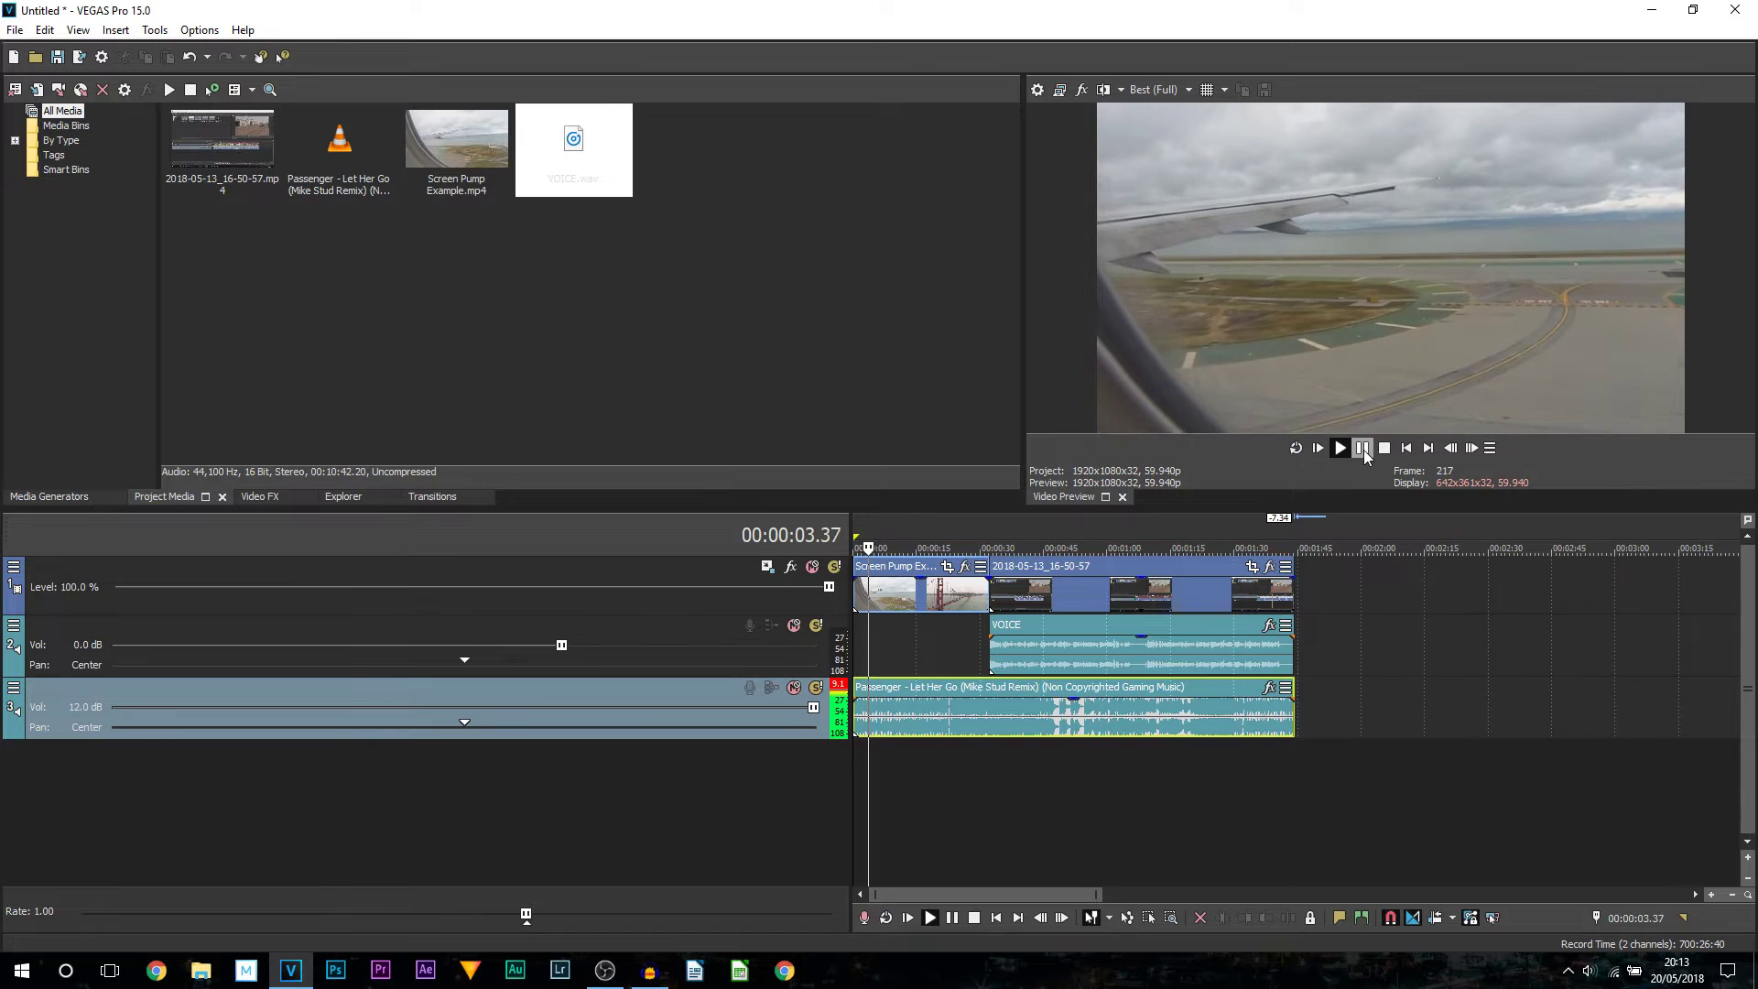
click(1364, 449)
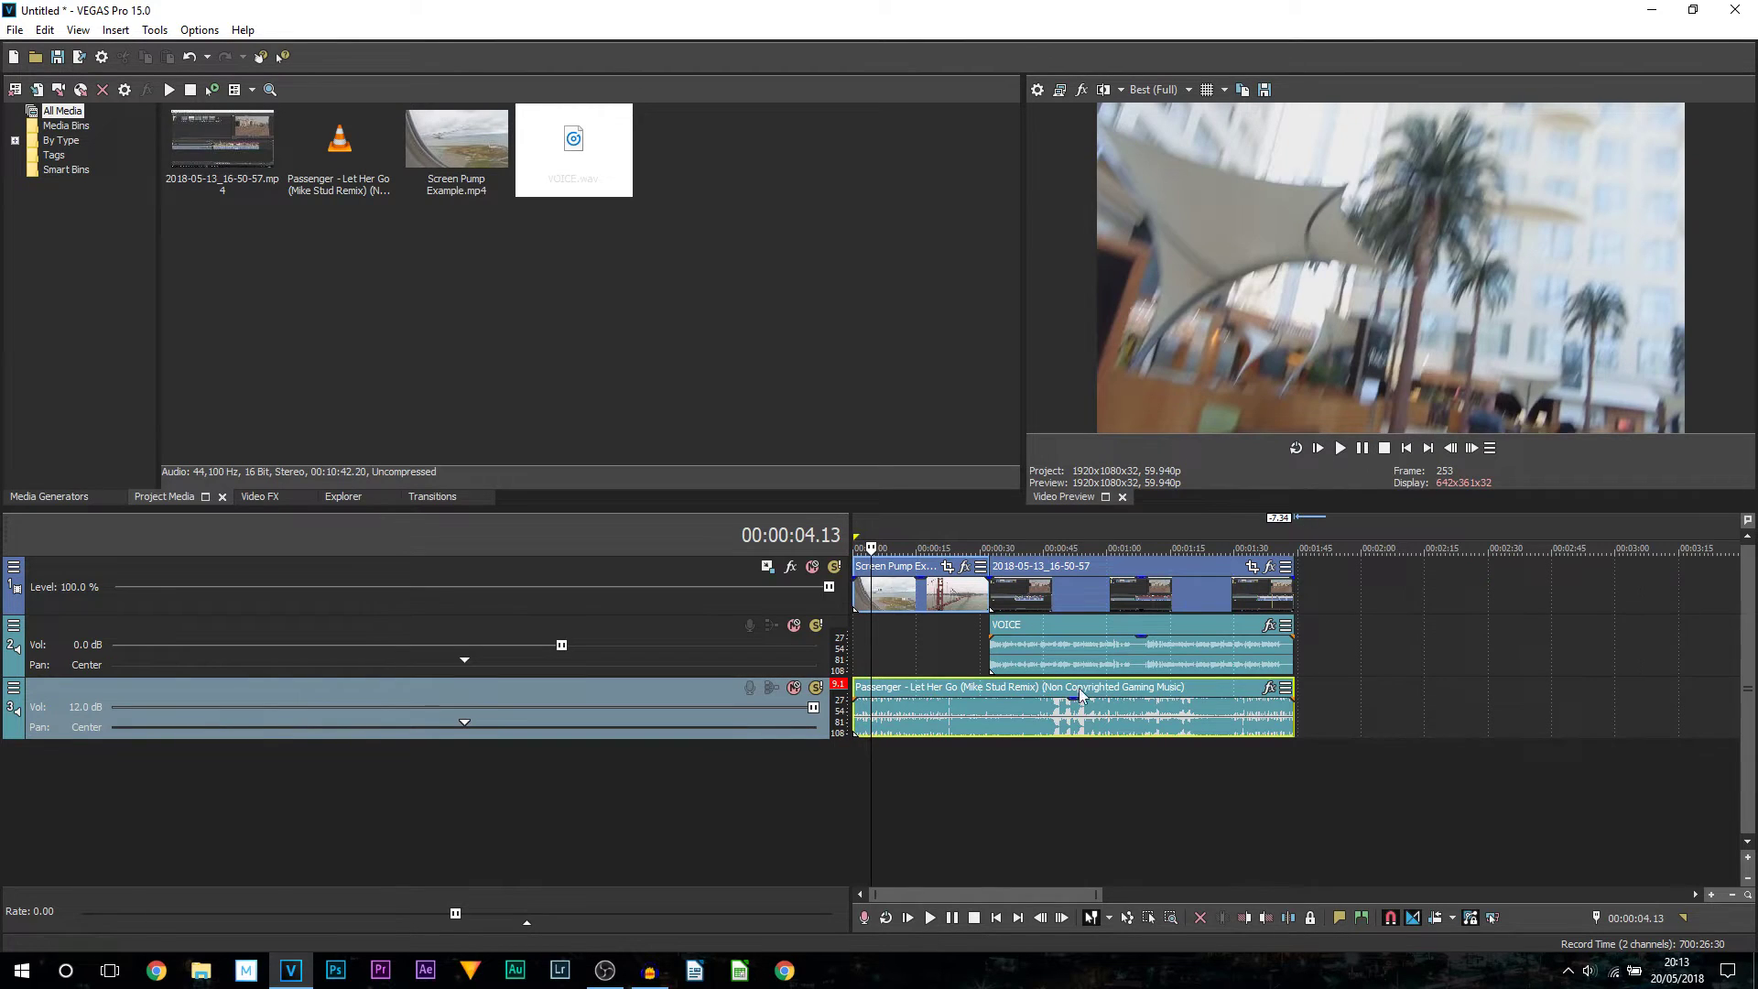
click(859, 730)
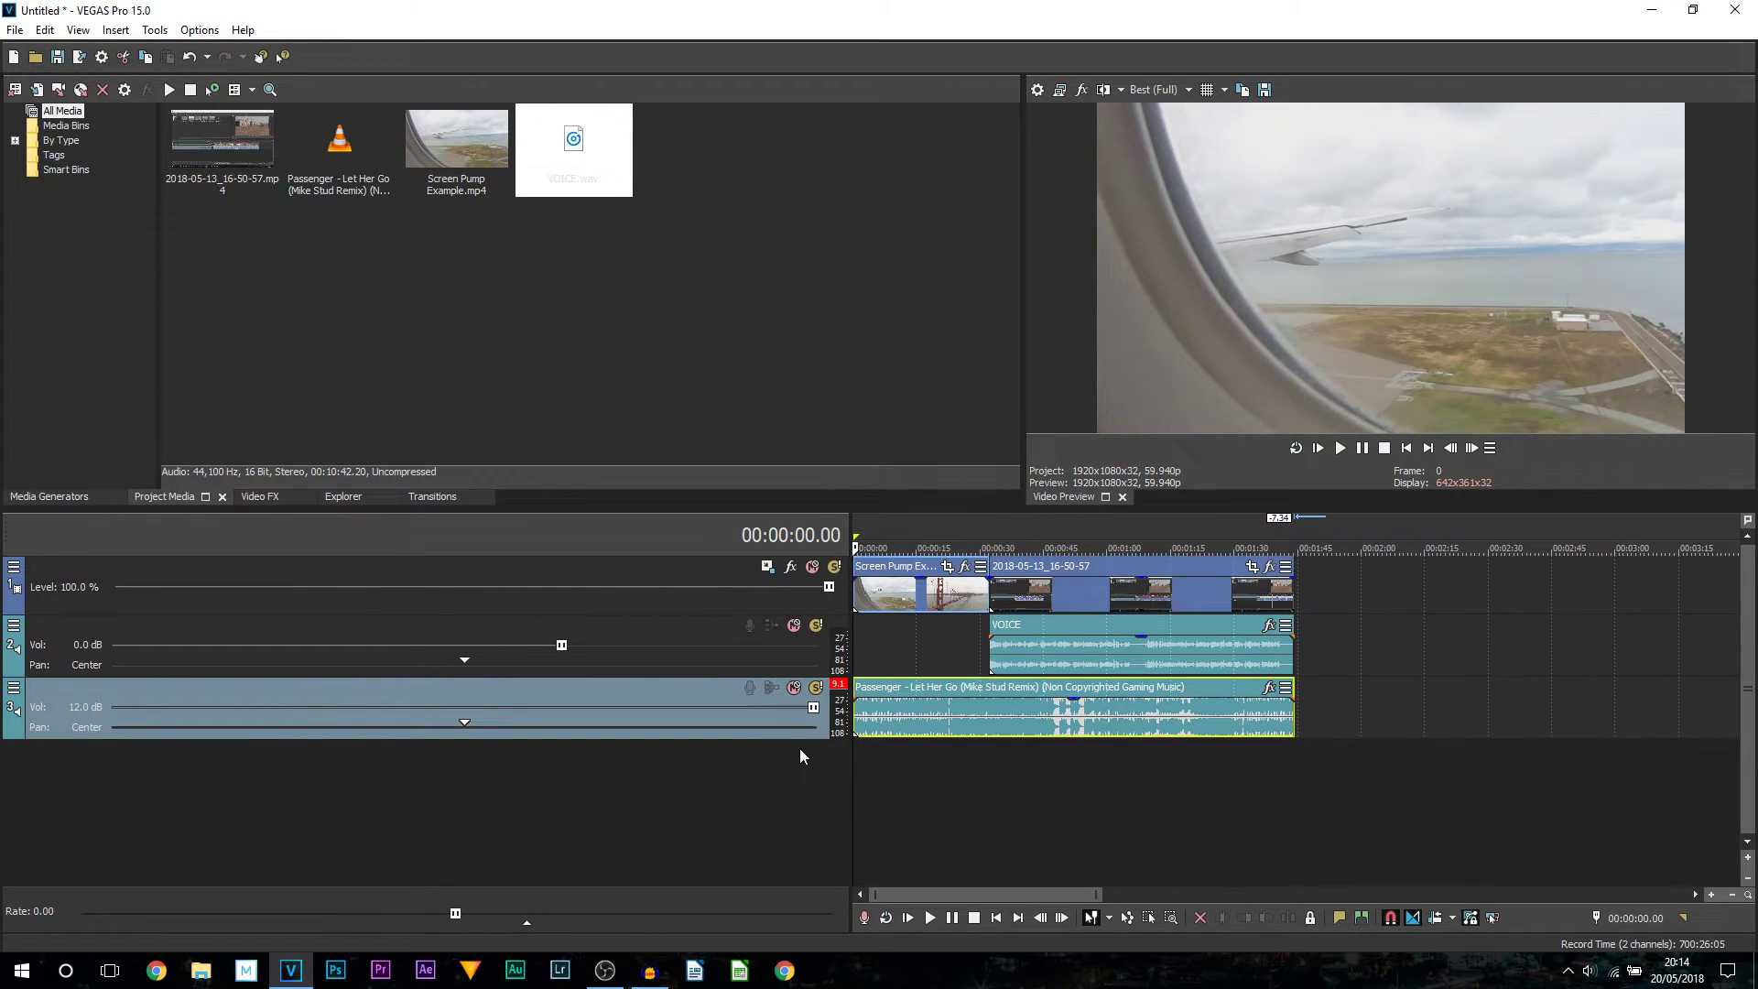
double_click(813, 707)
click(965, 731)
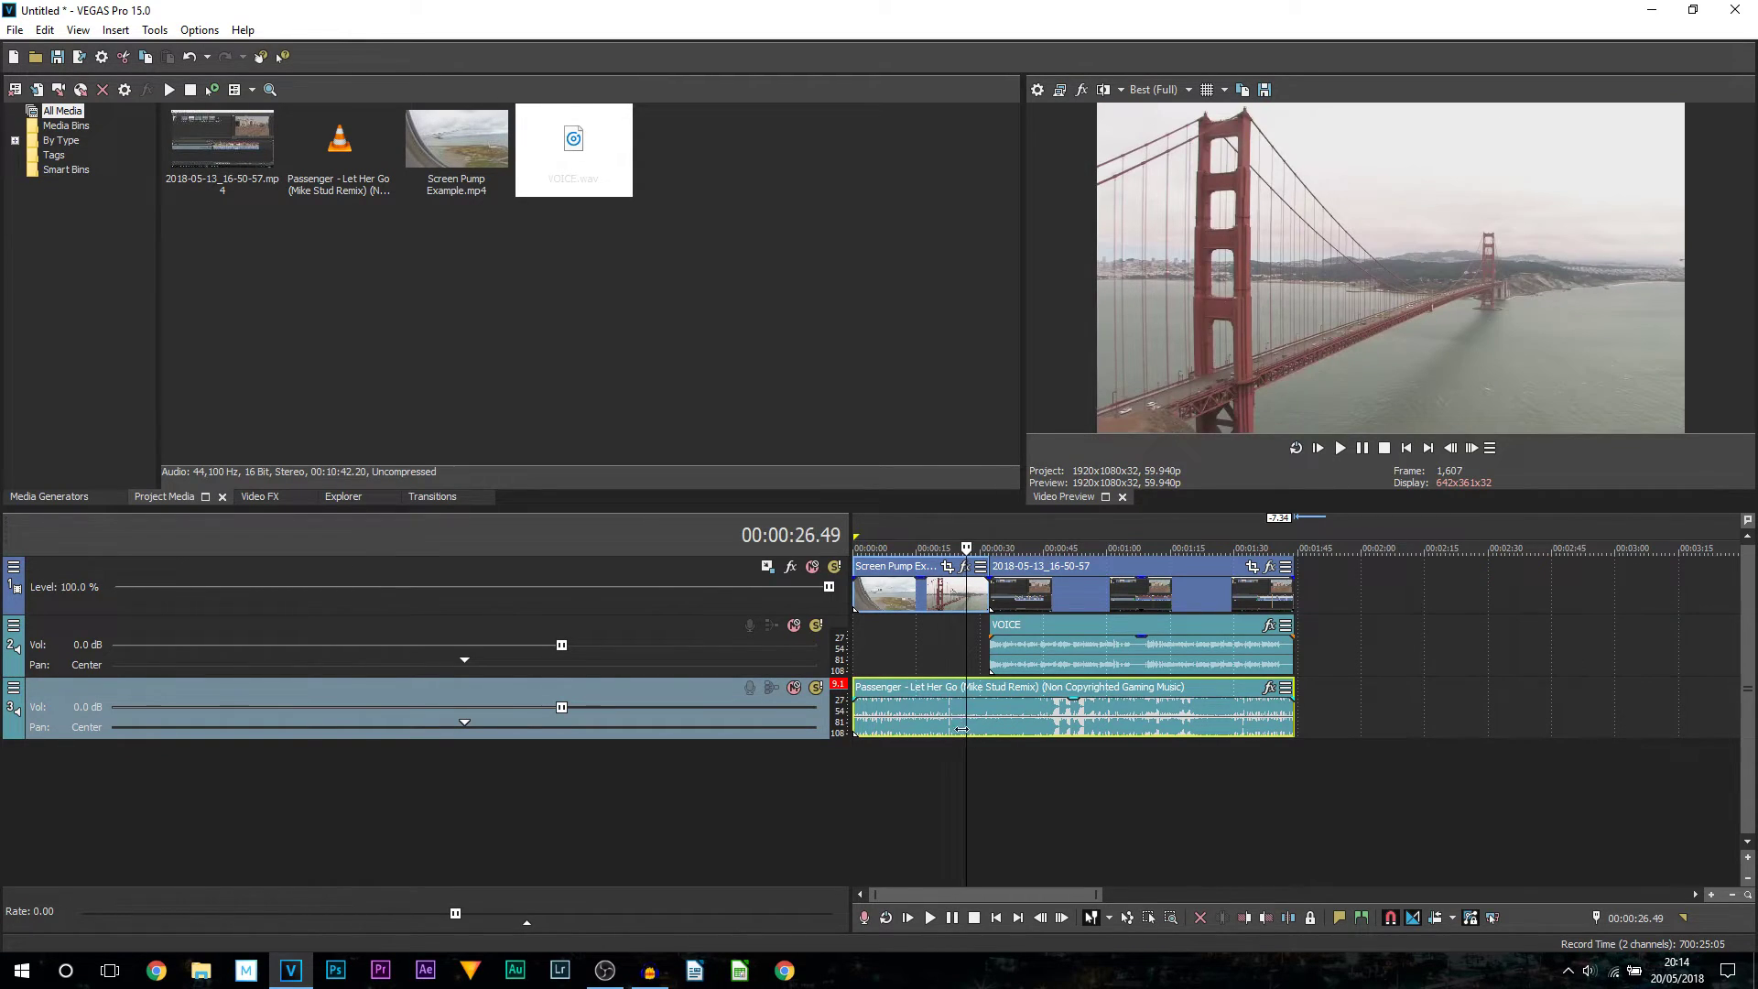
click(928, 732)
click(951, 731)
click(957, 731)
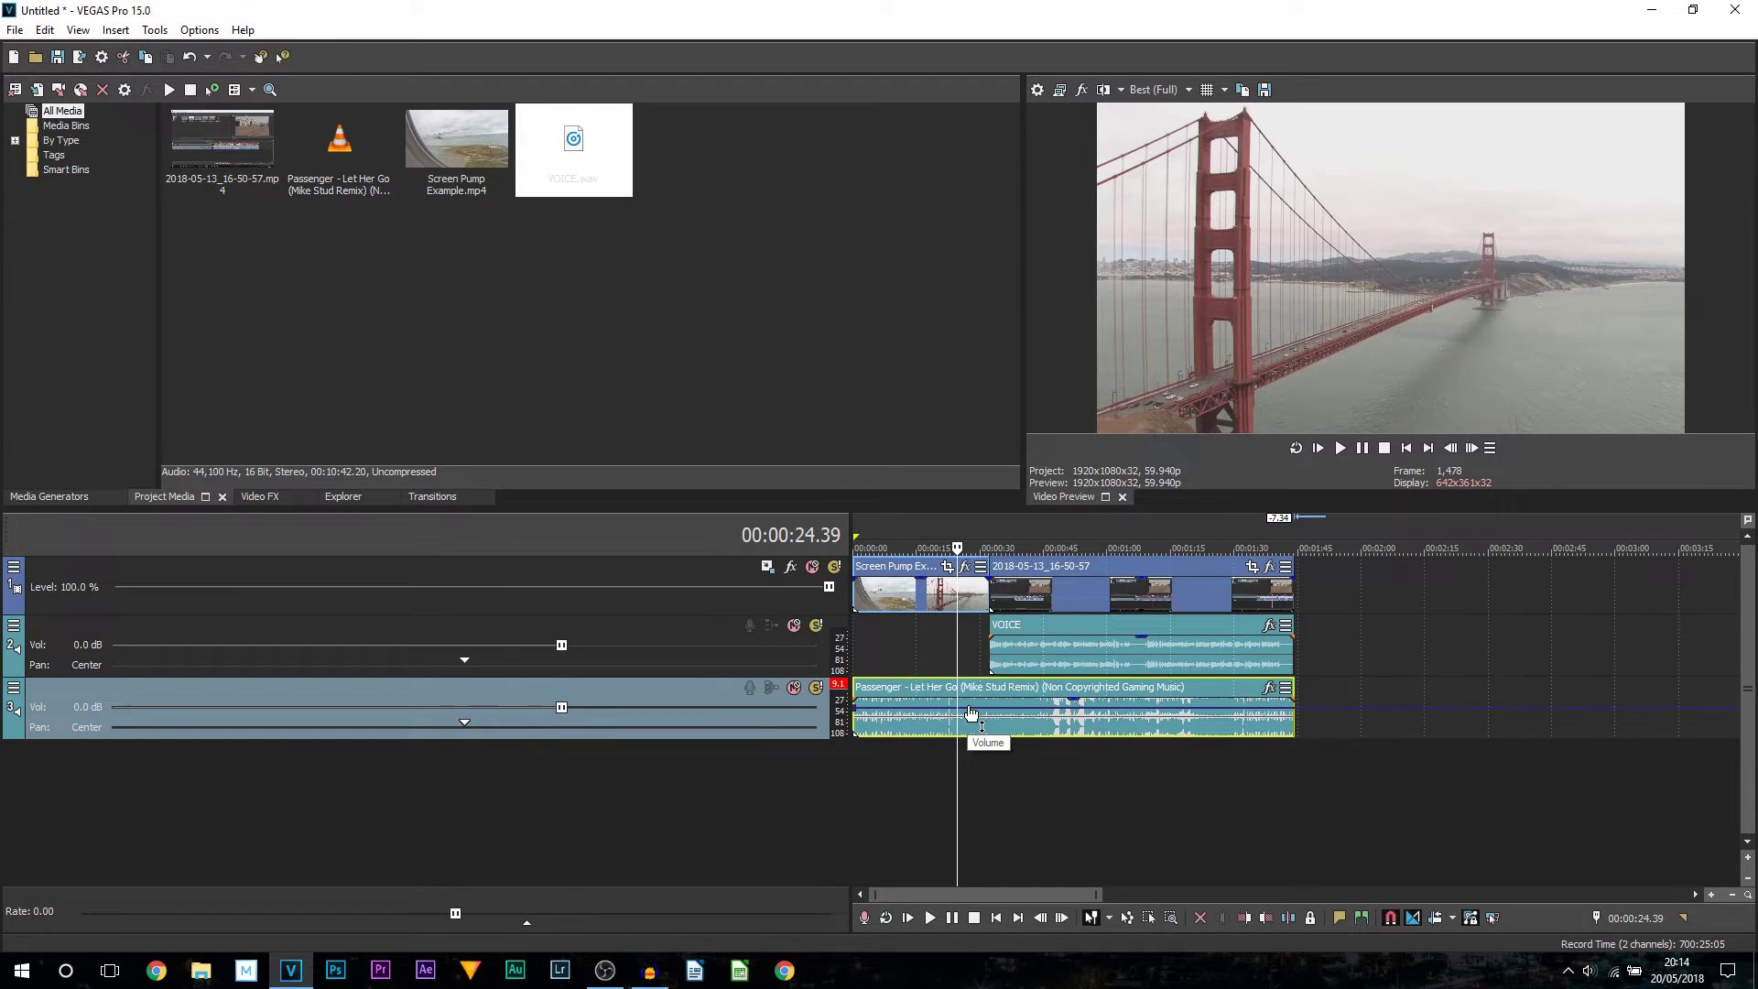
drag(972, 714, 977, 661)
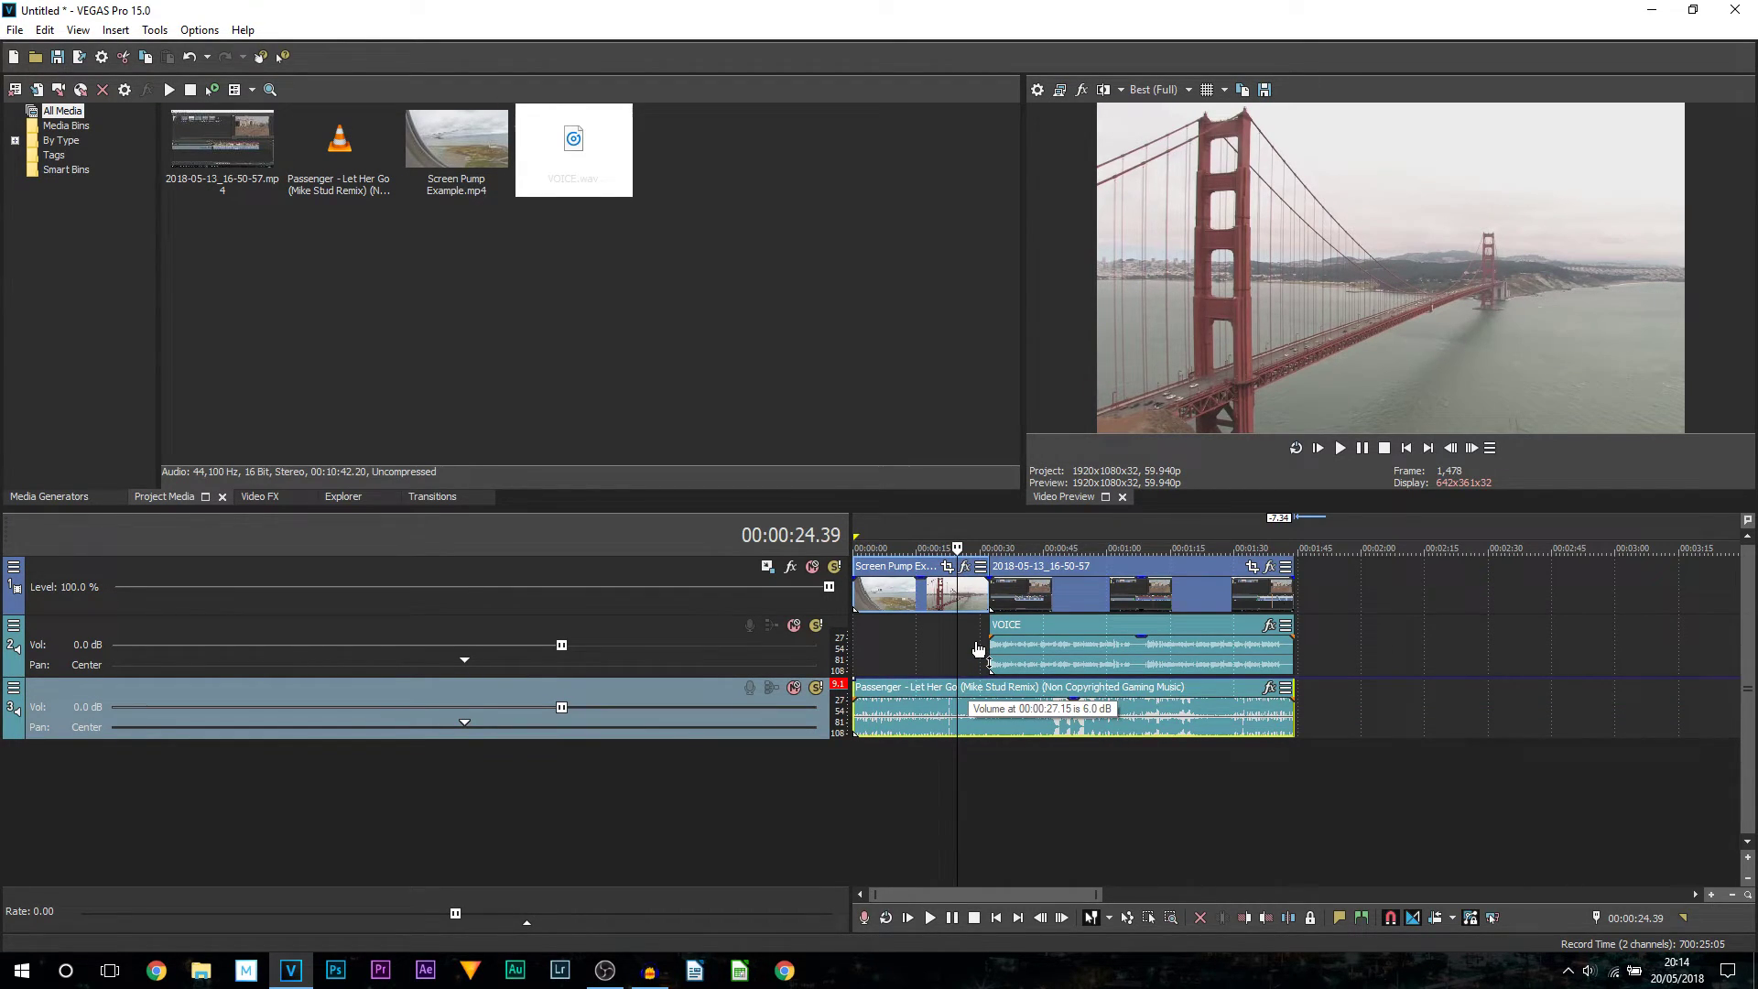
drag(978, 648, 973, 712)
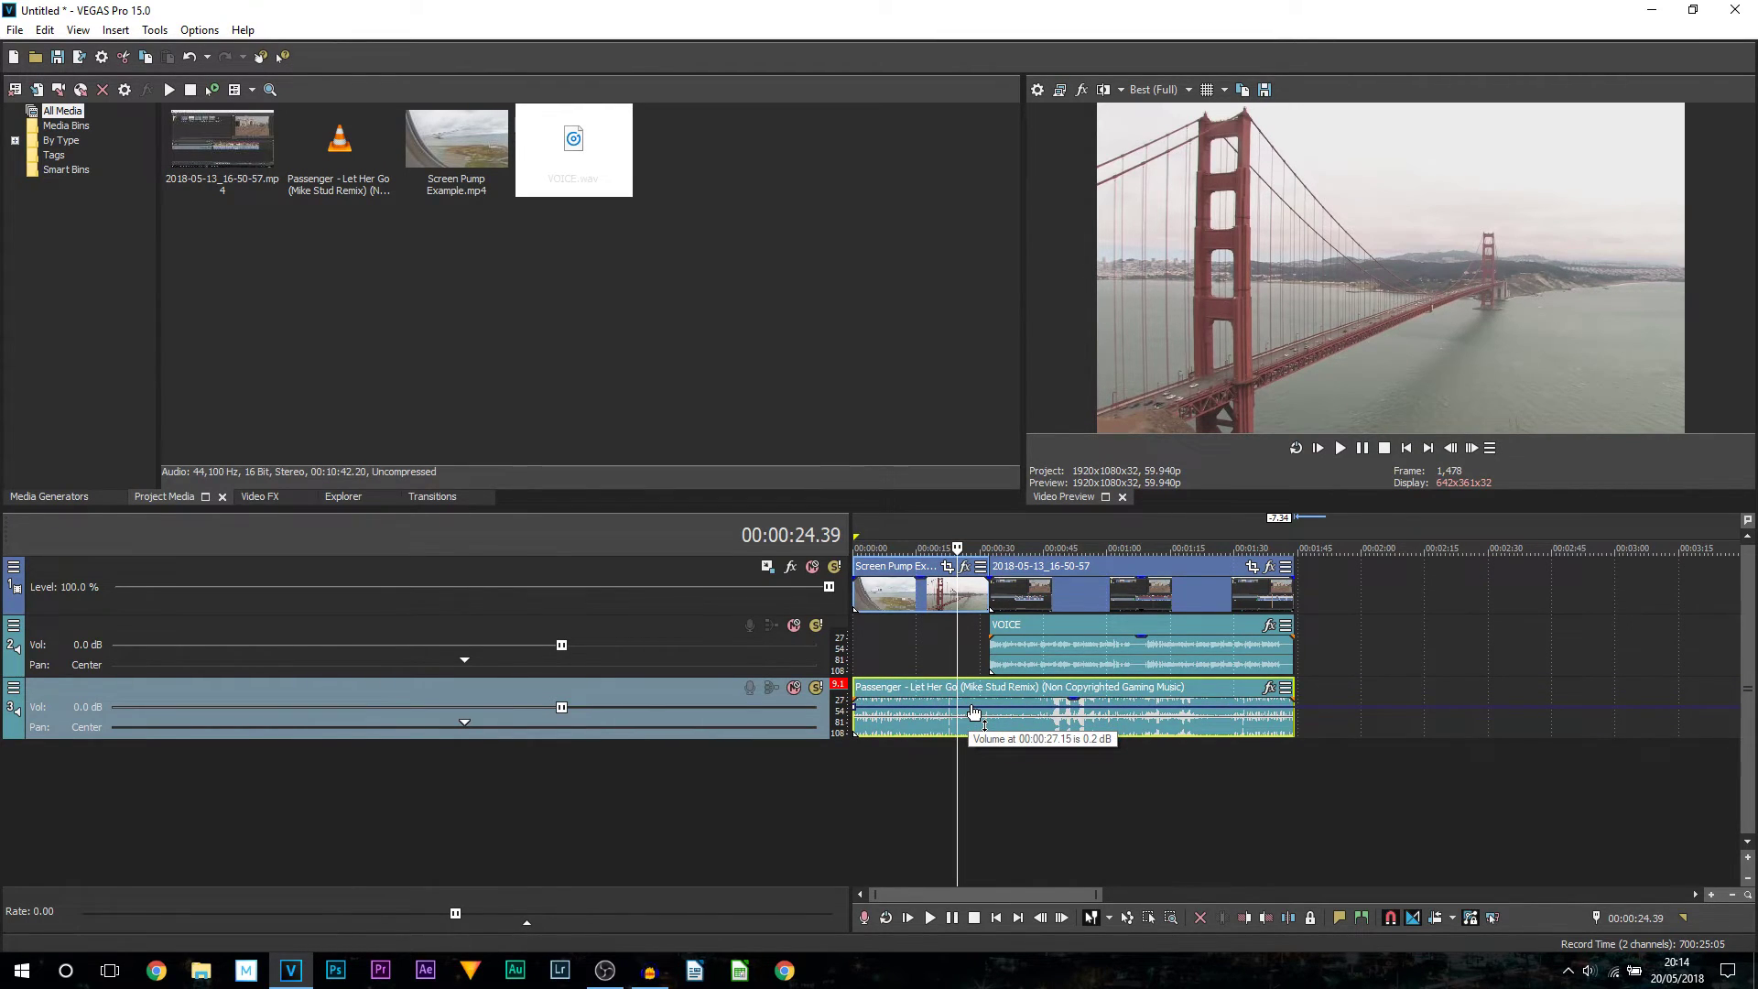
drag(973, 711, 974, 712)
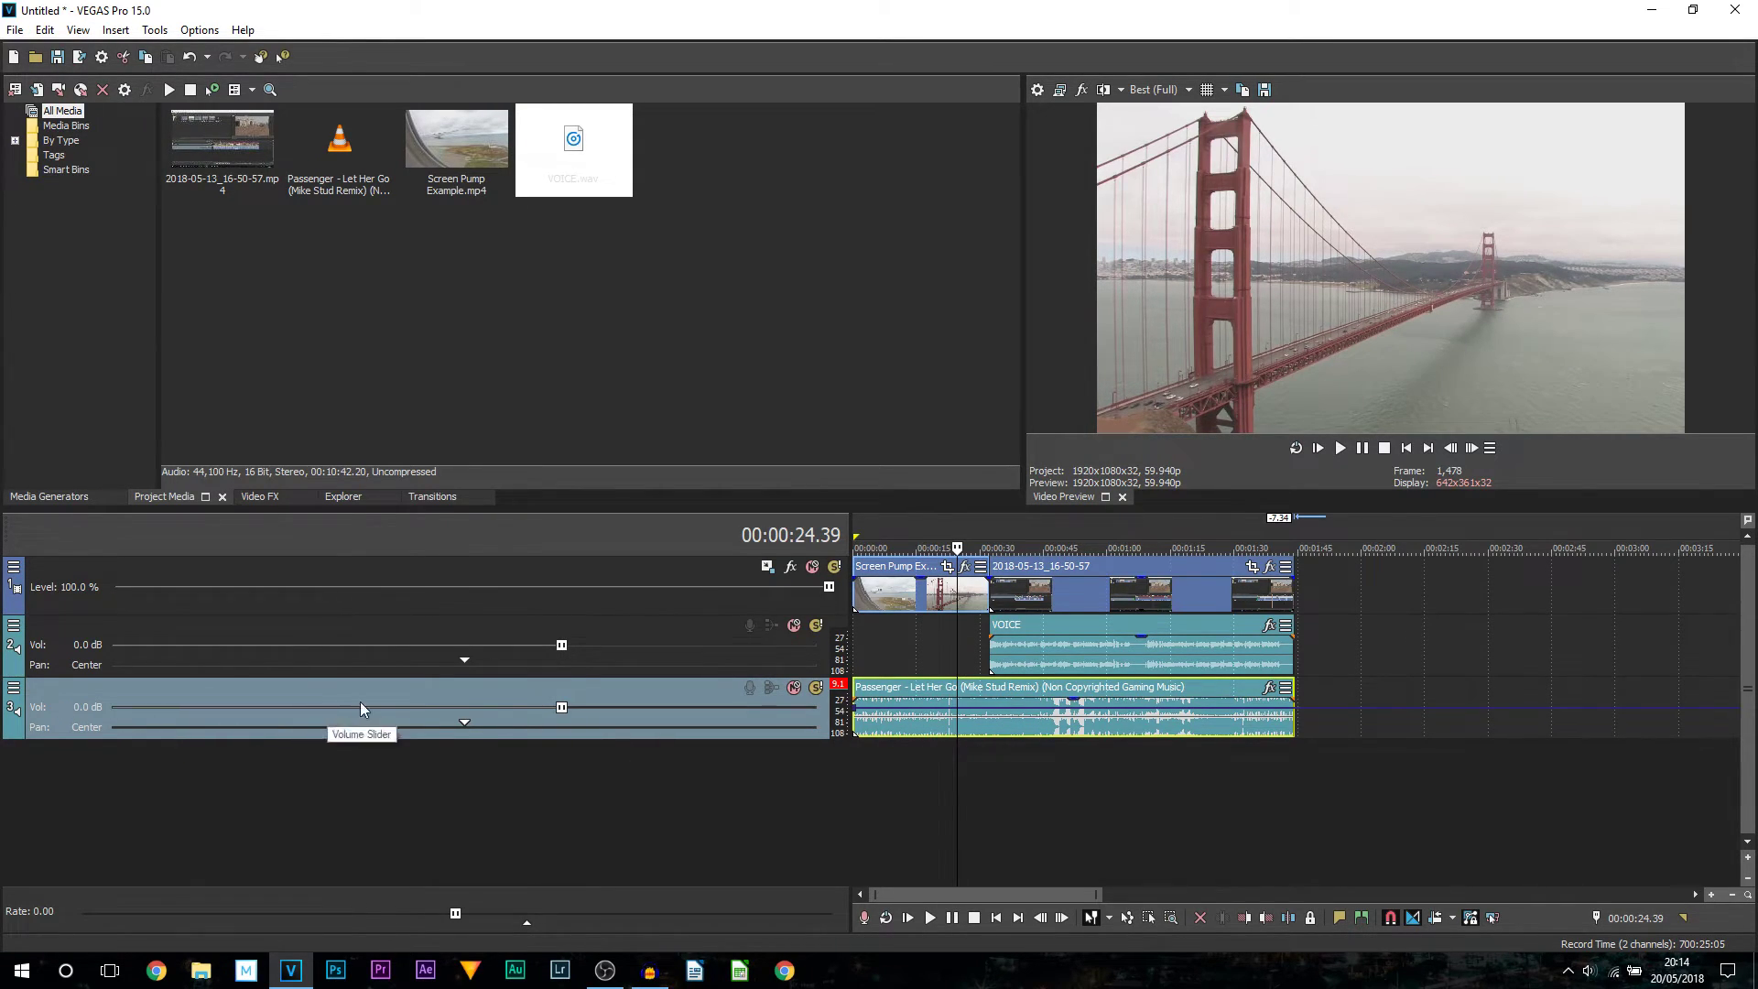
click(859, 721)
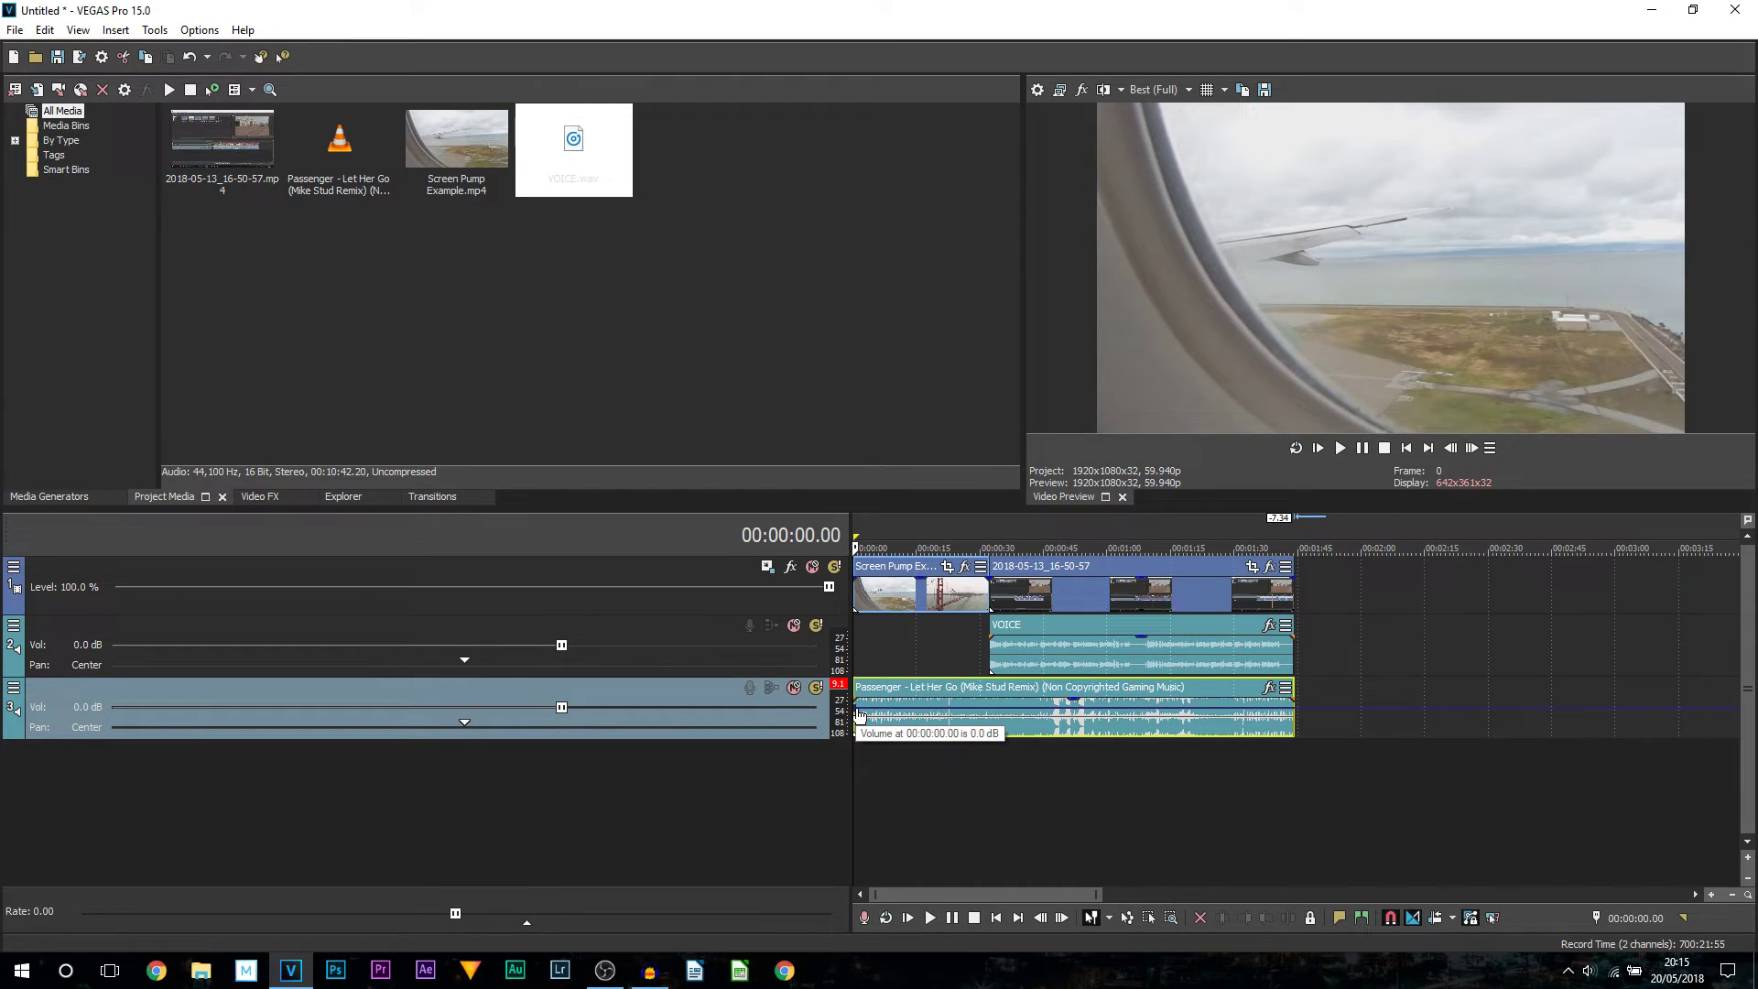
right_click(857, 716)
Set the music volume envelope to -25 dB with Set To... and play the timeline to hear it.
click(930, 467)
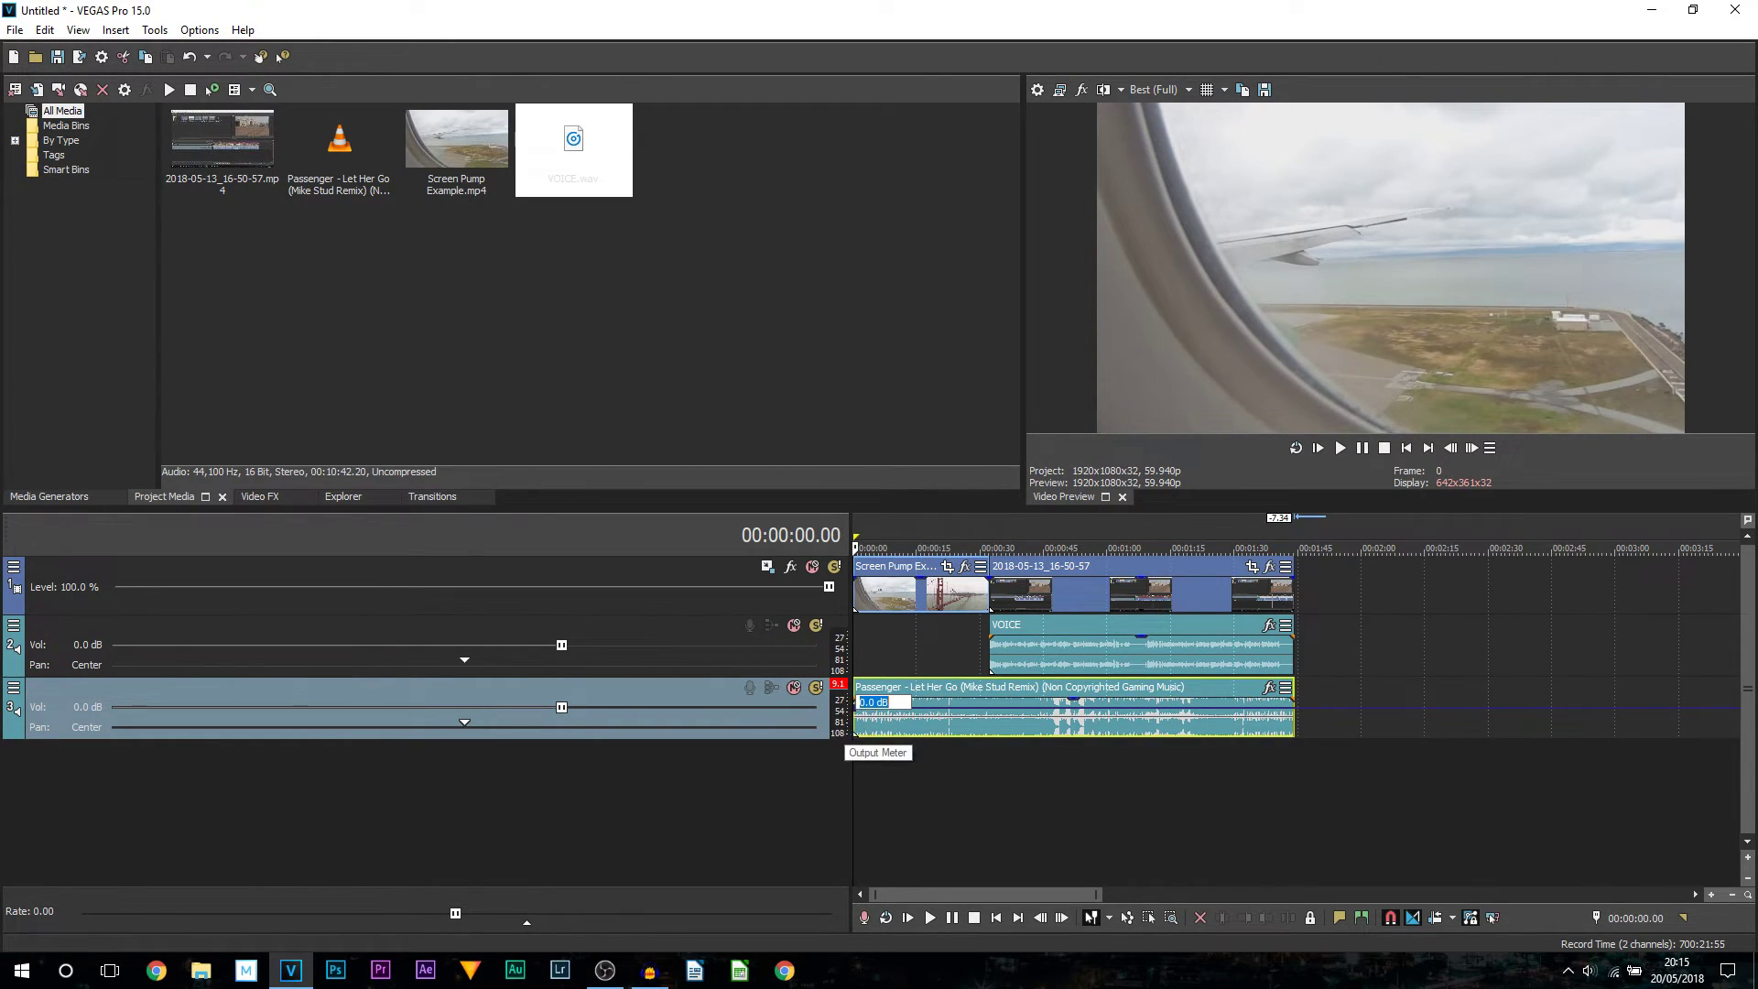
text(-25)
key(Return)
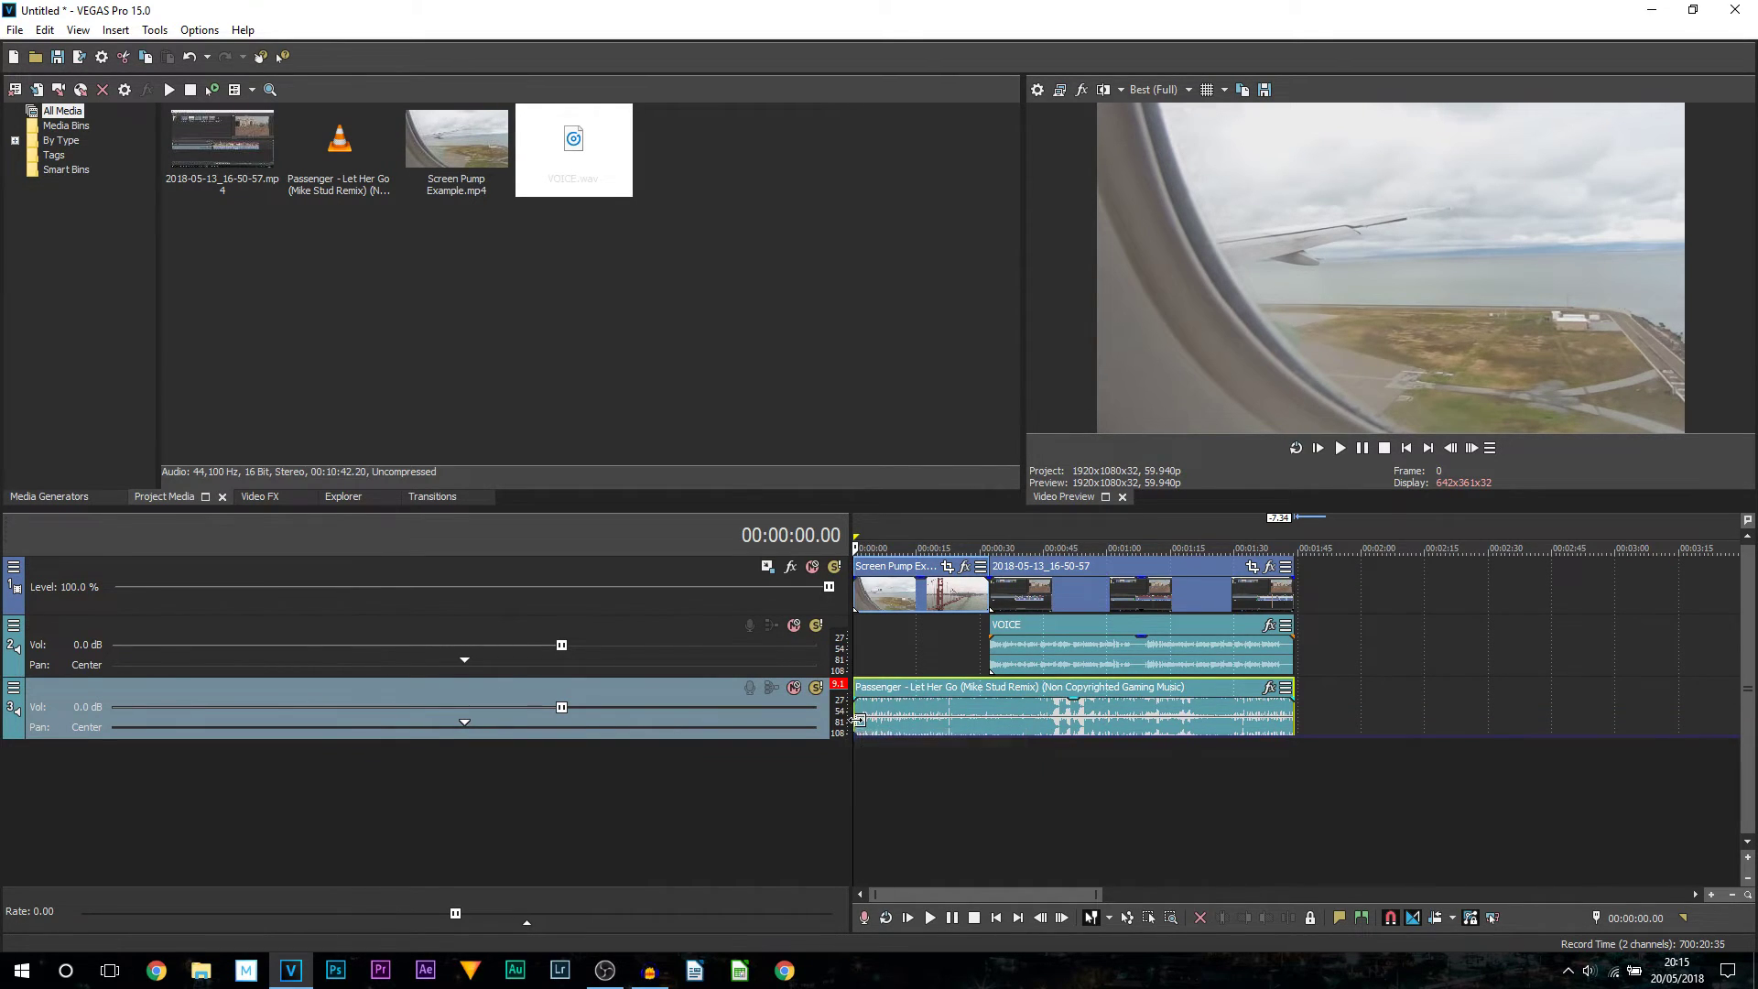
key(space)
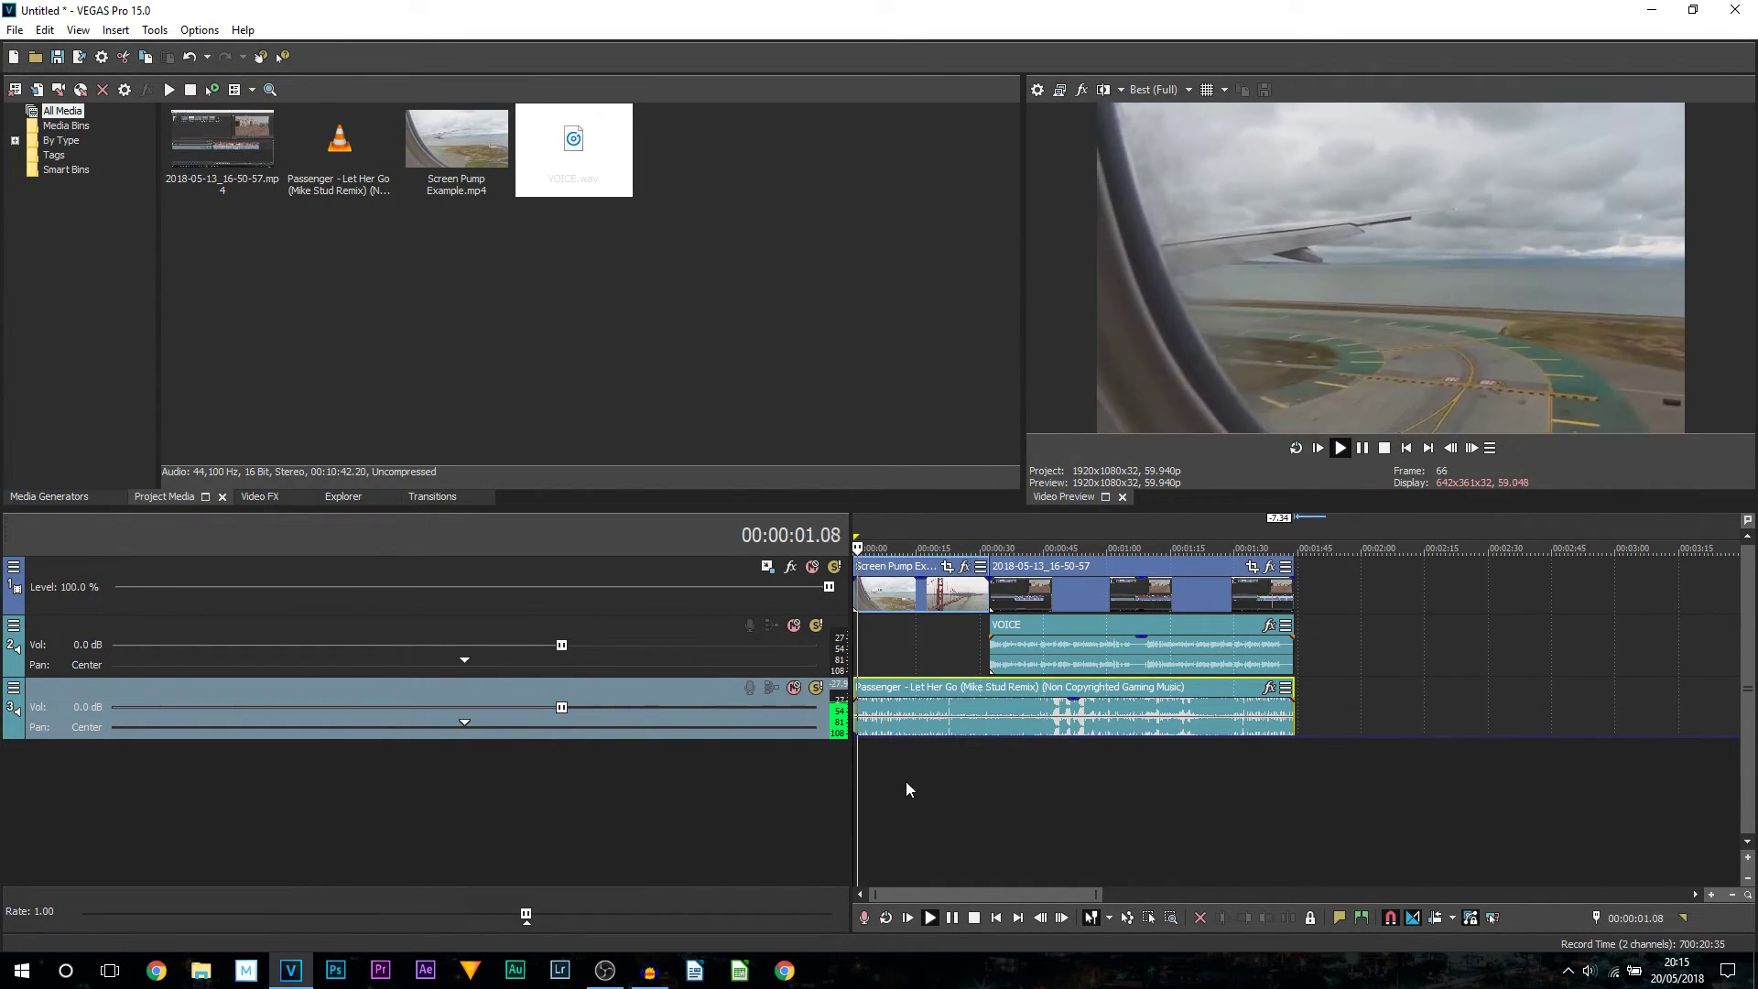
key(space)
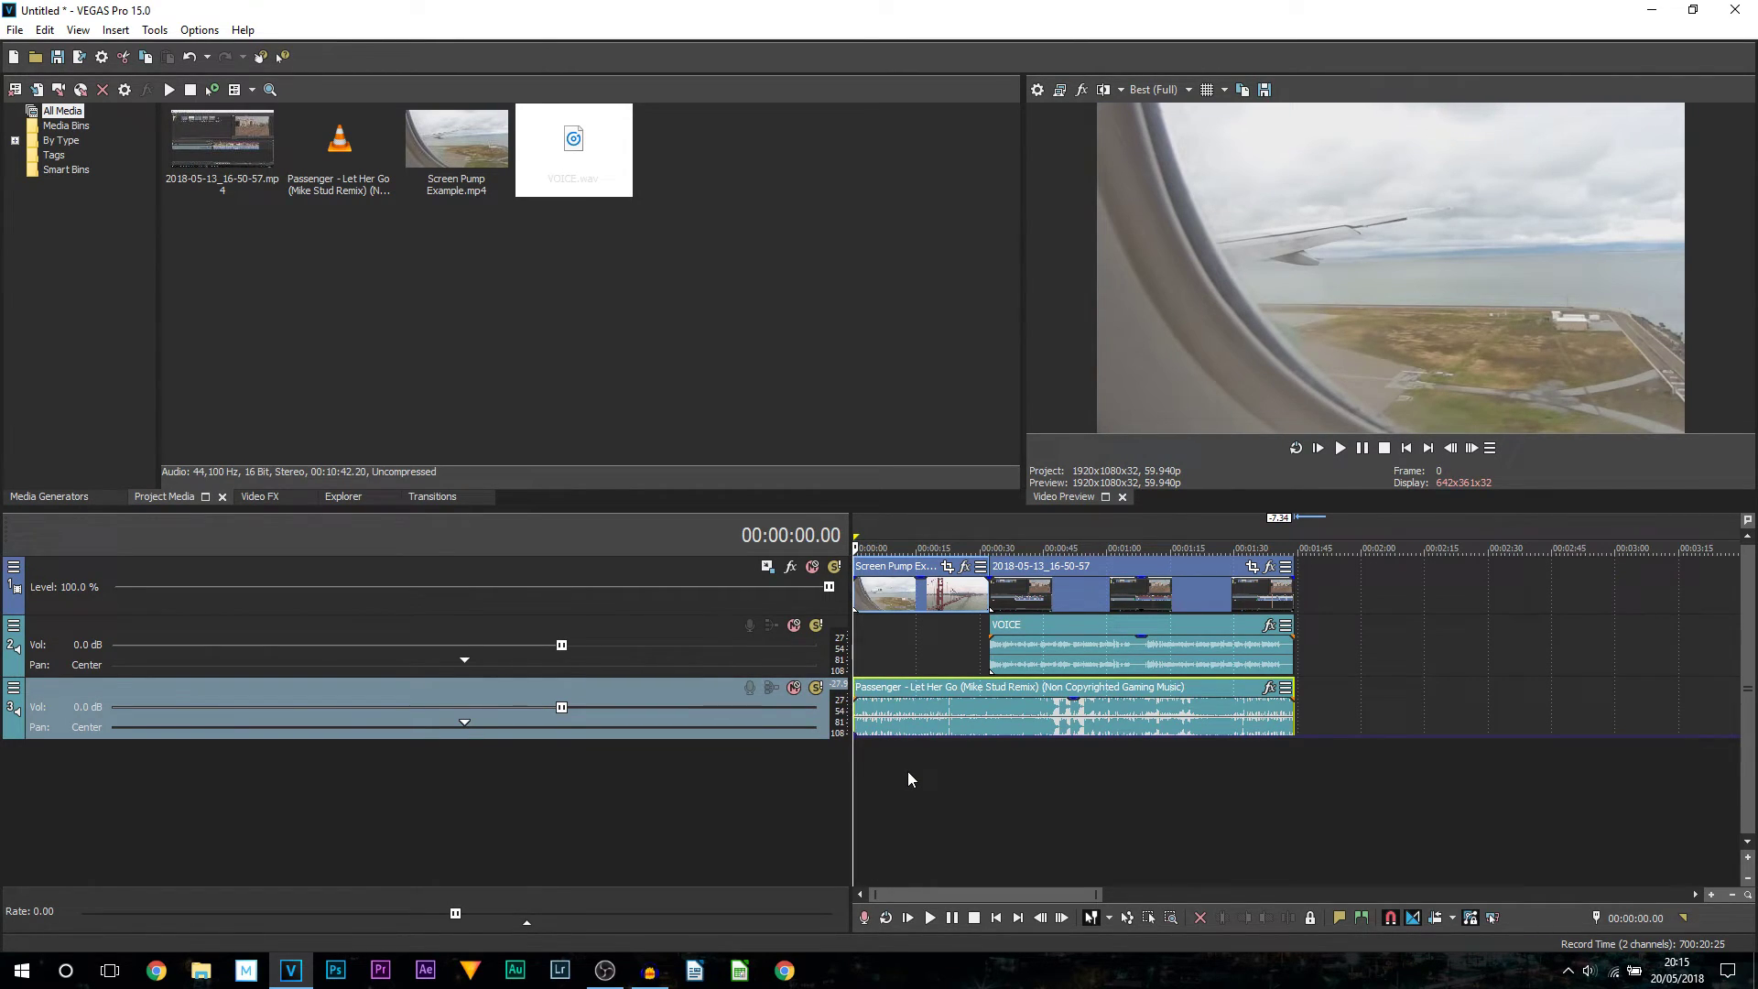
scroll(1024, 754, up, 3)
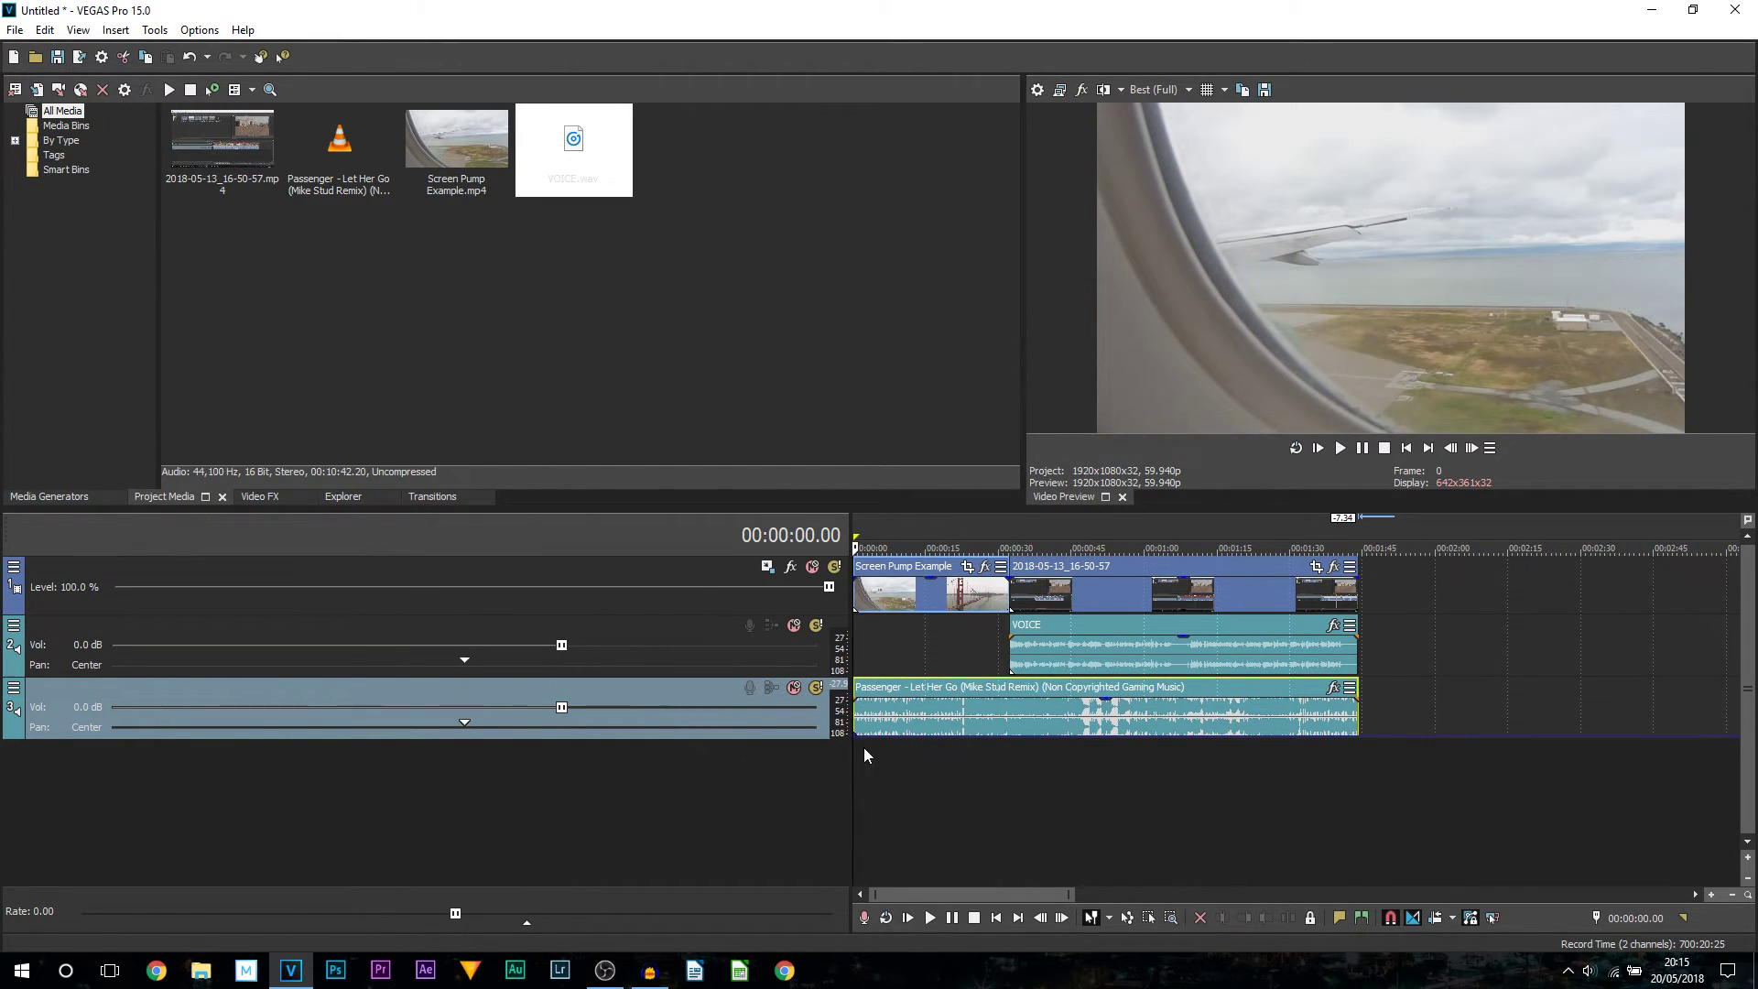
Undo the -25 dB envelope drop and play the music from about 00:00:30, before the voice.
key(ctrl+z)
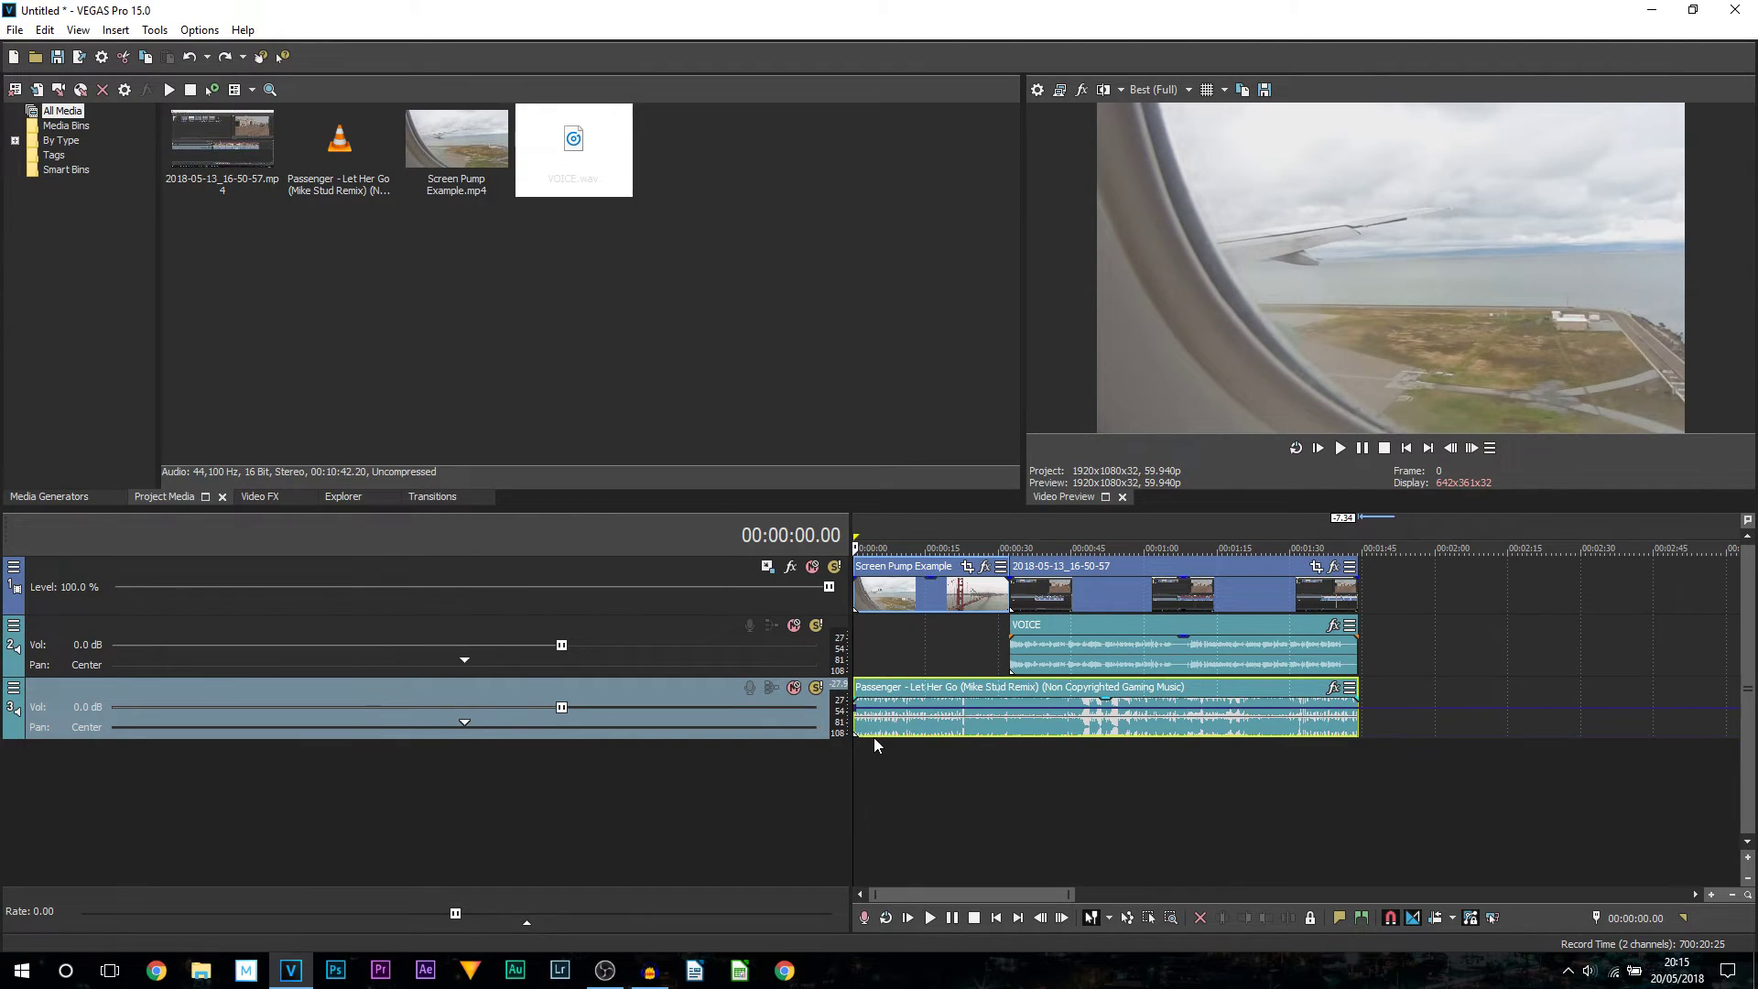
click(921, 730)
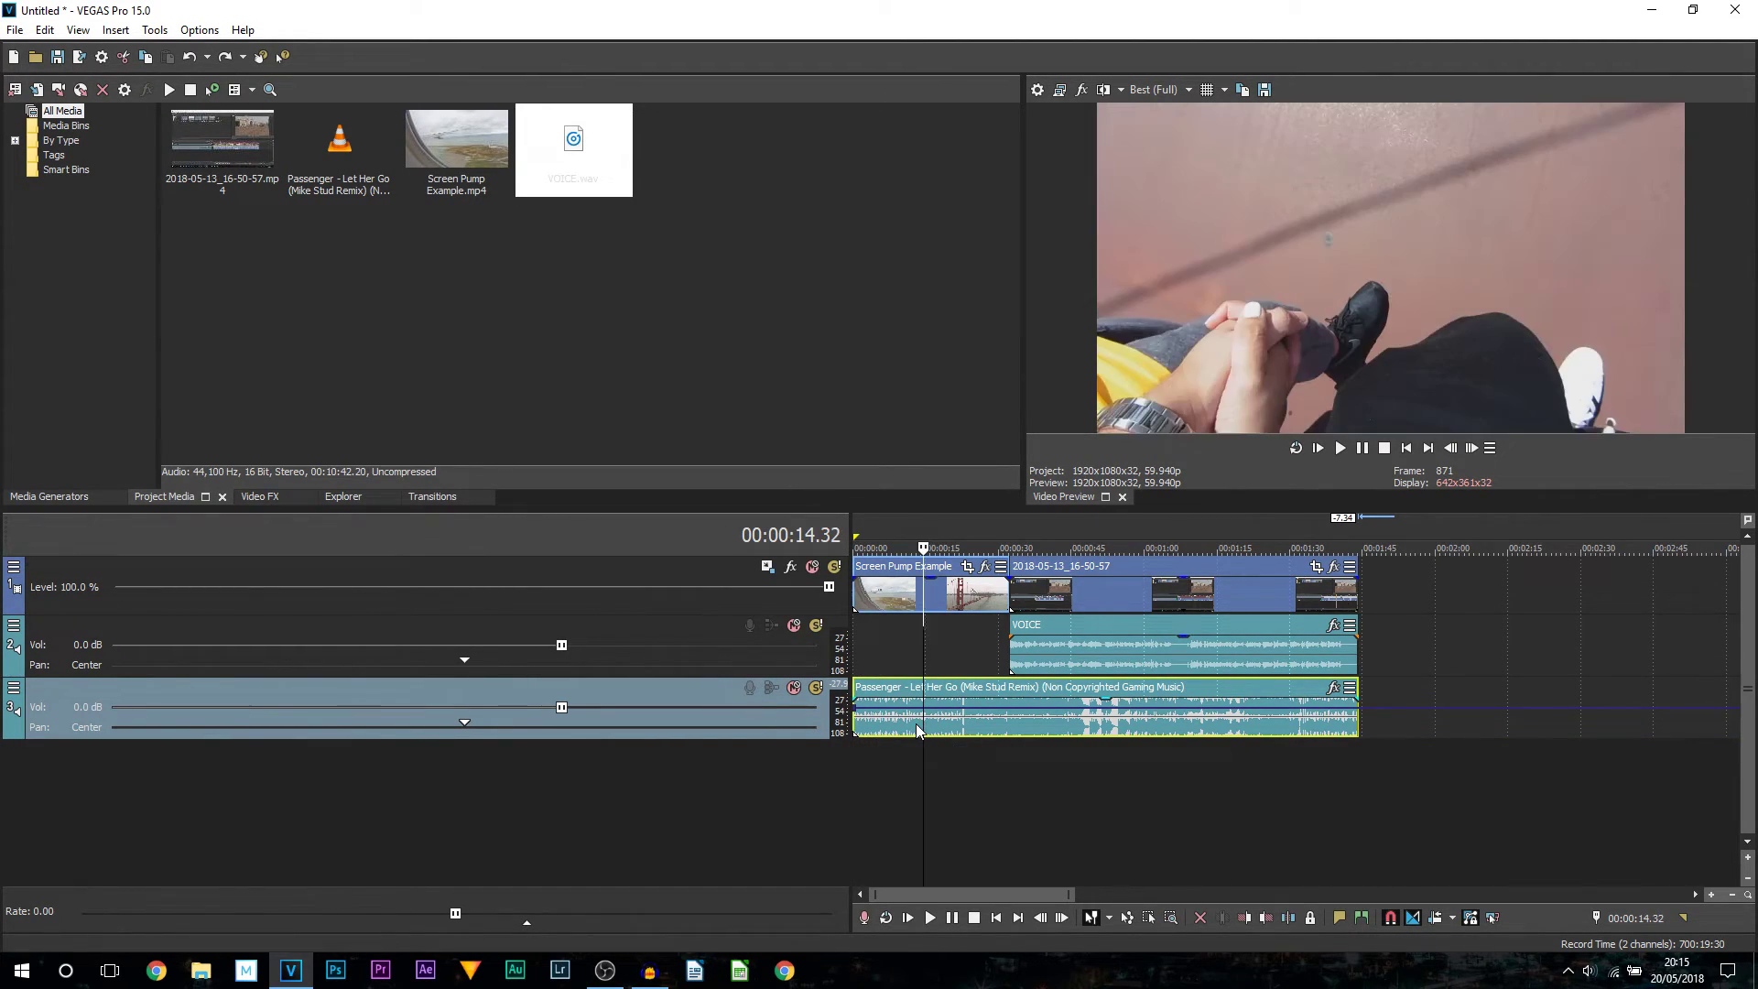
click(1014, 654)
scroll(1071, 668, up, 3)
scroll(1264, 664, down, 2)
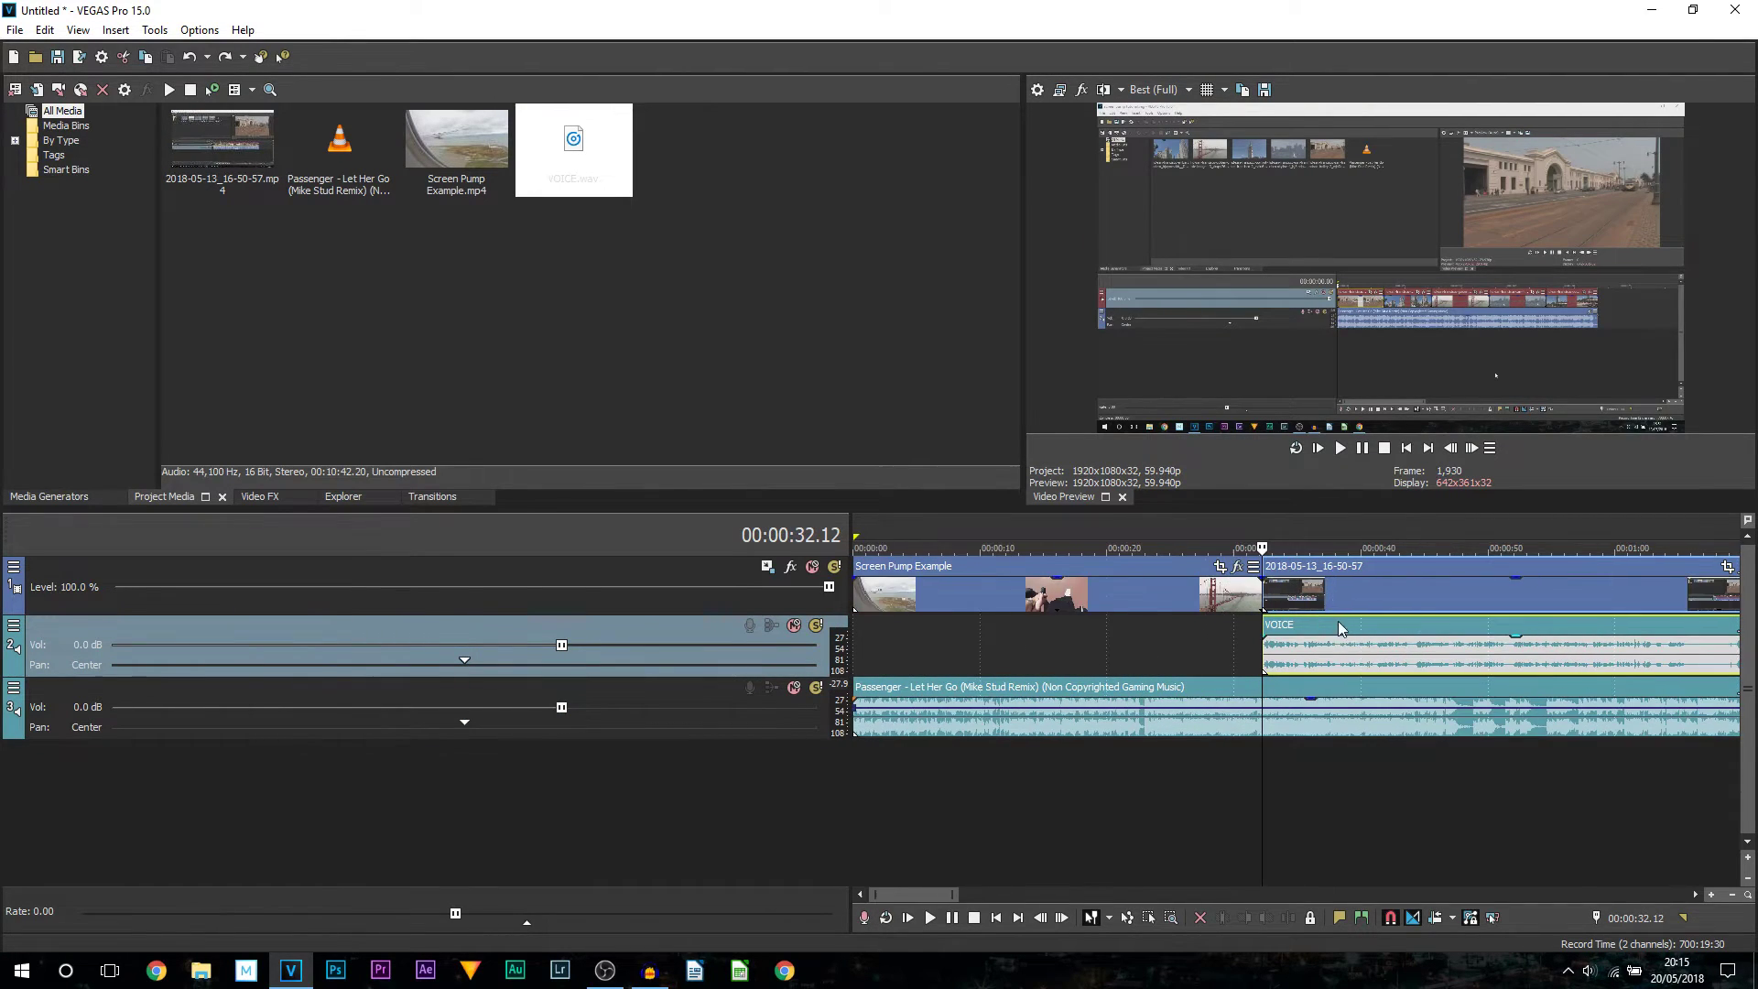
click(1201, 650)
click(1238, 656)
key(space)
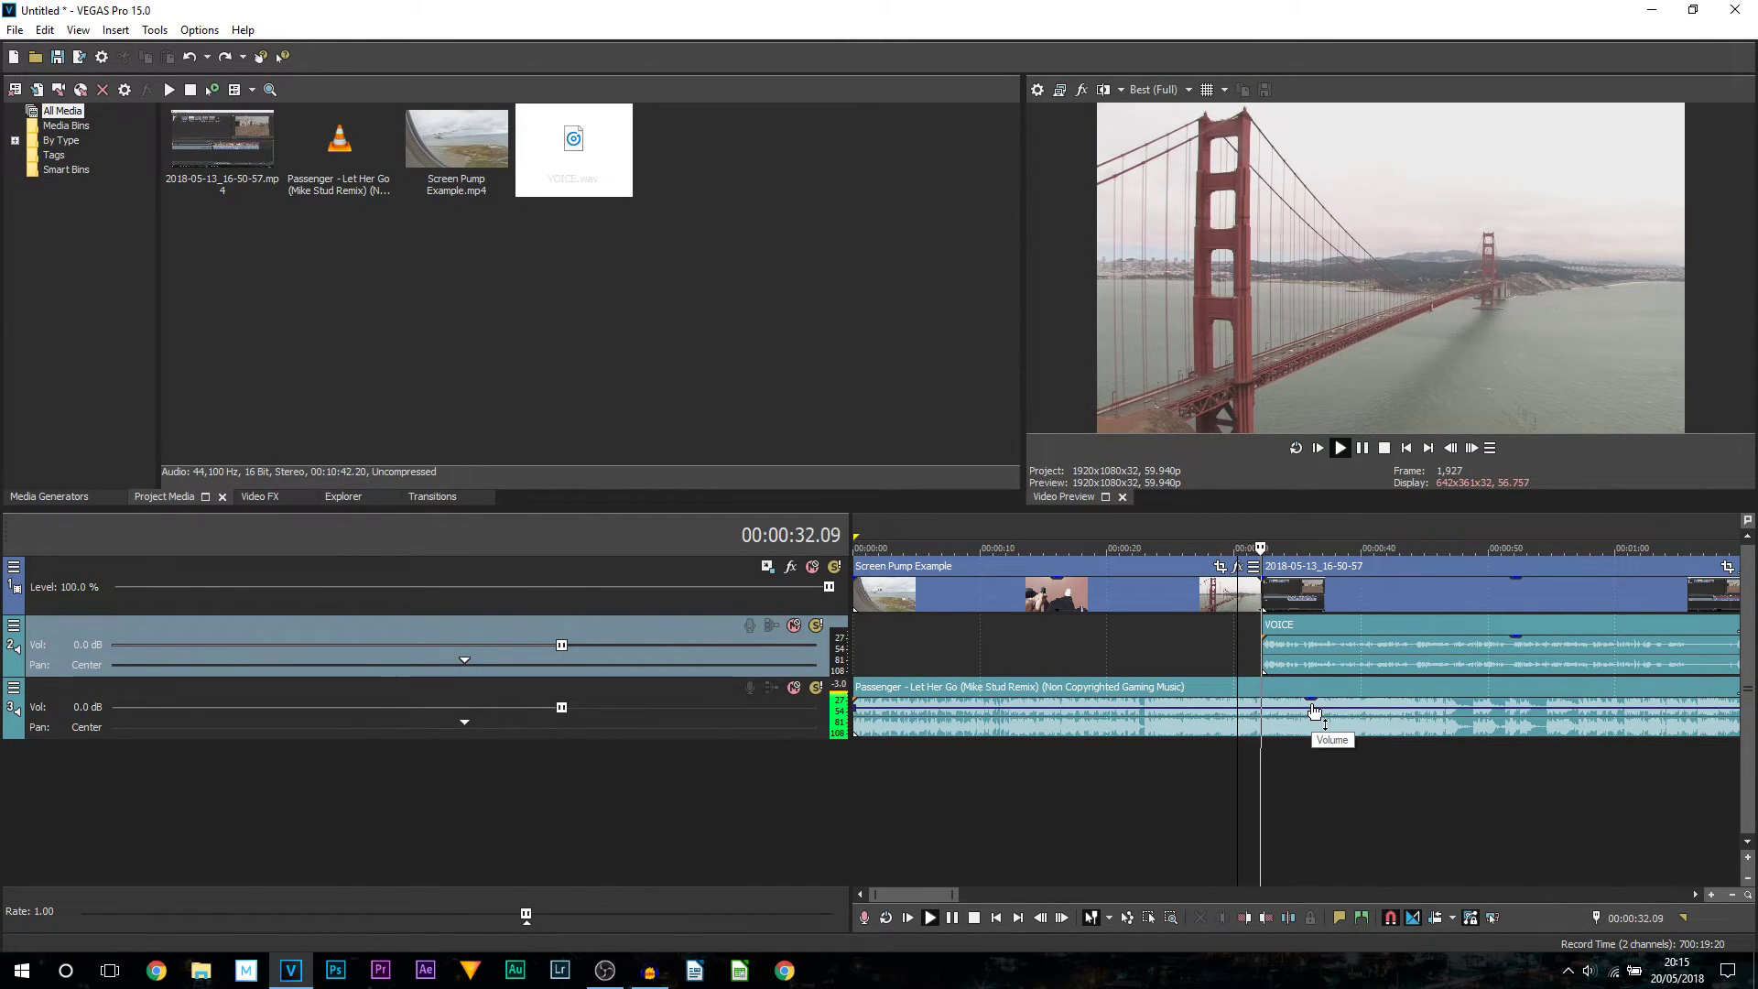
key(space)
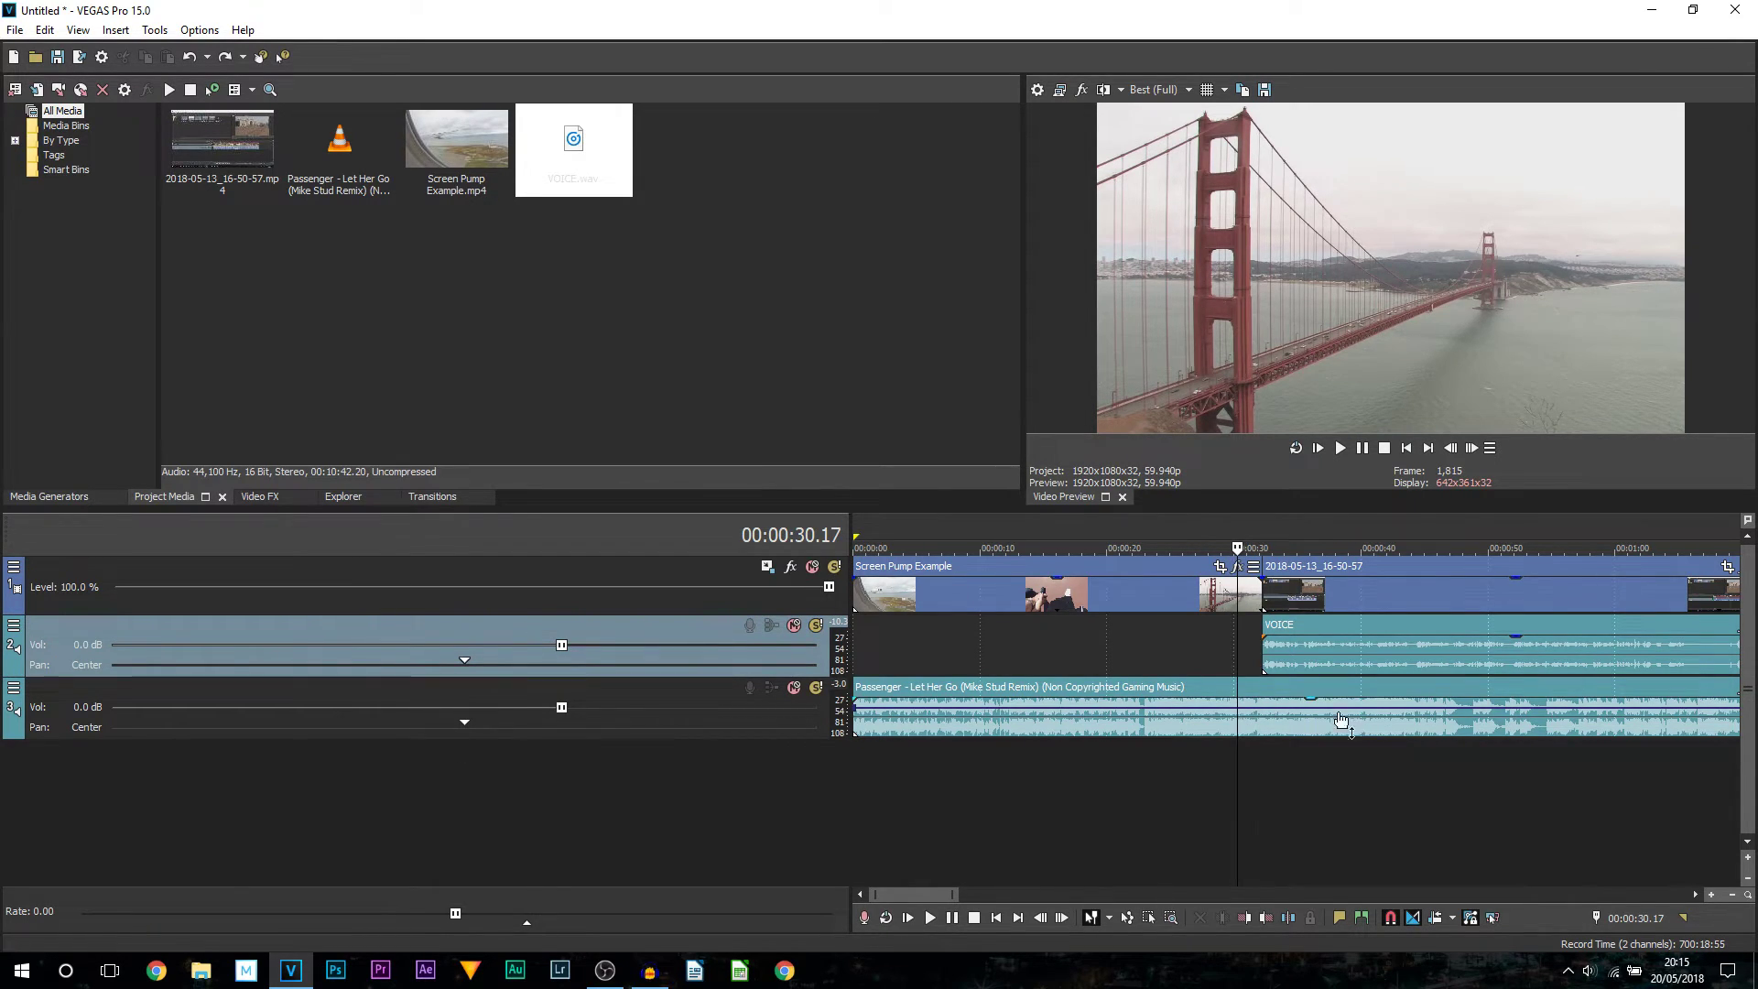
Add a music envelope point at 00:00:34.03 and pull it down to dip under the voice.
click(1256, 694)
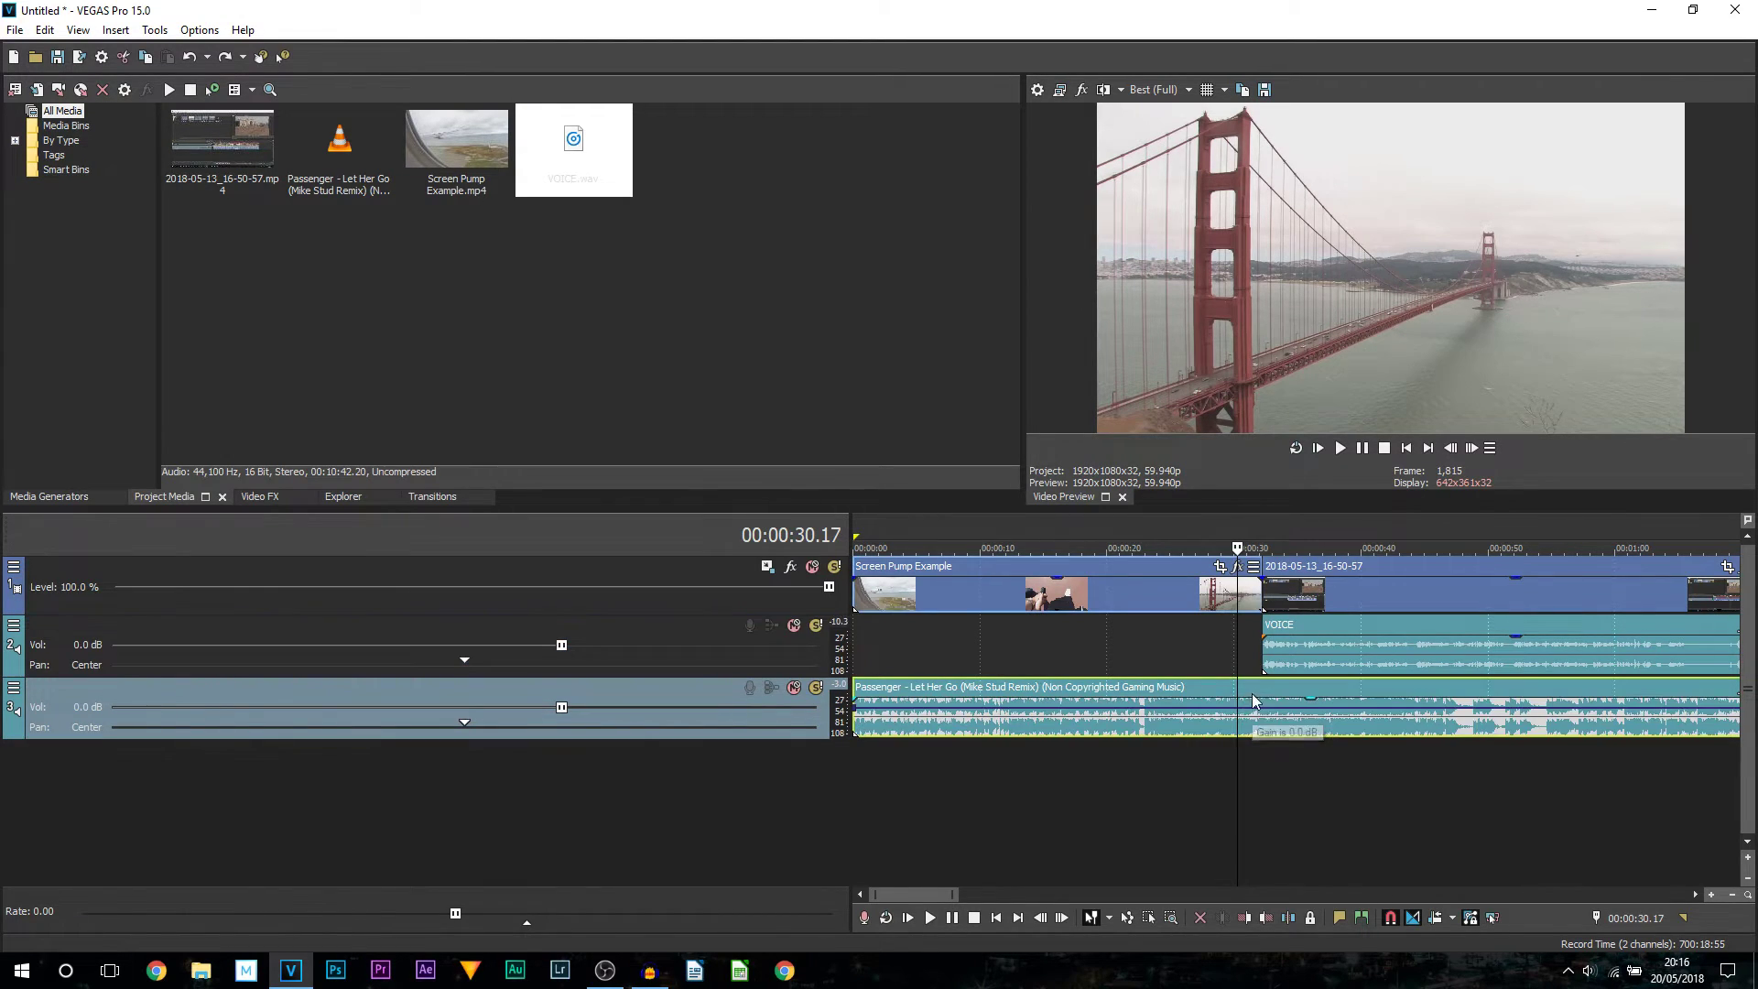
scroll(1308, 712, up, 3)
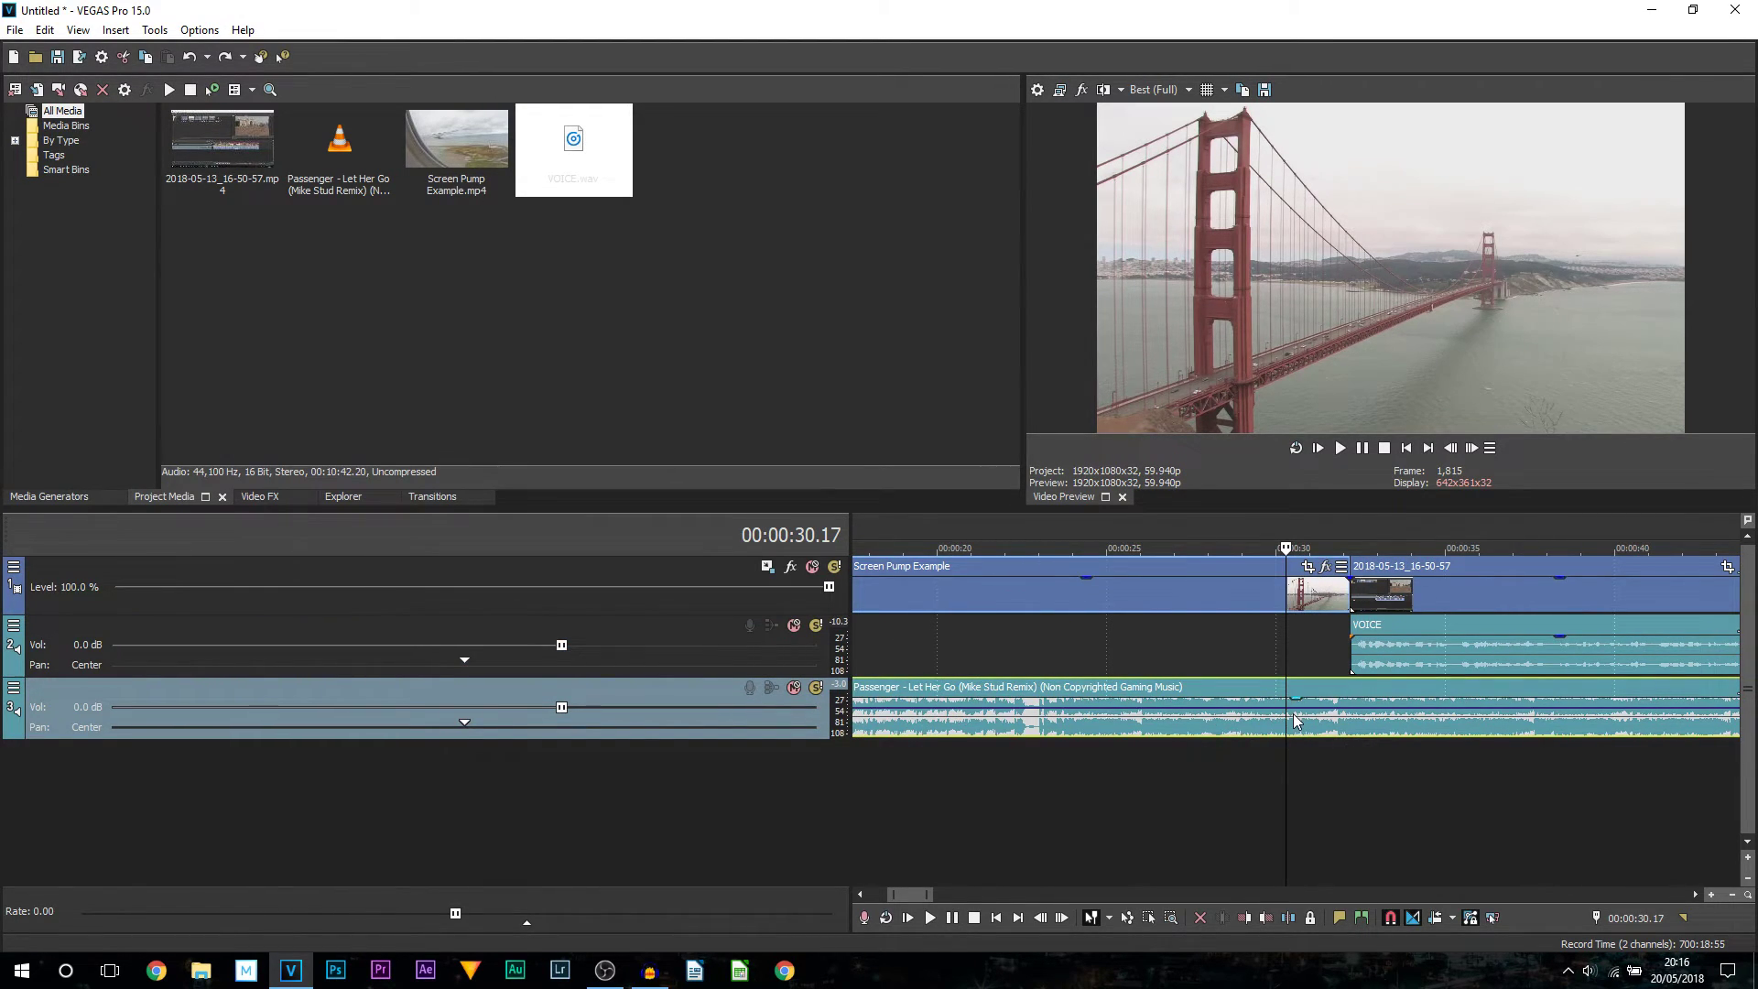
click(1282, 713)
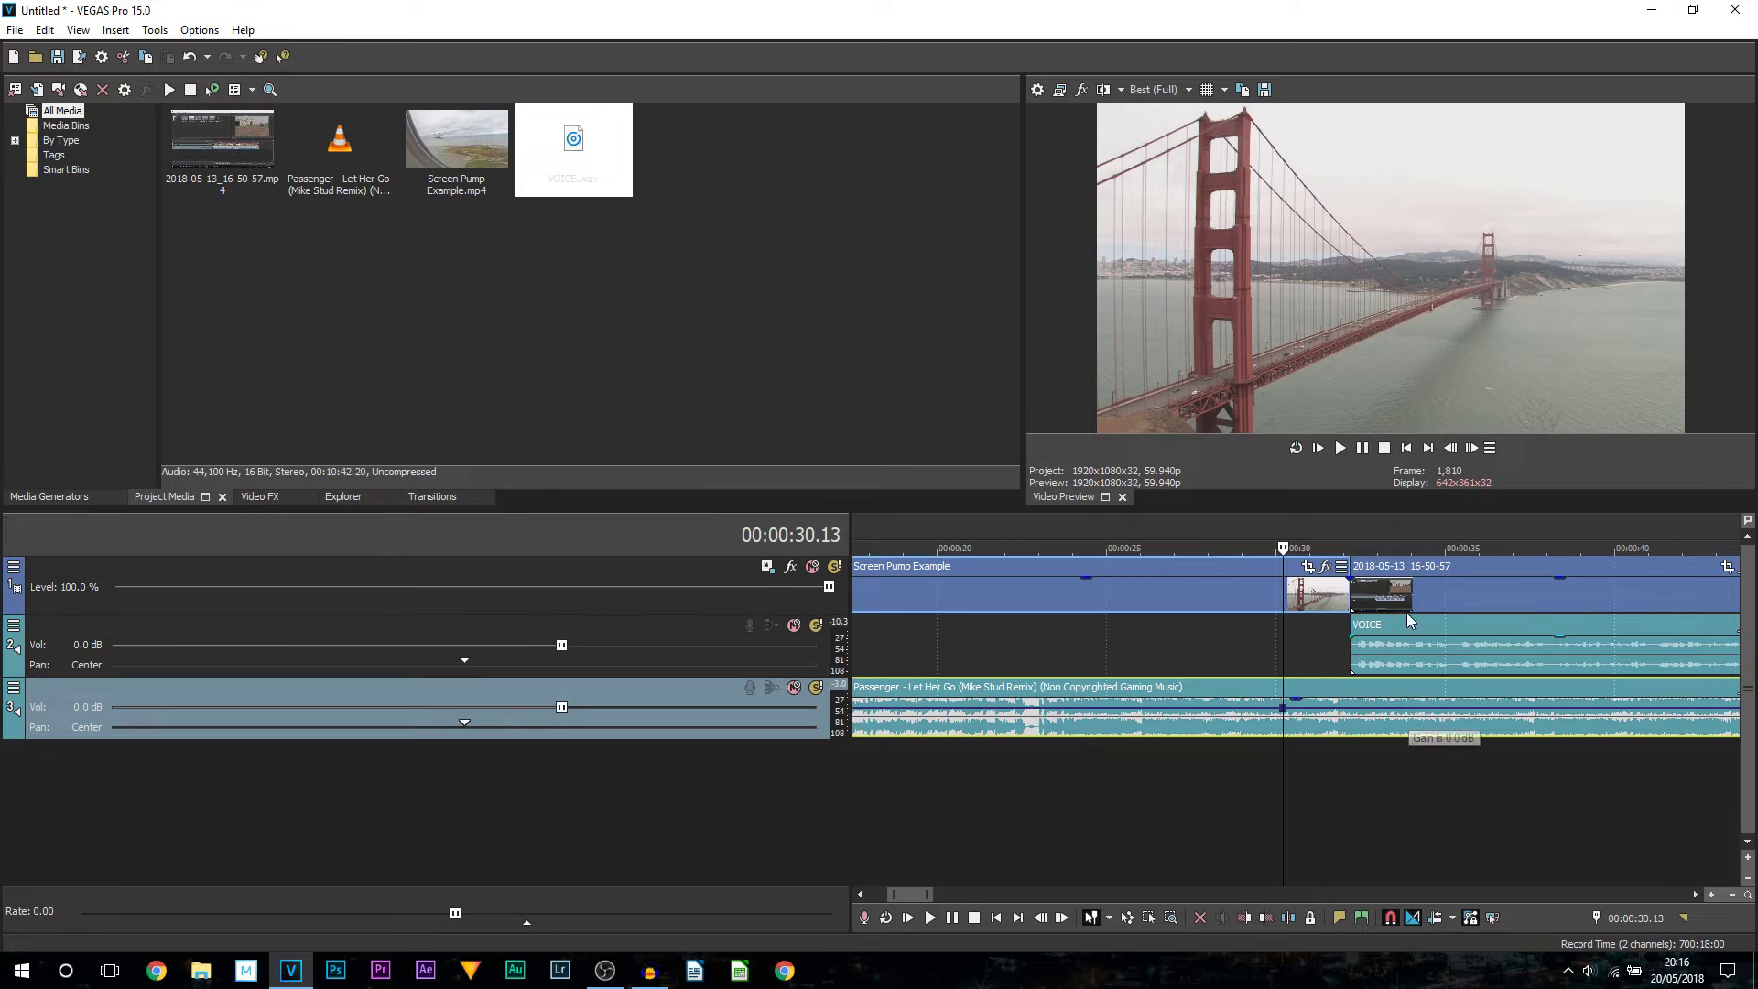
double_click(1413, 708)
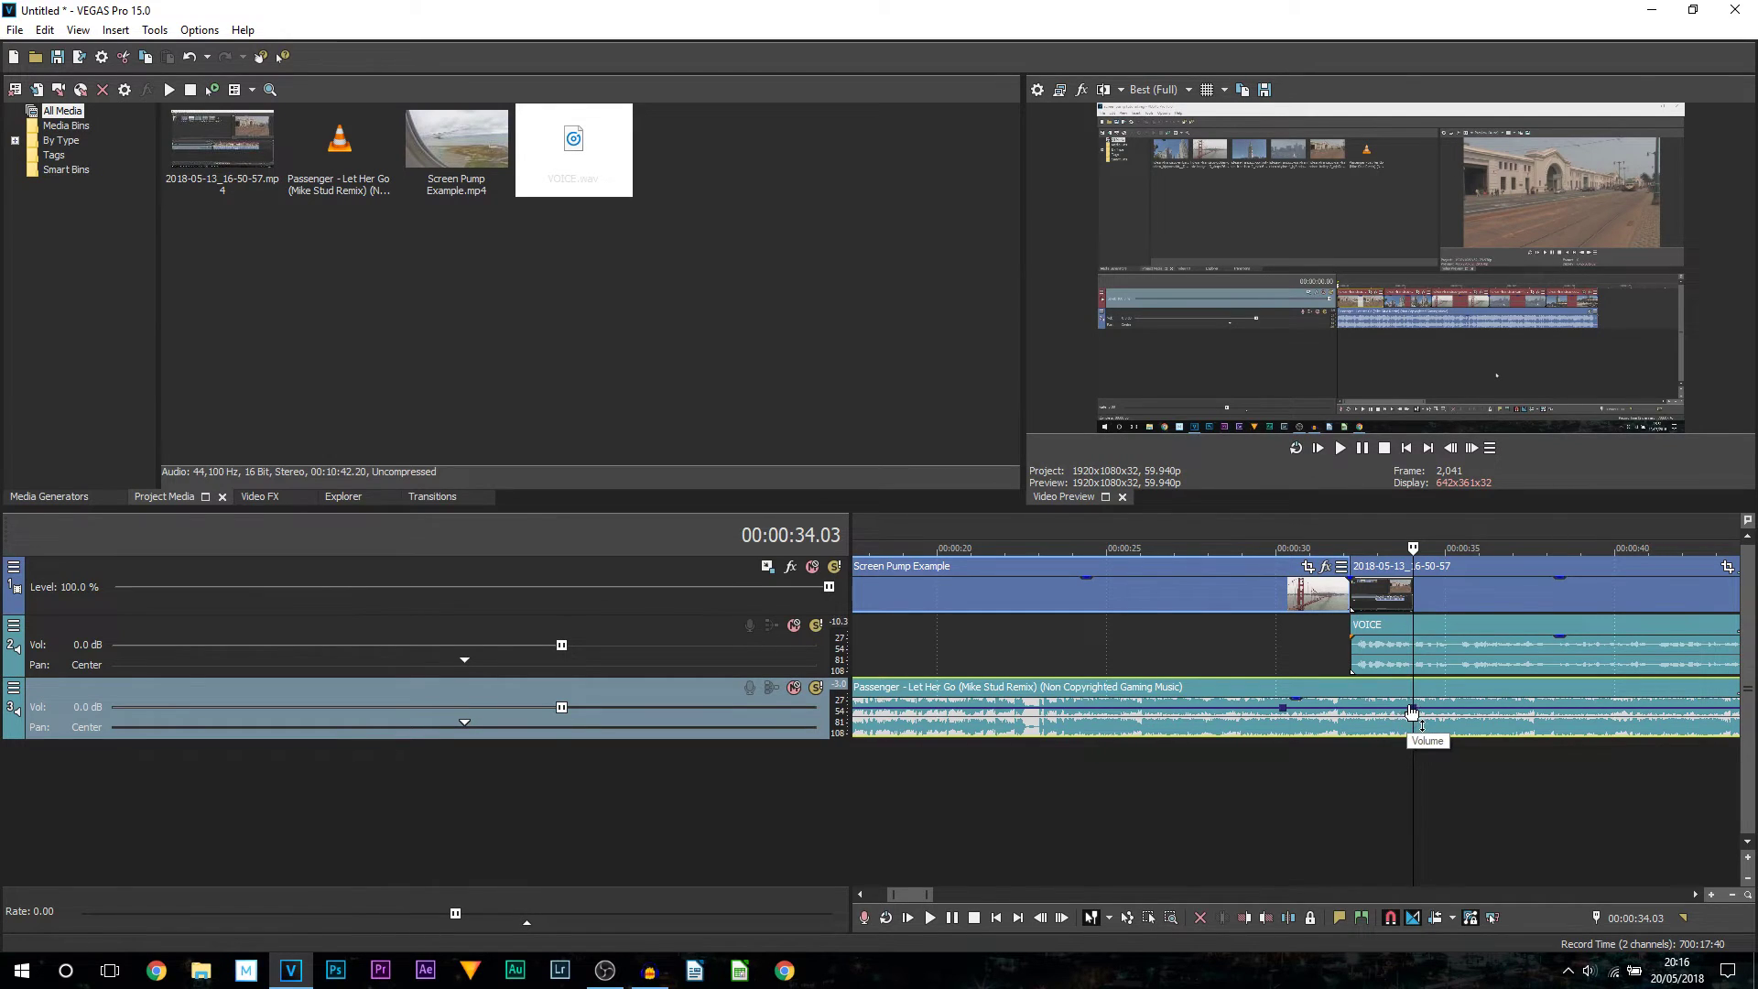
drag(1413, 712, 1411, 742)
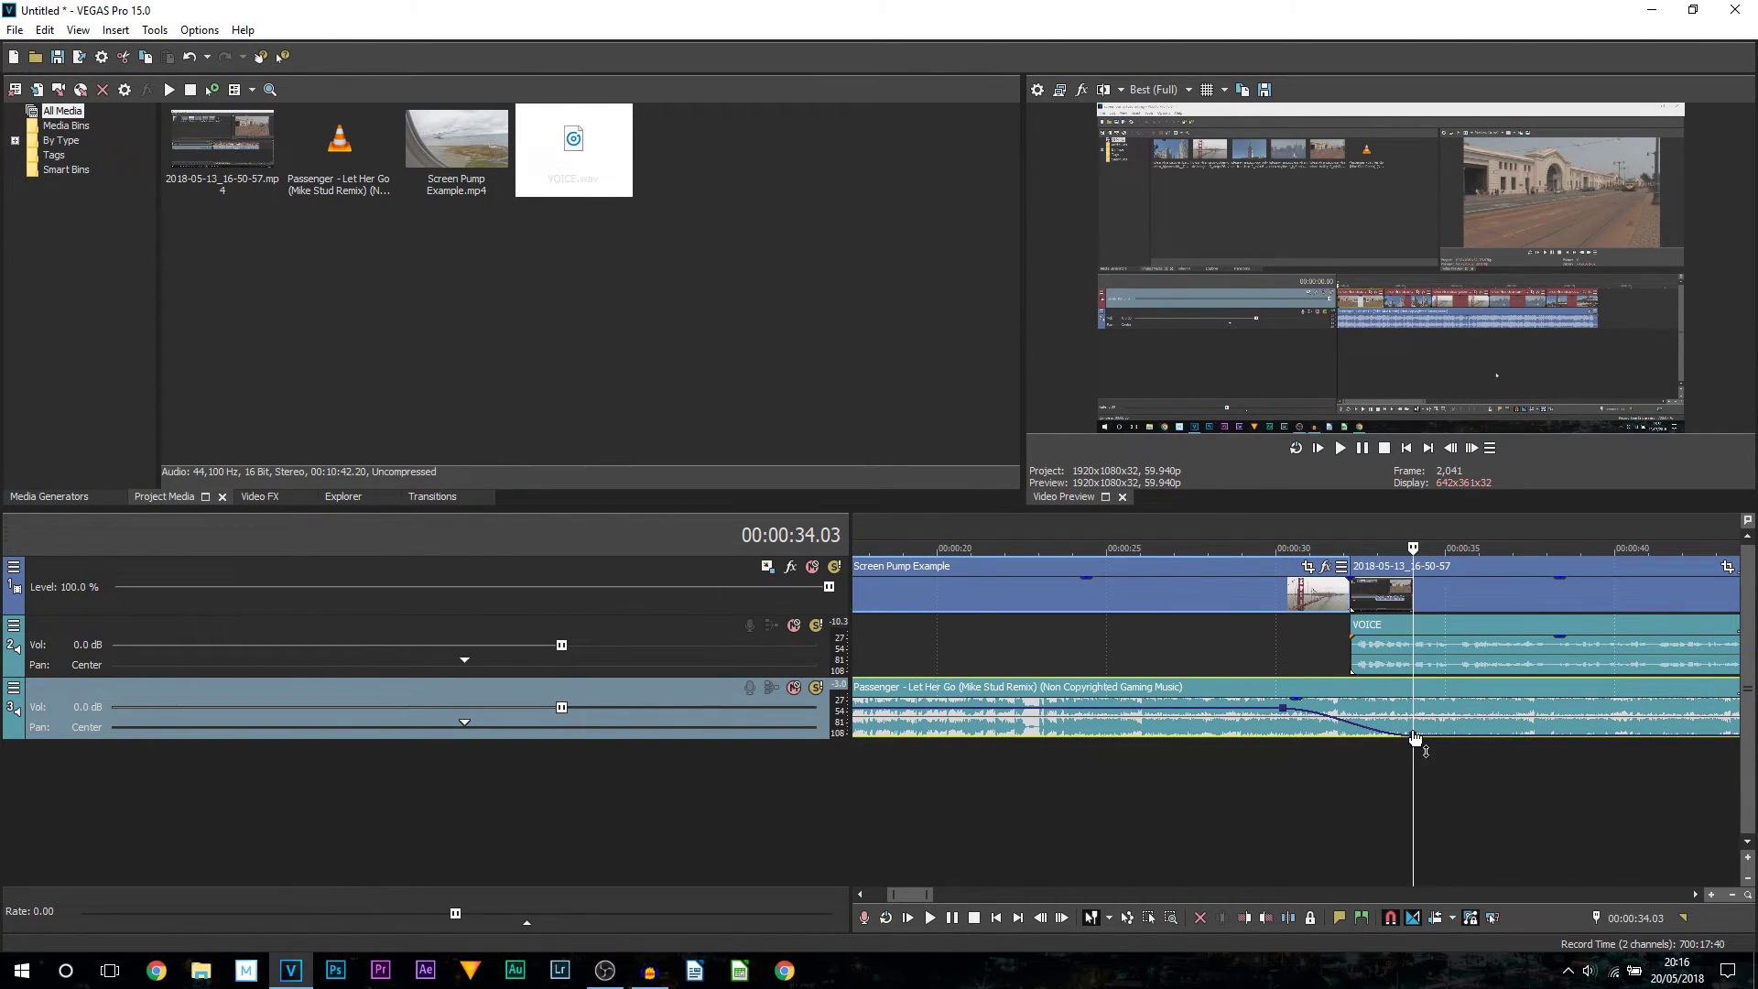
right_click(1339, 723)
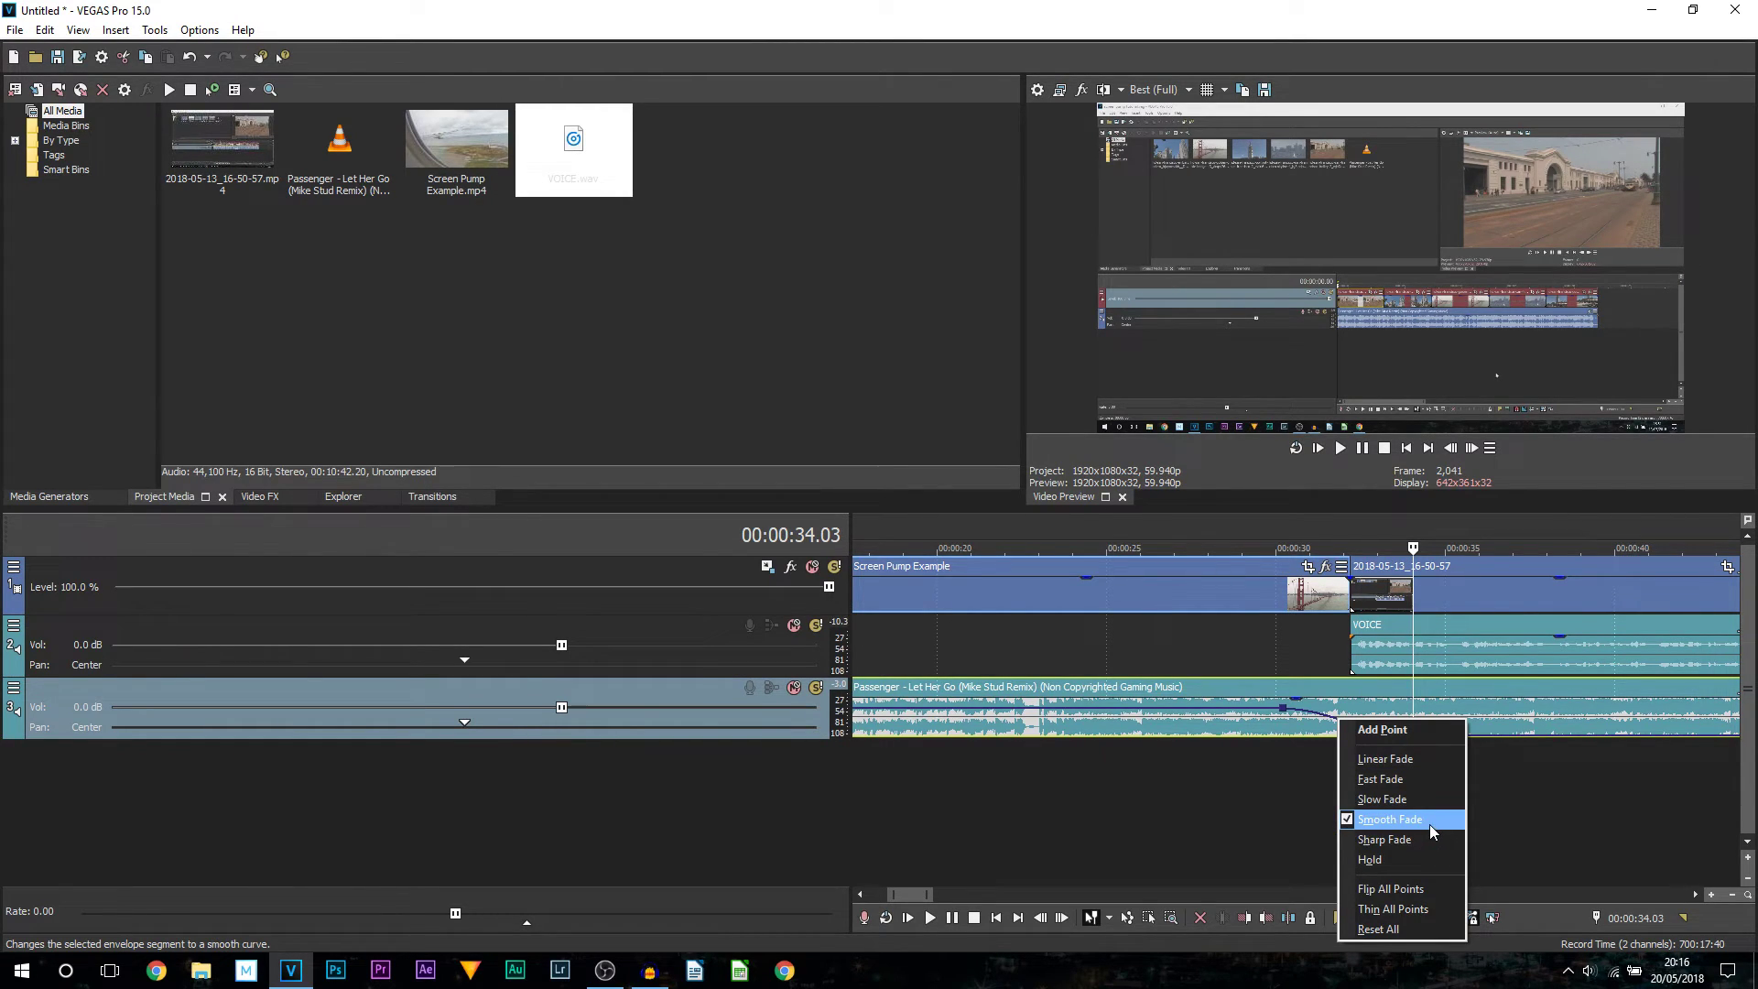
Make the volume dip a Smooth Fade and play it back from 00:00:28.34.
click(1268, 824)
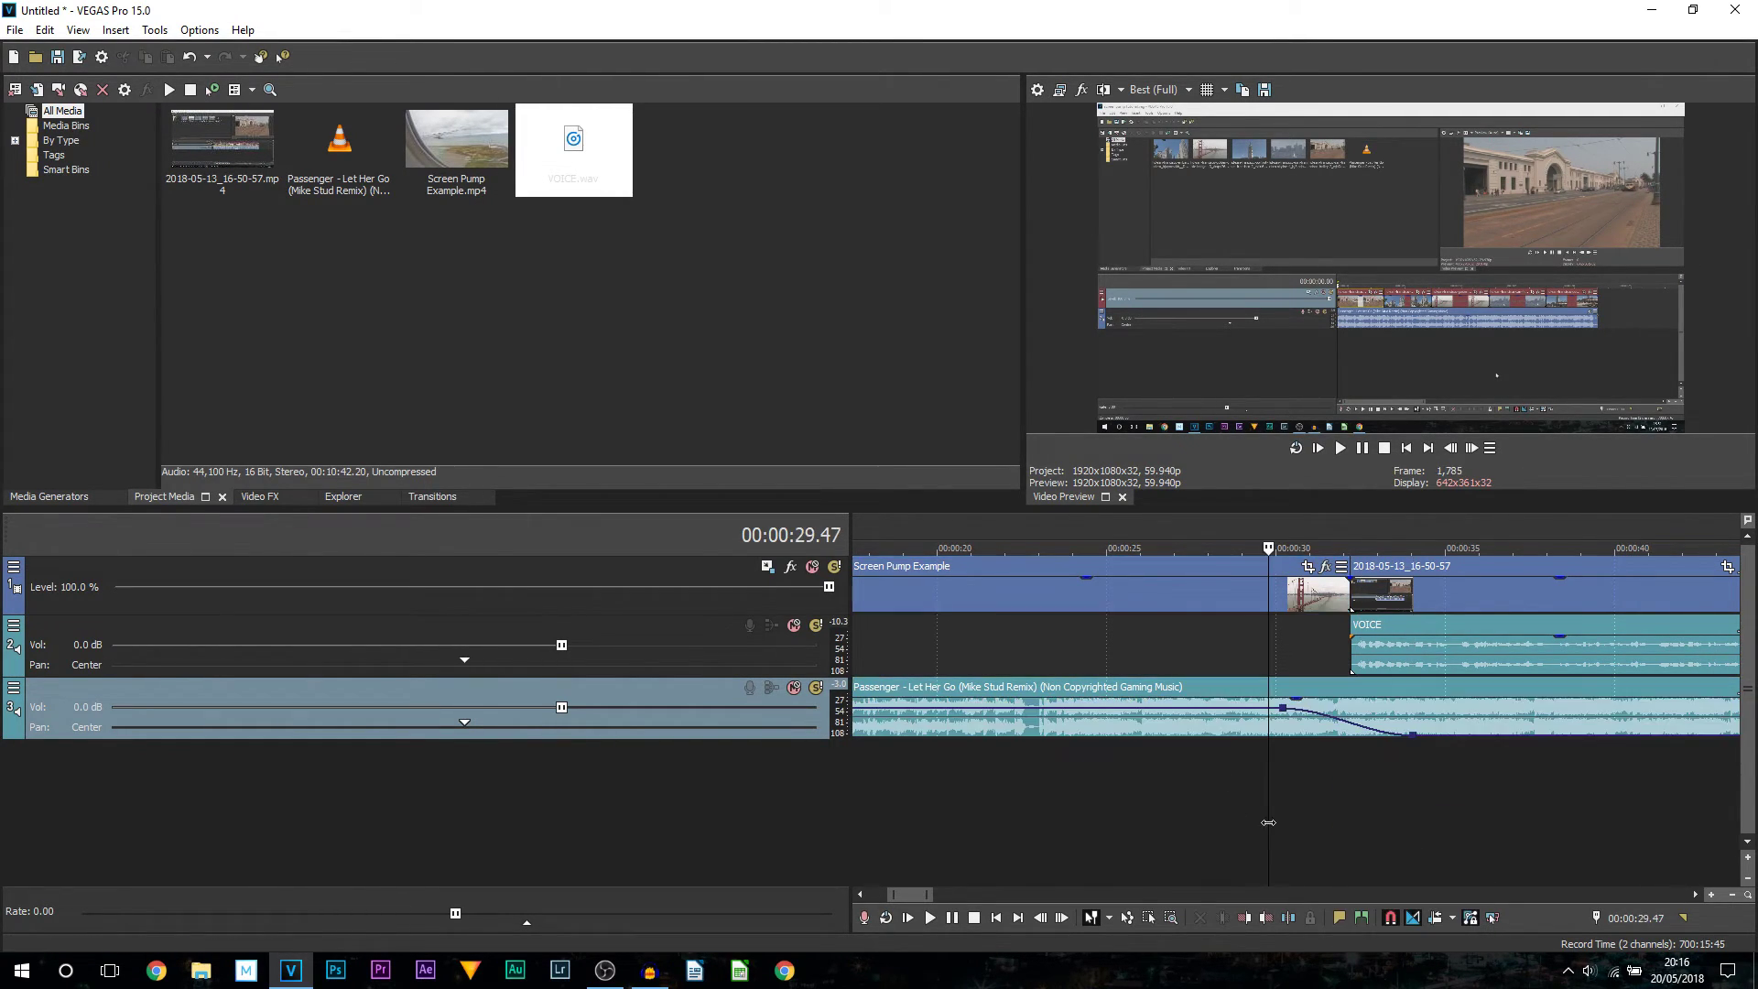
drag(1271, 821, 1227, 818)
scroll(1227, 818, down, 2)
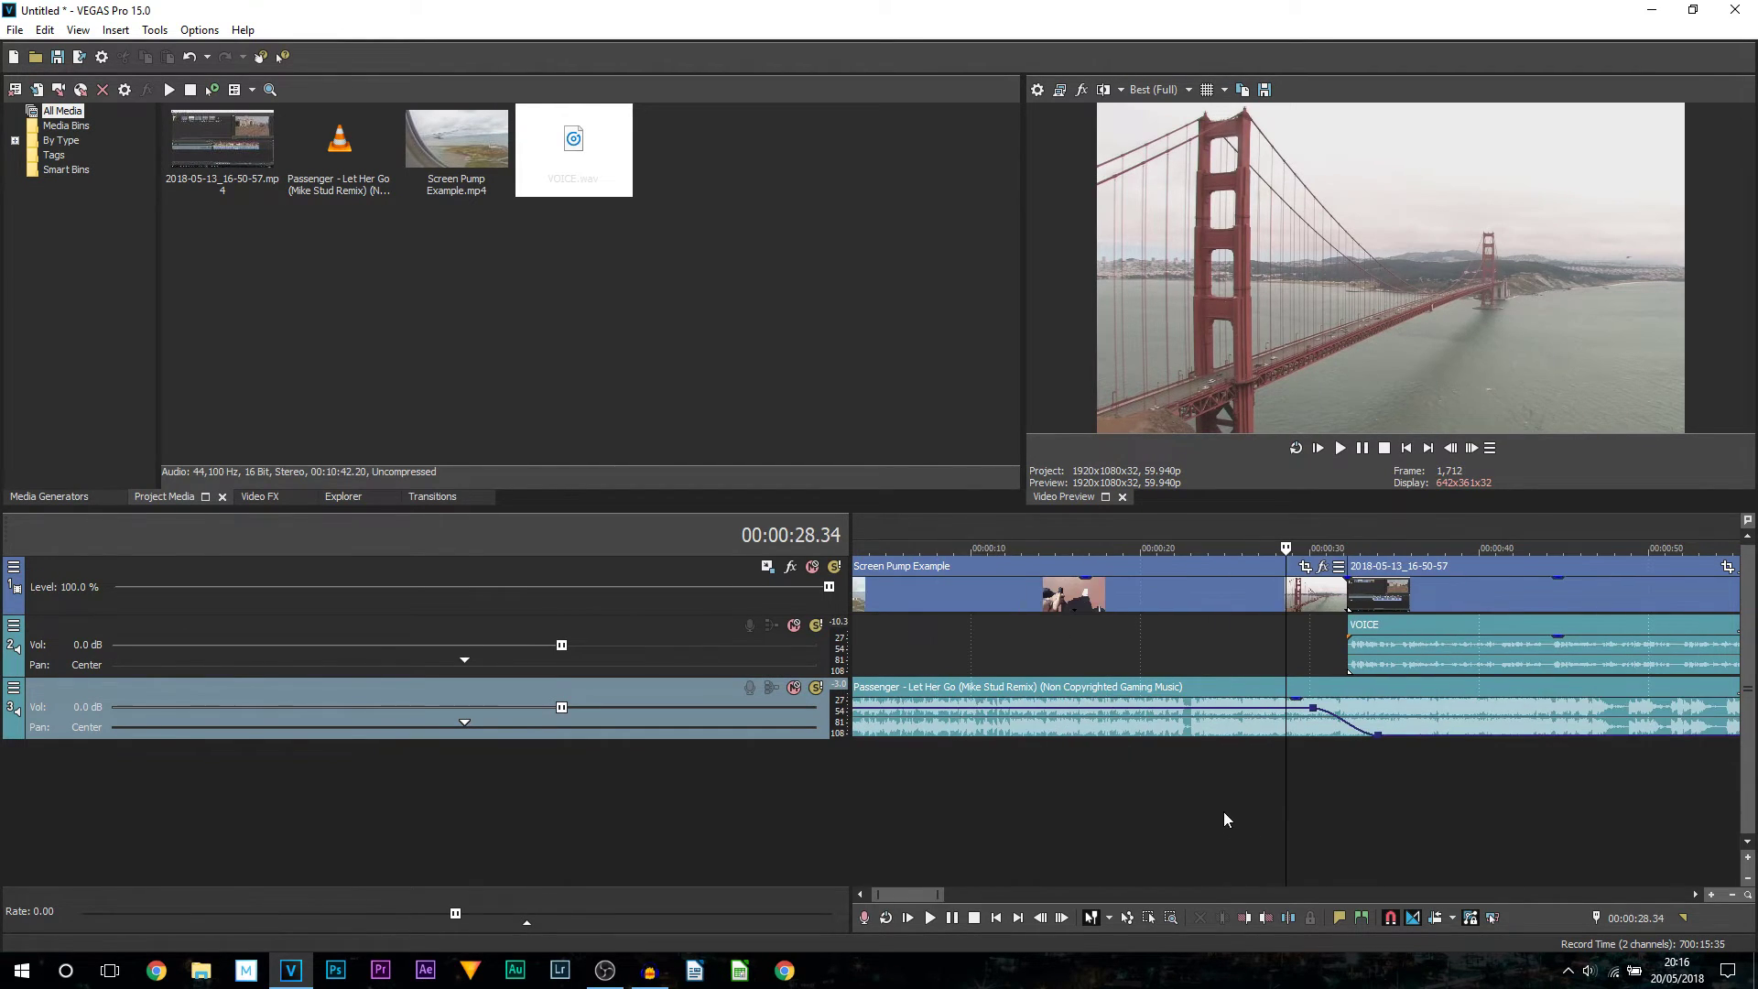
click(1369, 452)
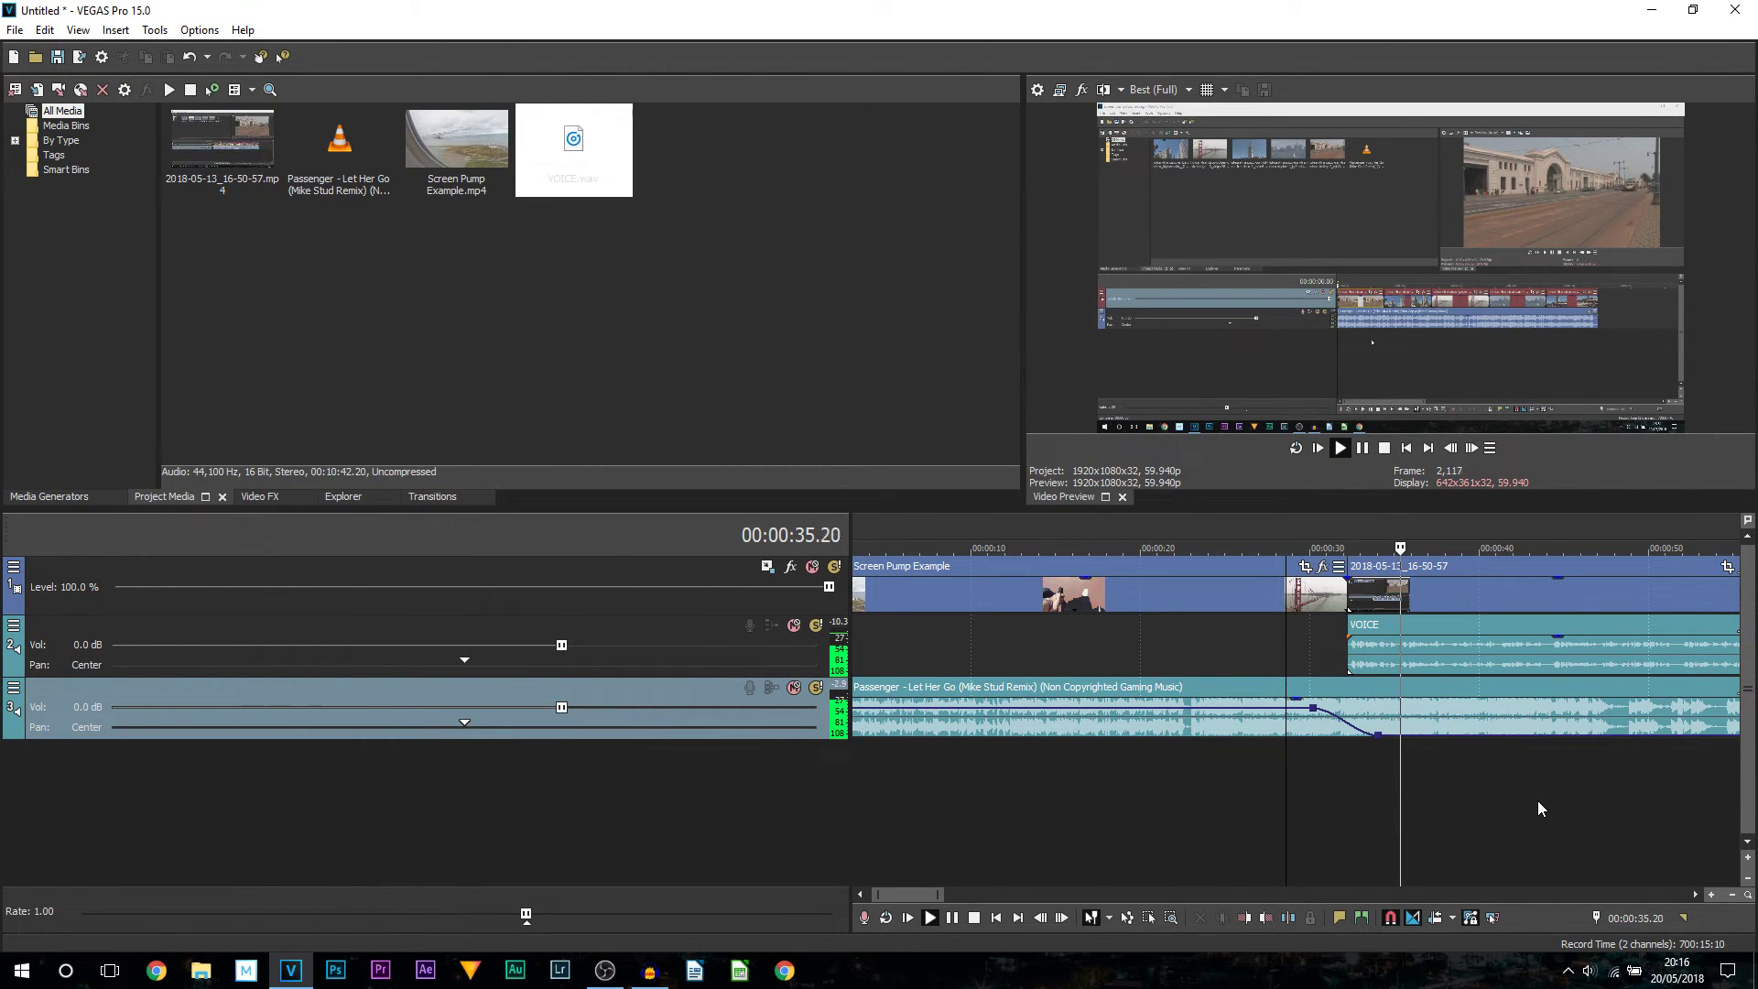
click(1363, 448)
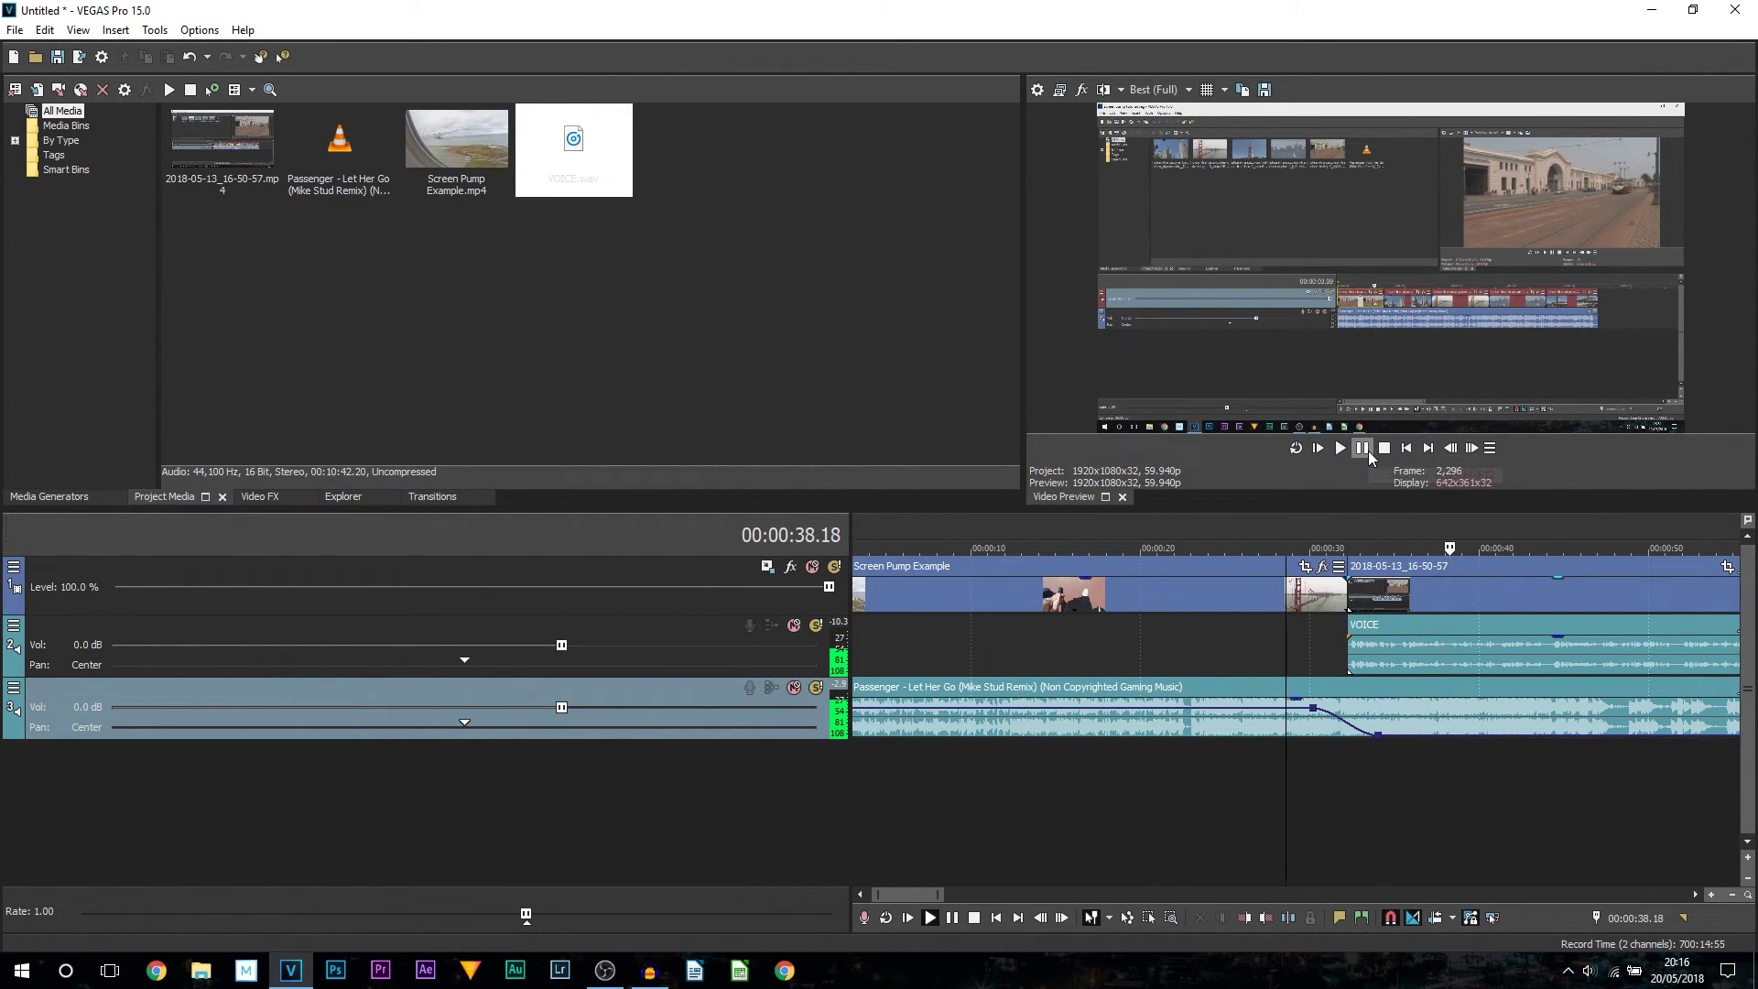
Scrub through the fade from about 00:00:30 to 00:00:33 to check the dip.
click(1311, 798)
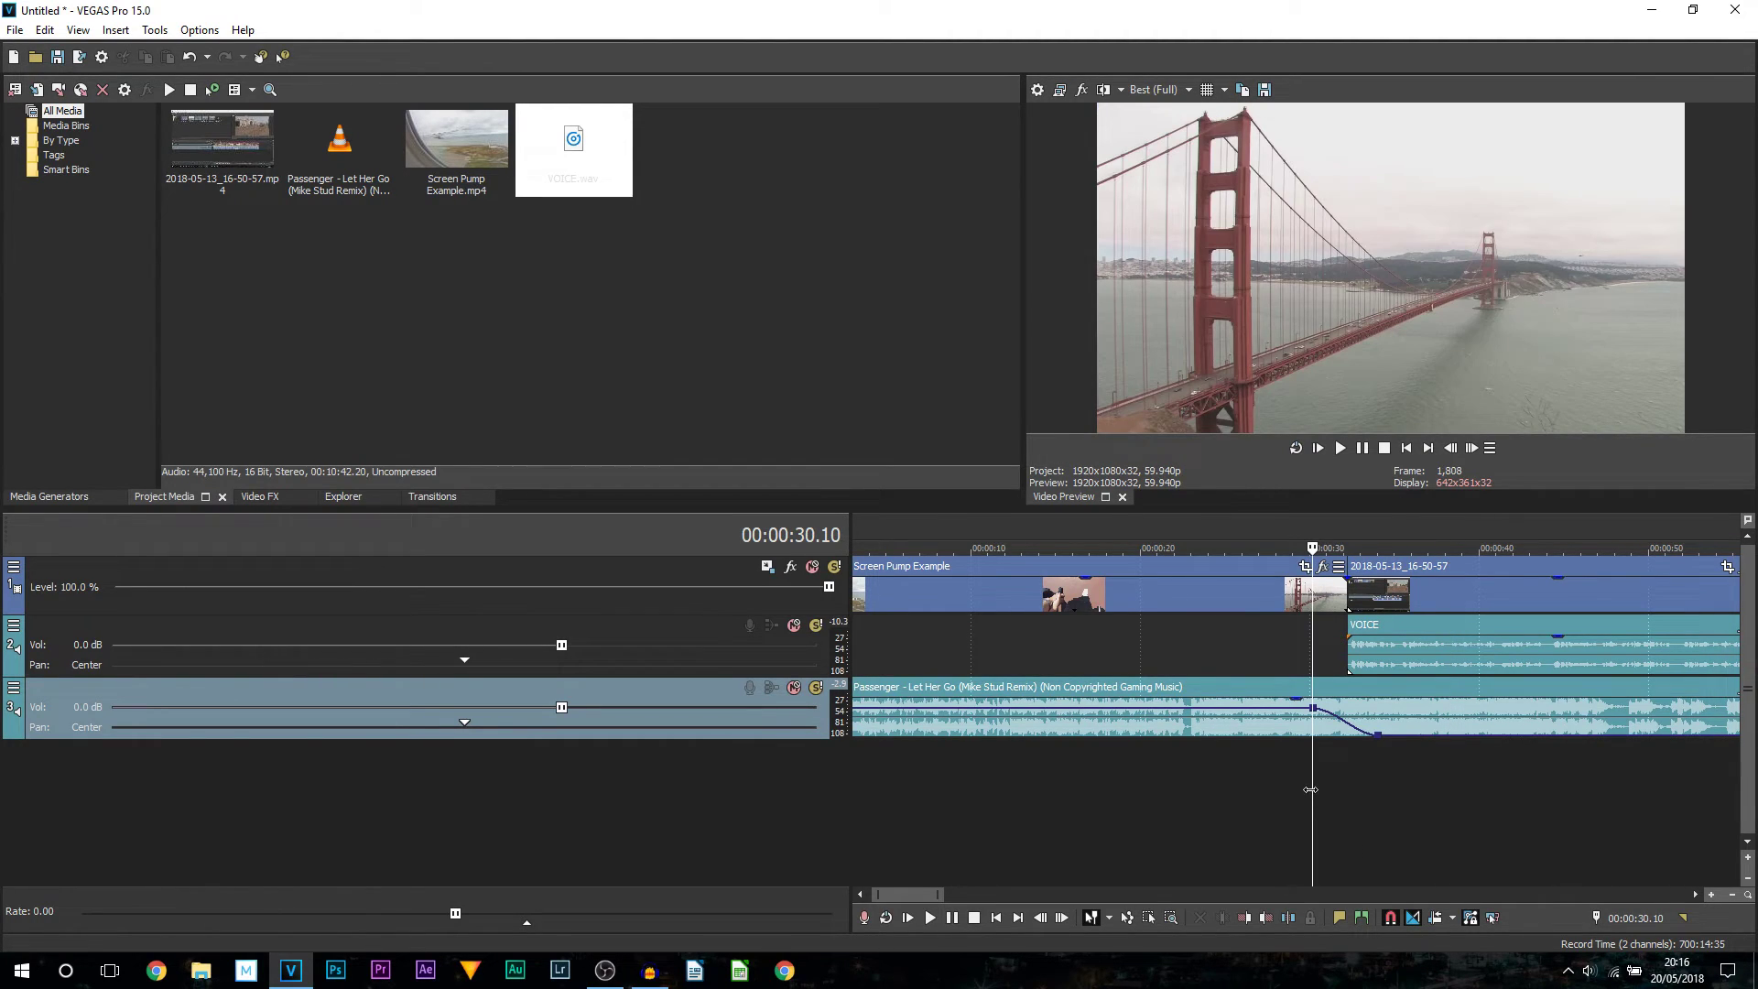
drag(1318, 791, 1375, 749)
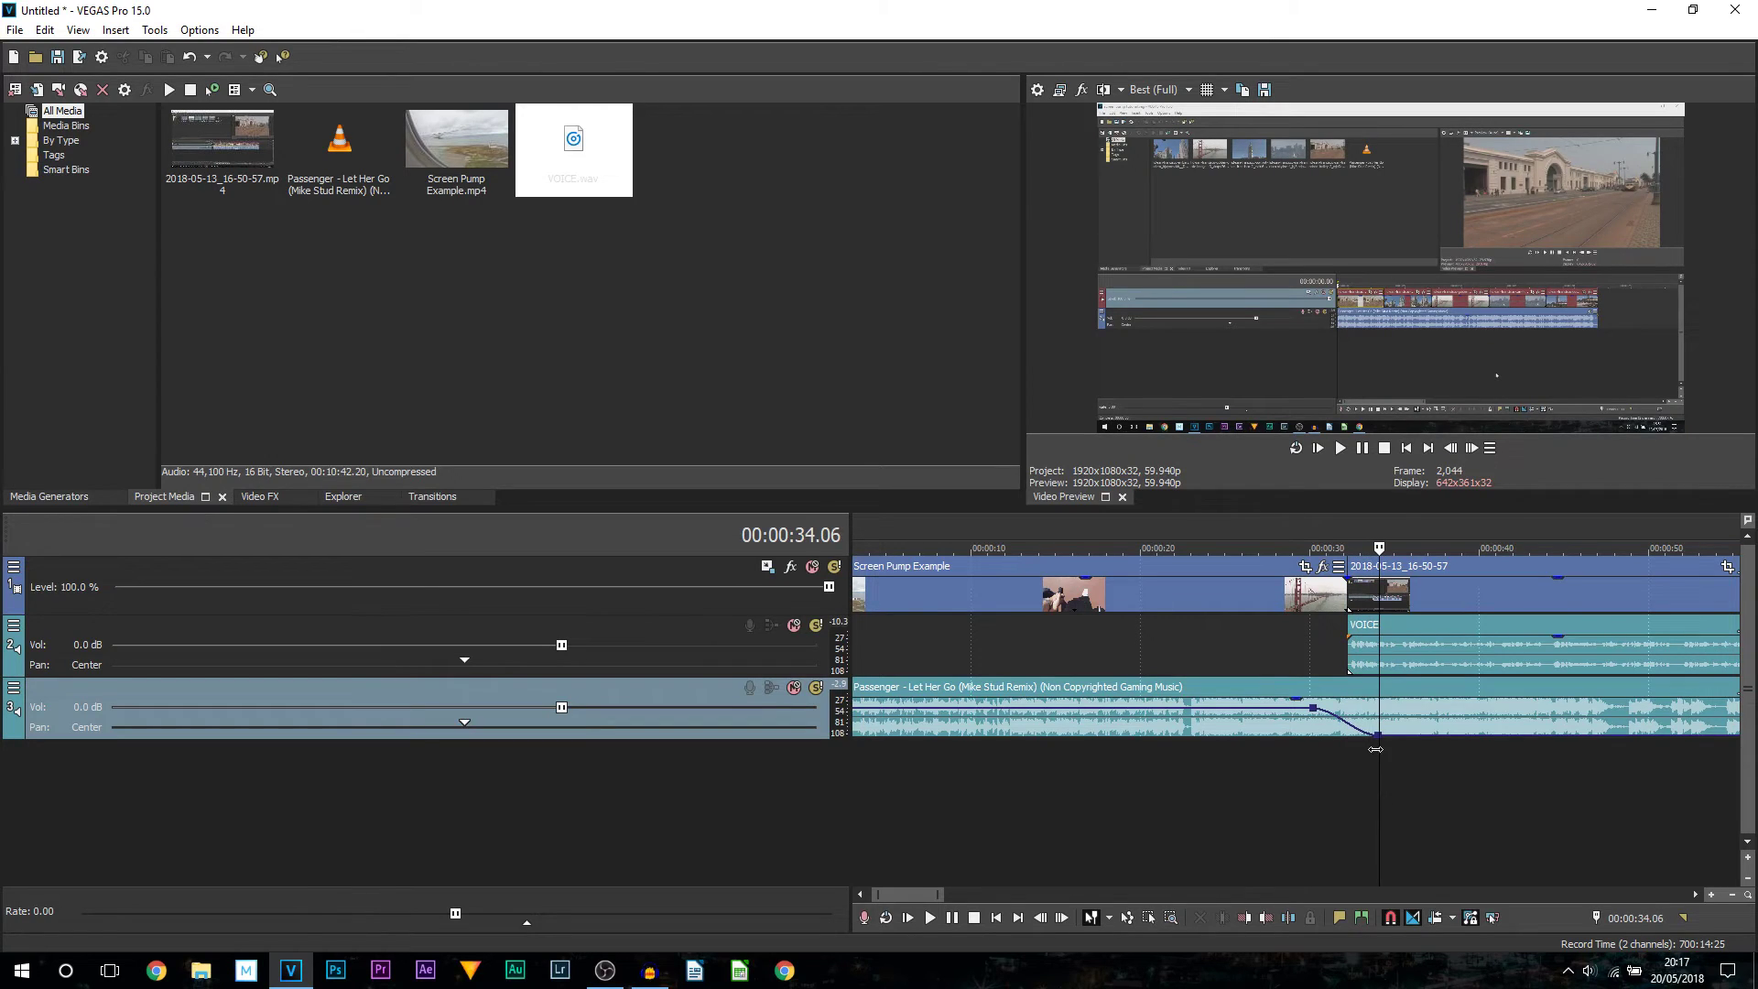
click(1363, 650)
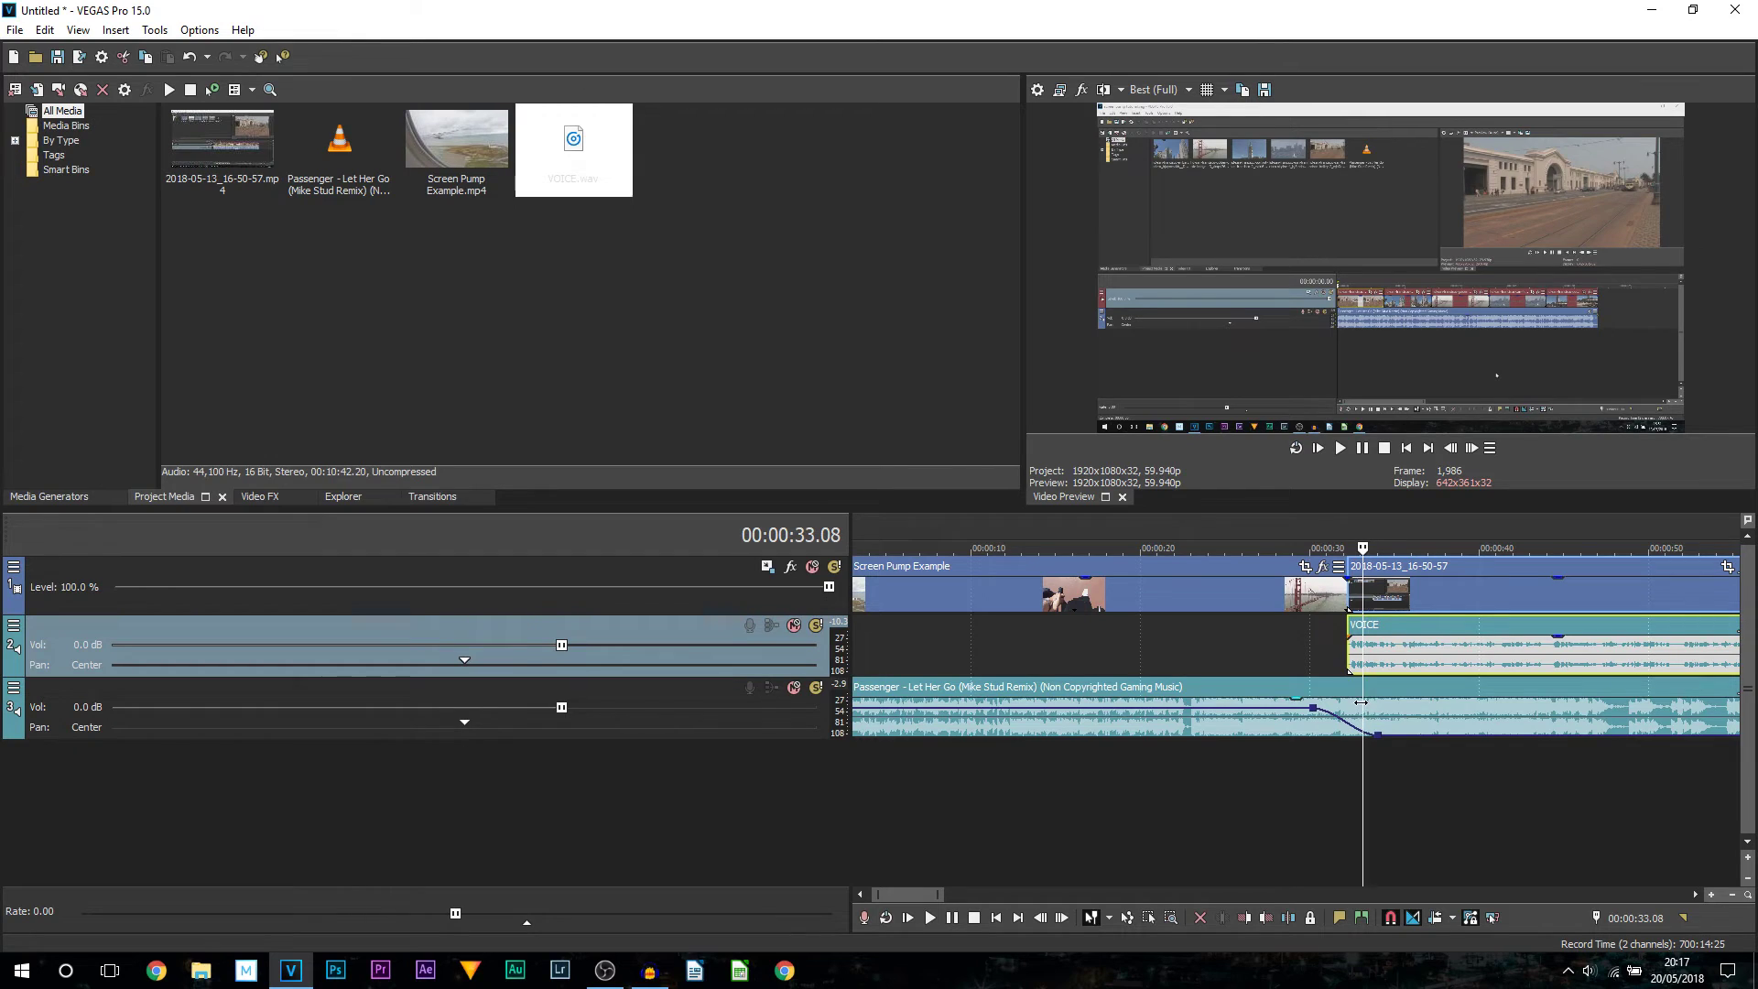
key(Left)
key(Left)
key(Left)
key(Left)
key(Left)
key(Left)
key(Left)
key(Left)
key(Left)
key(Left)
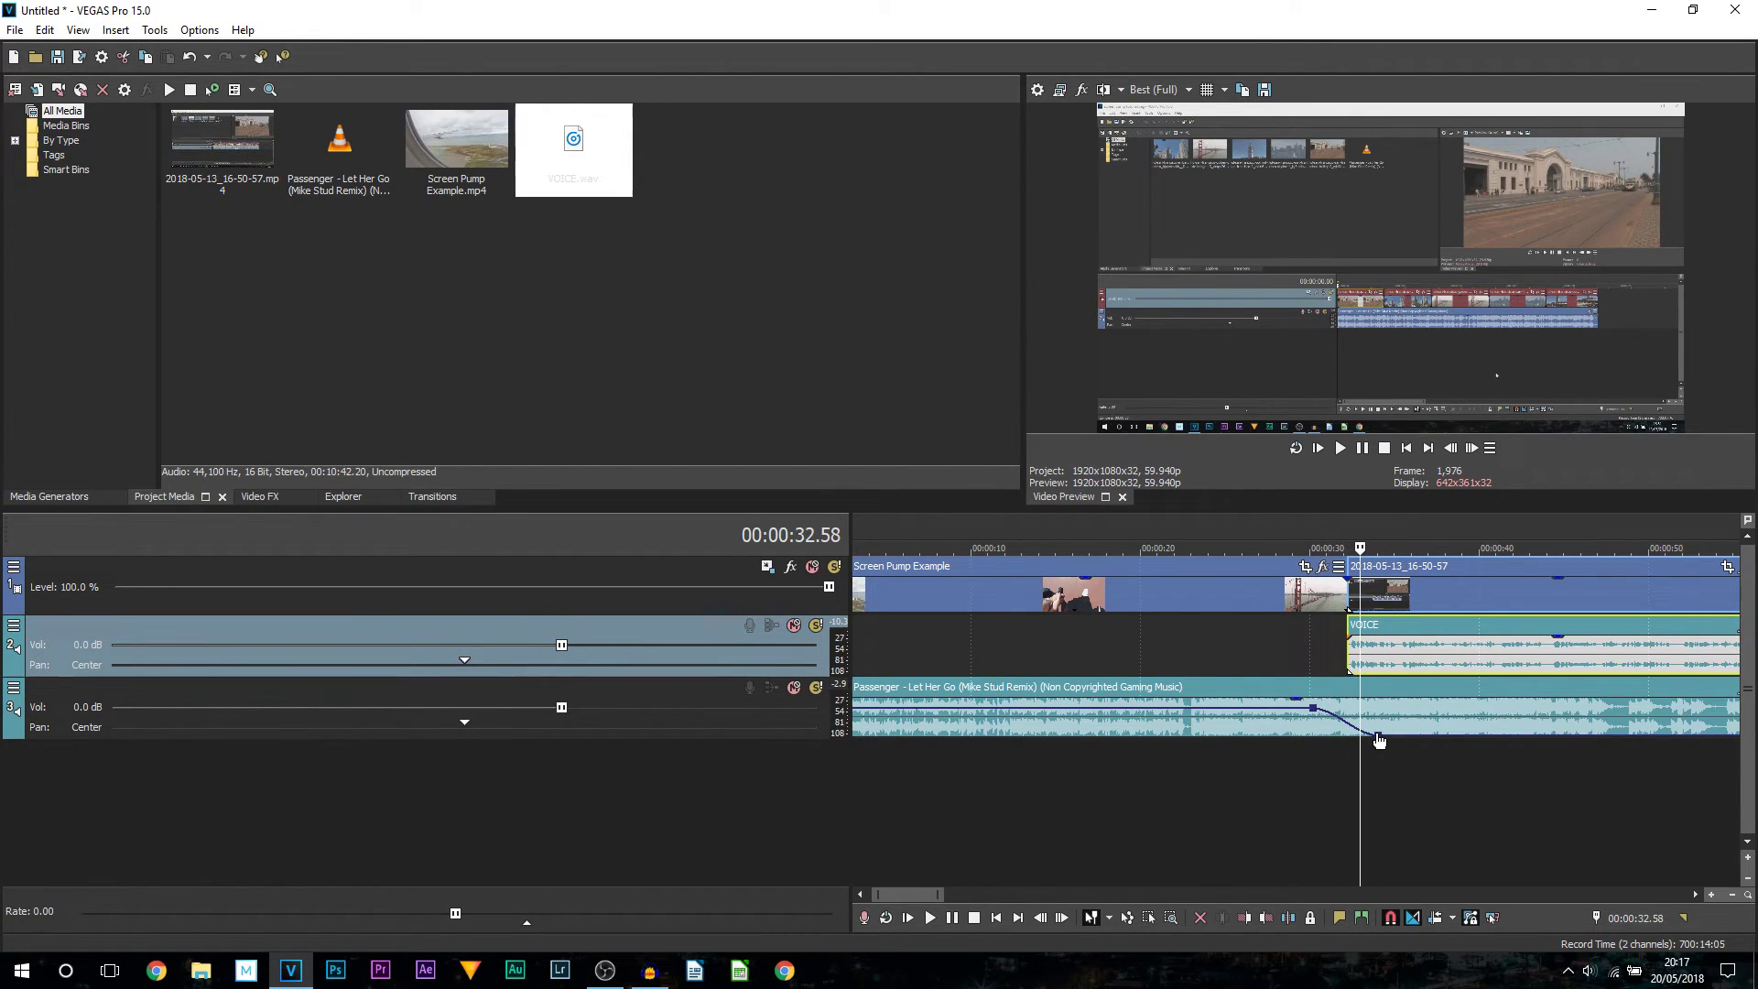
Set the music envelope's low point at 00:00:34.03 to -22 dB.
click(1377, 753)
scroll(1377, 752, up, 3)
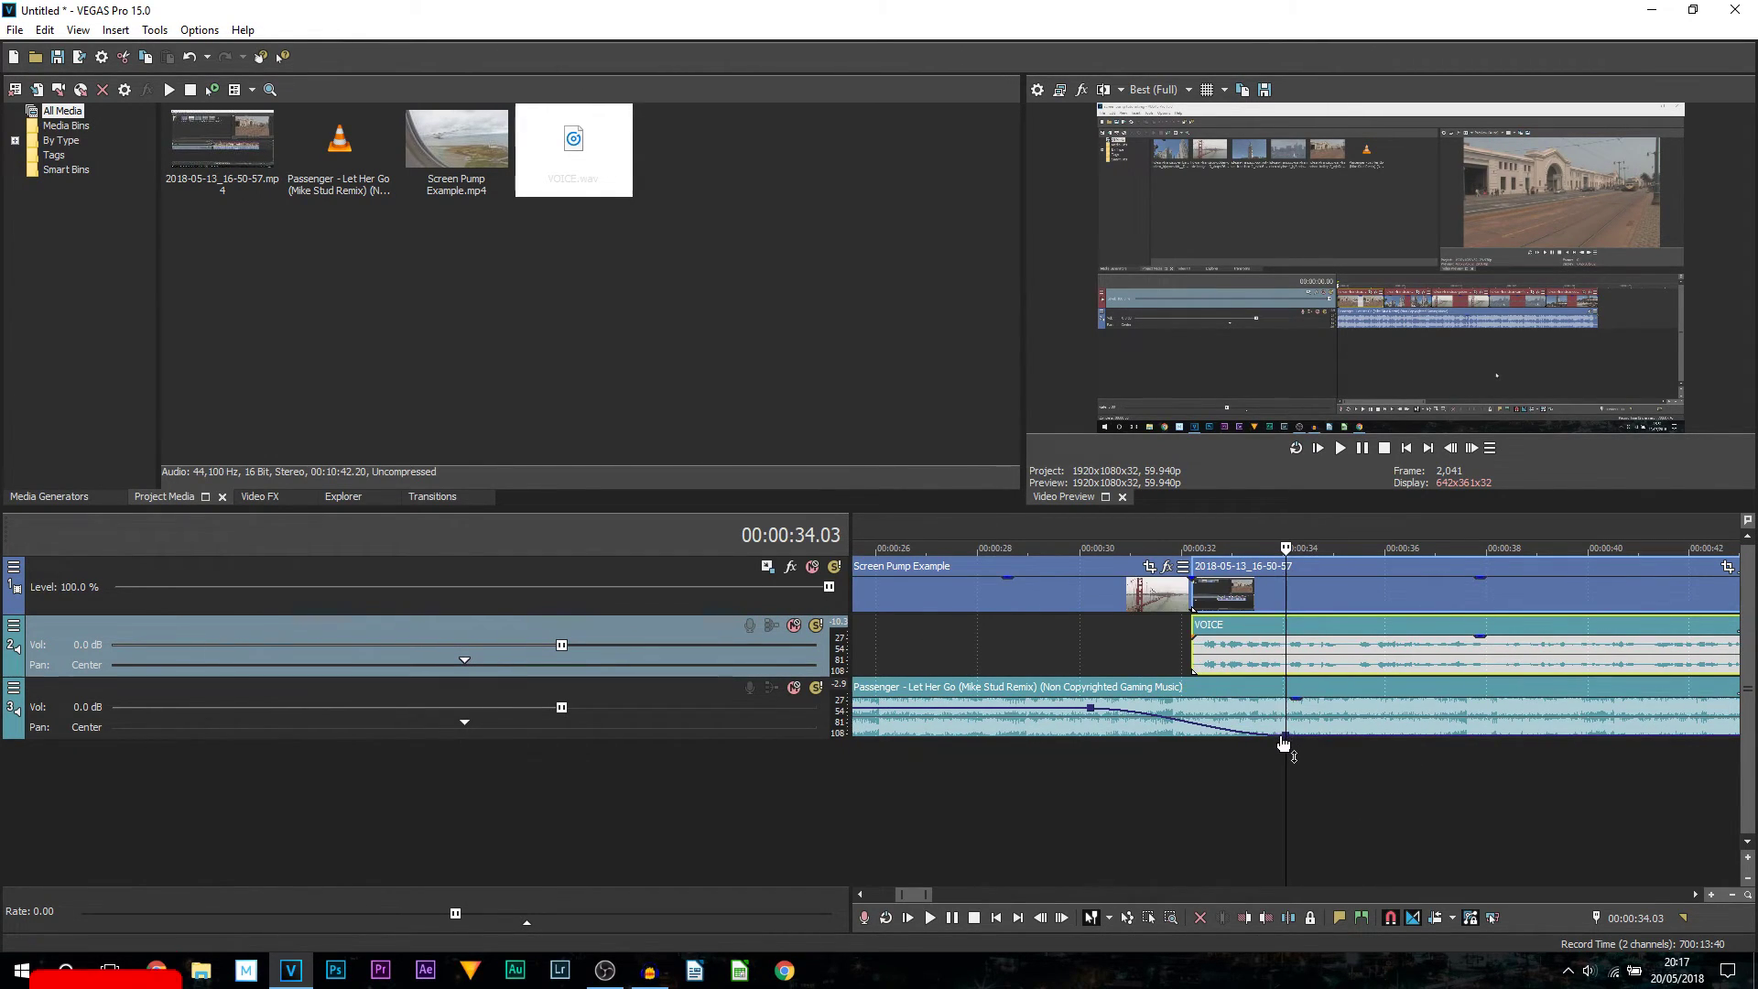
mouse_move(1286, 740)
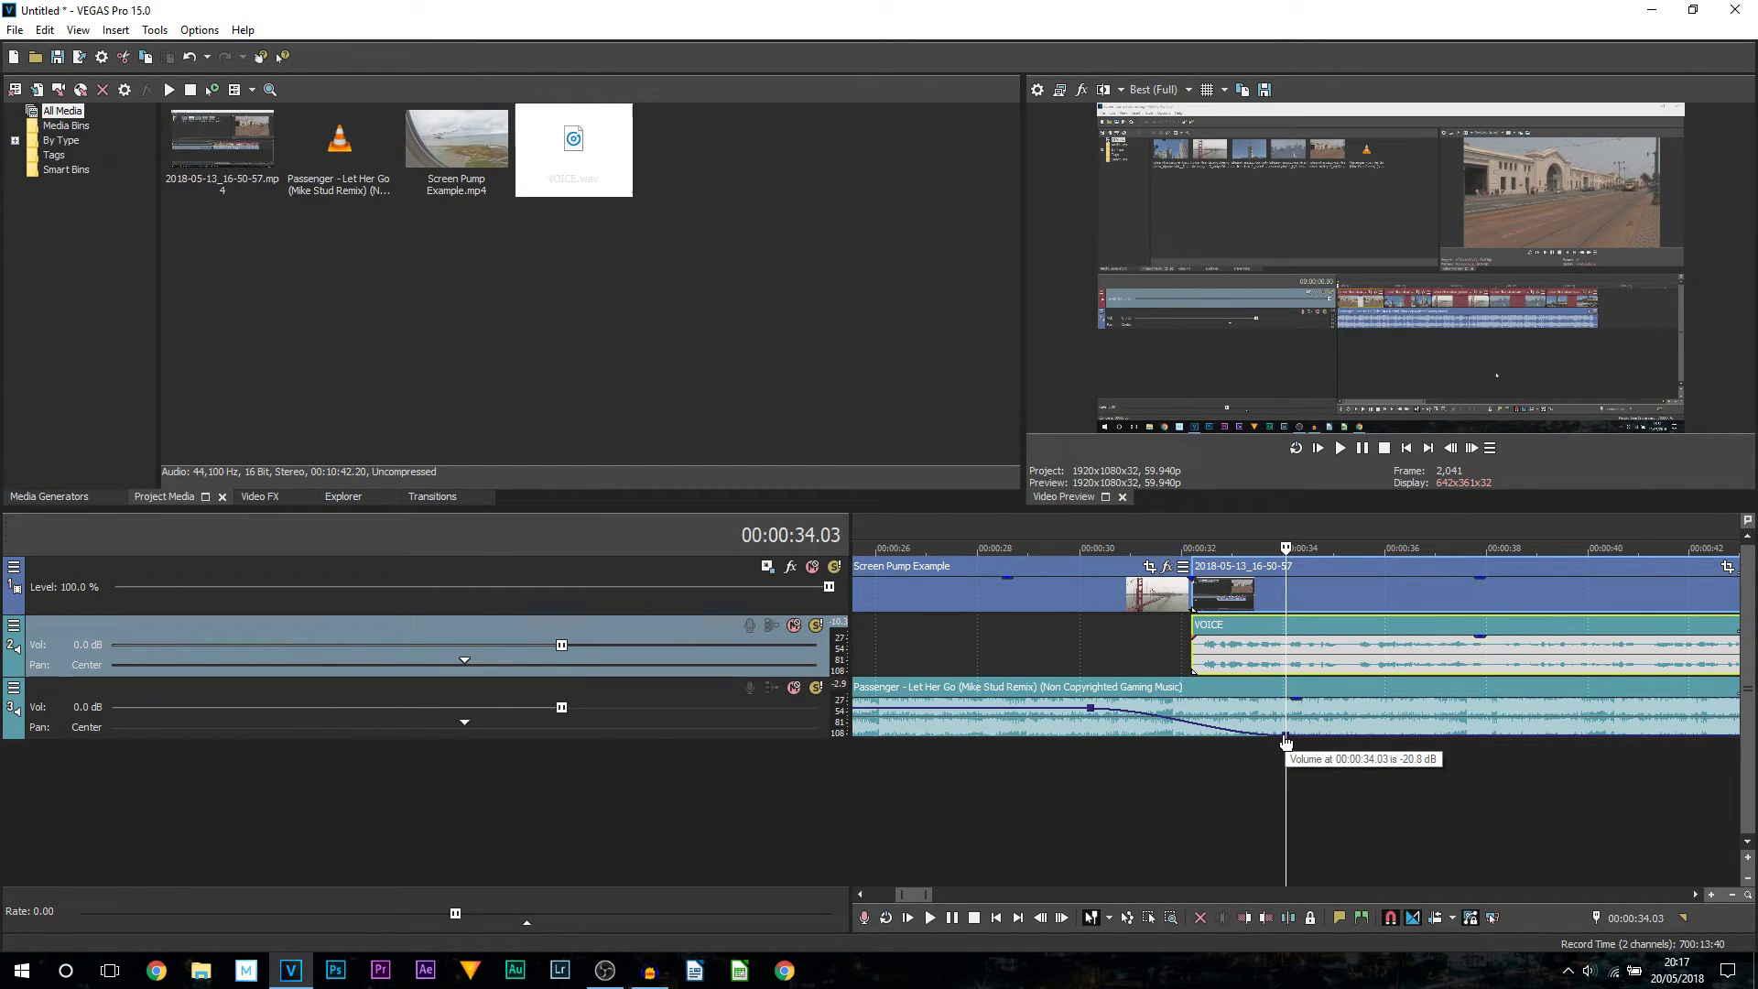
right_click(1286, 742)
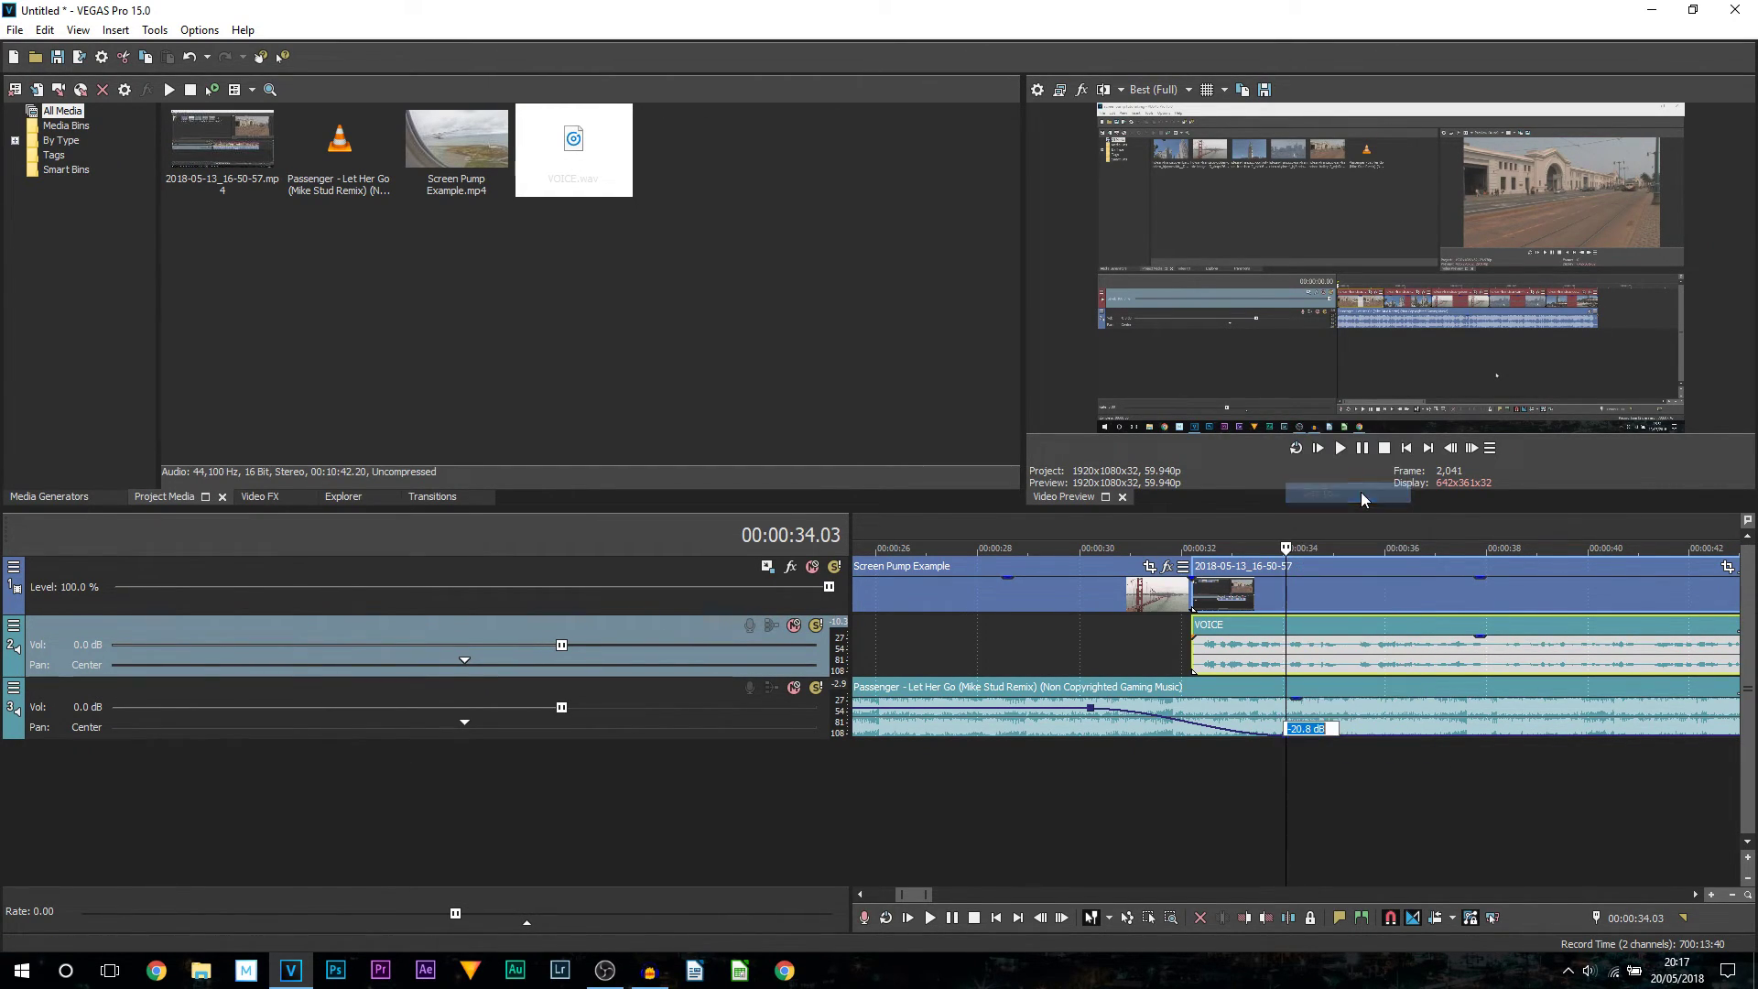
text(-22)
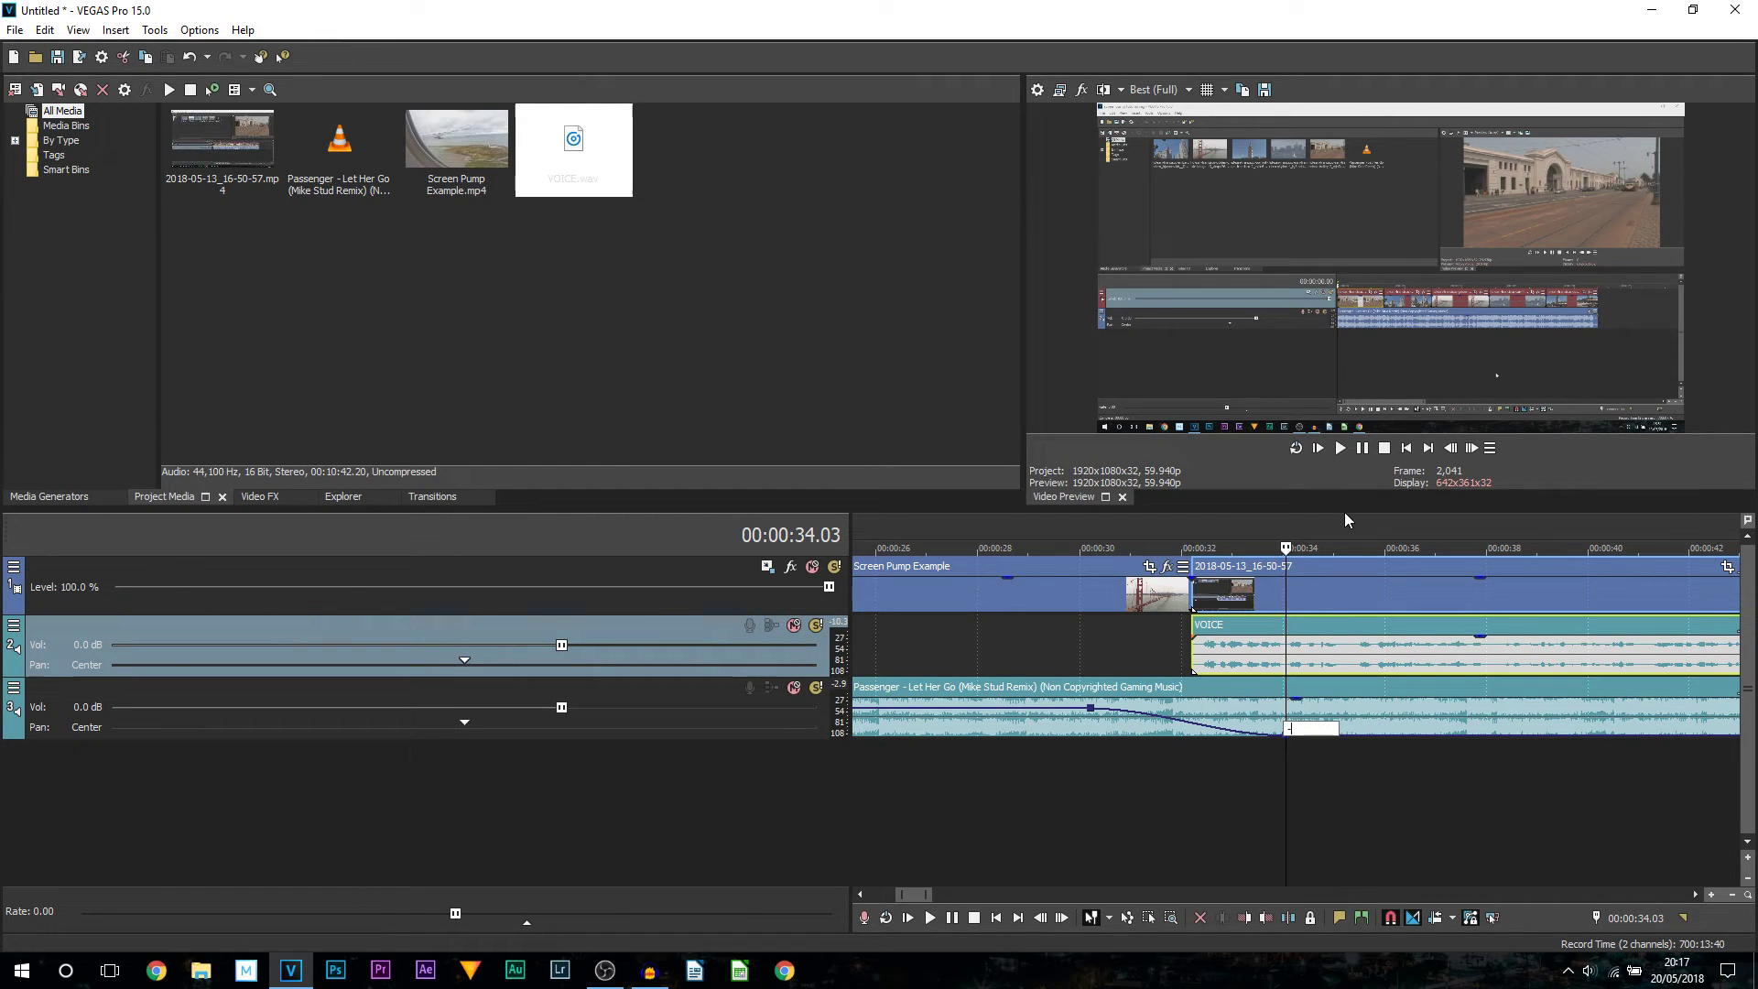
Play back from 00:00:31.25 to hear the music fading under the voice.
click(1152, 797)
key(space)
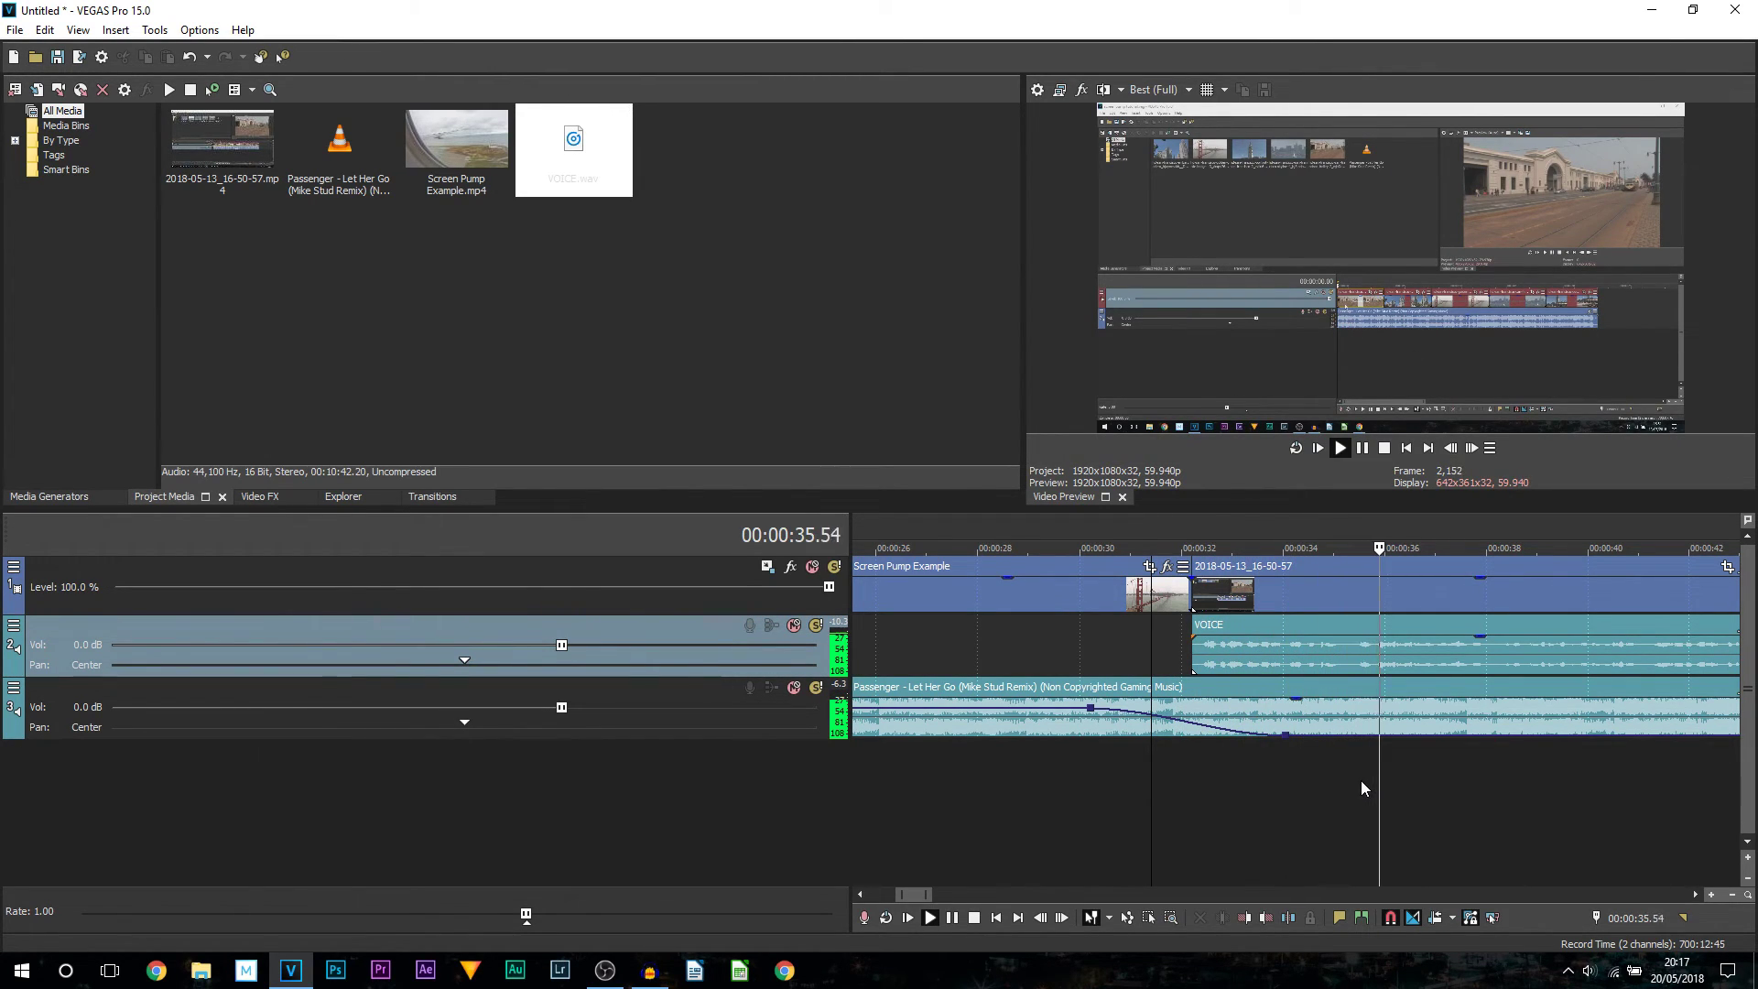
key(space)
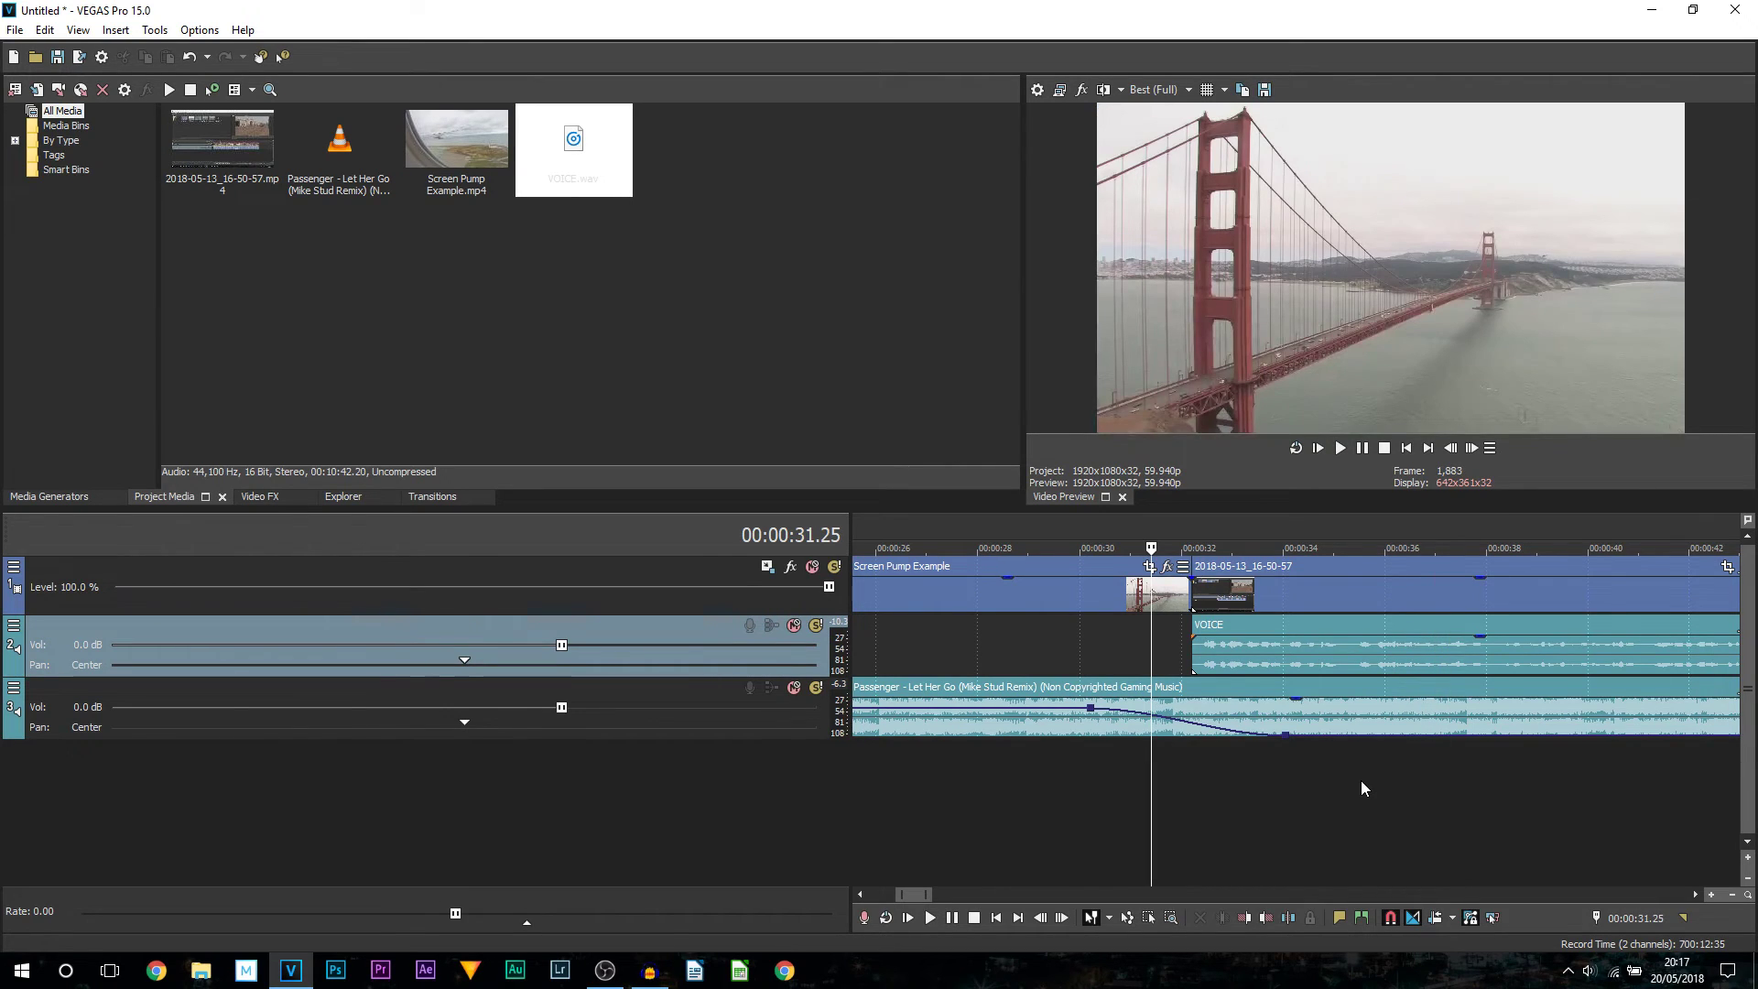
scroll(1162, 816, down, 4)
scroll(1196, 793, down, 3)
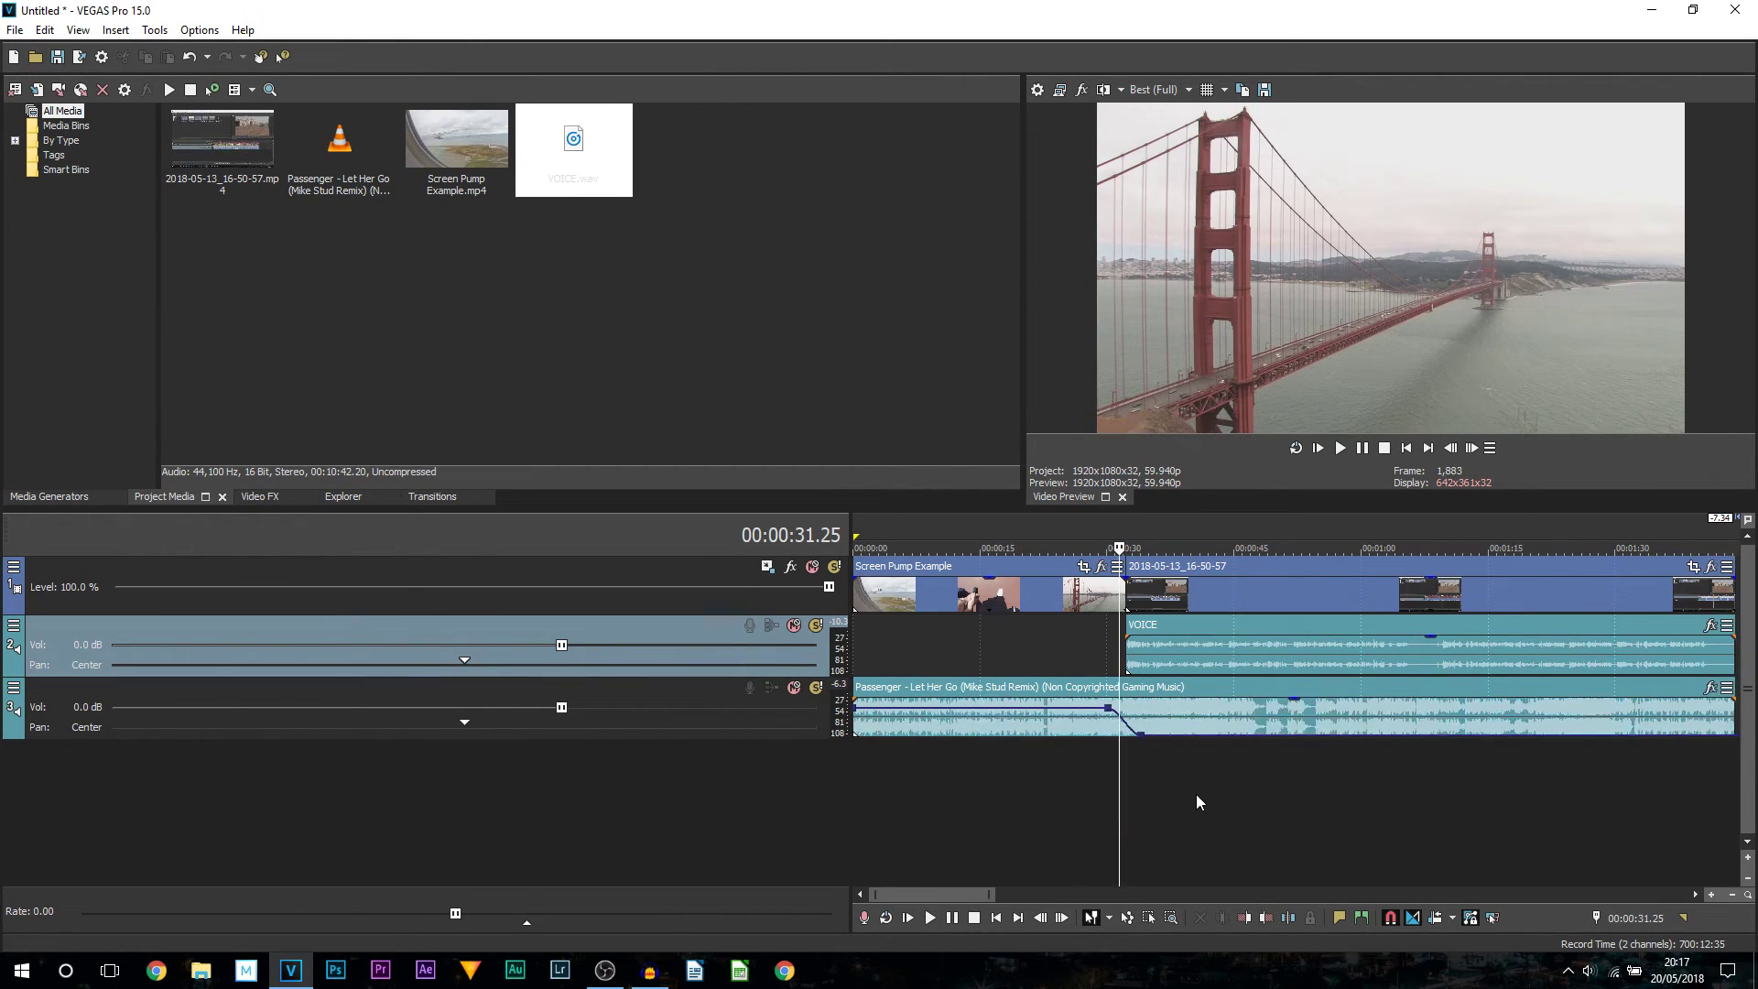
Position the playhead at the pause in the voice around 1:05.
click(1266, 712)
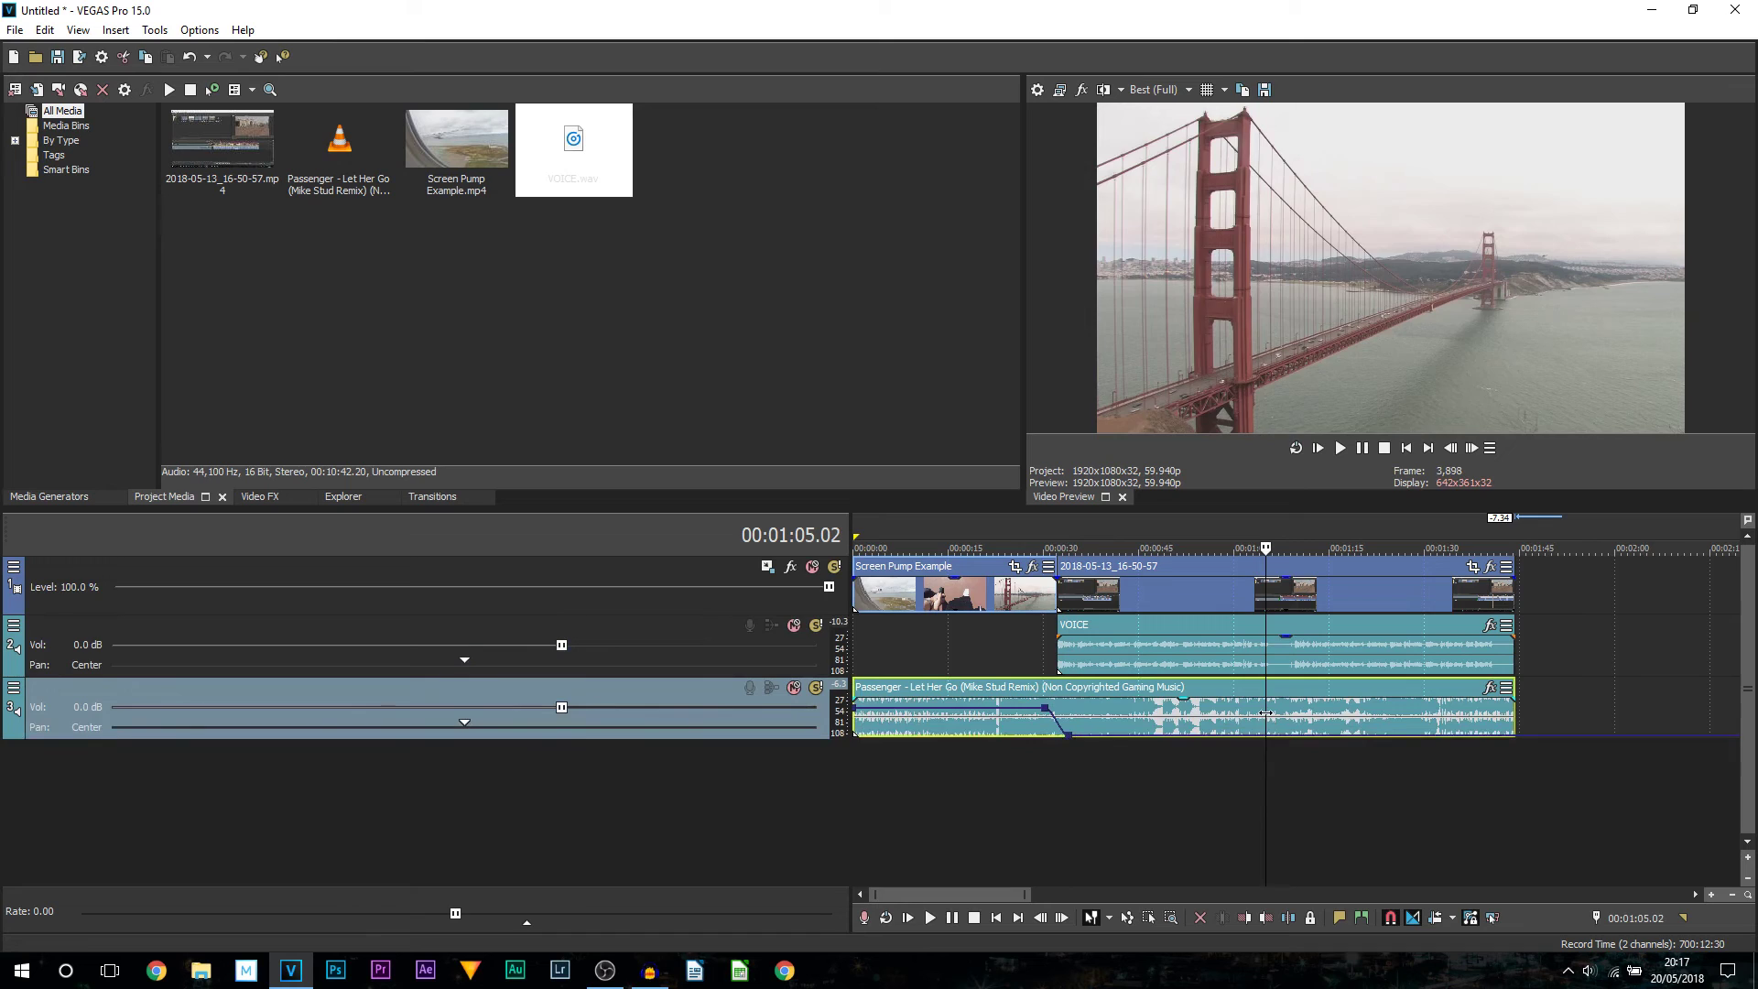
scroll(1266, 714, up, 3)
scroll(1291, 737, up, 3)
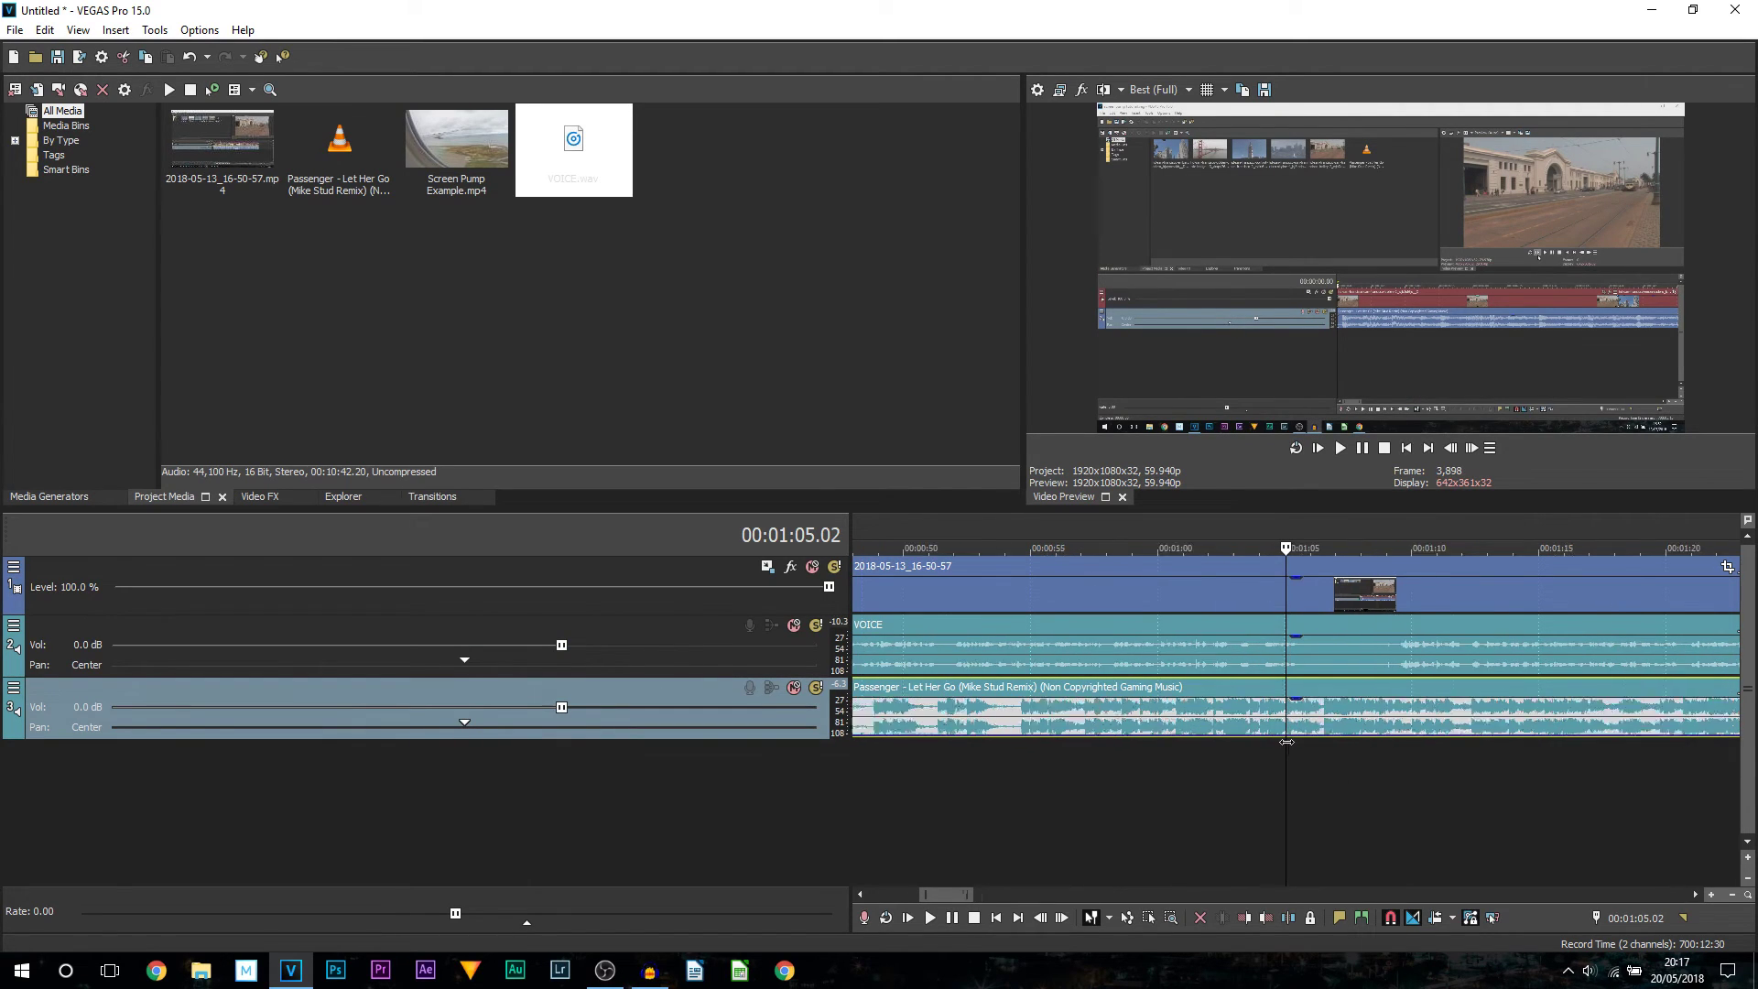
click(1304, 719)
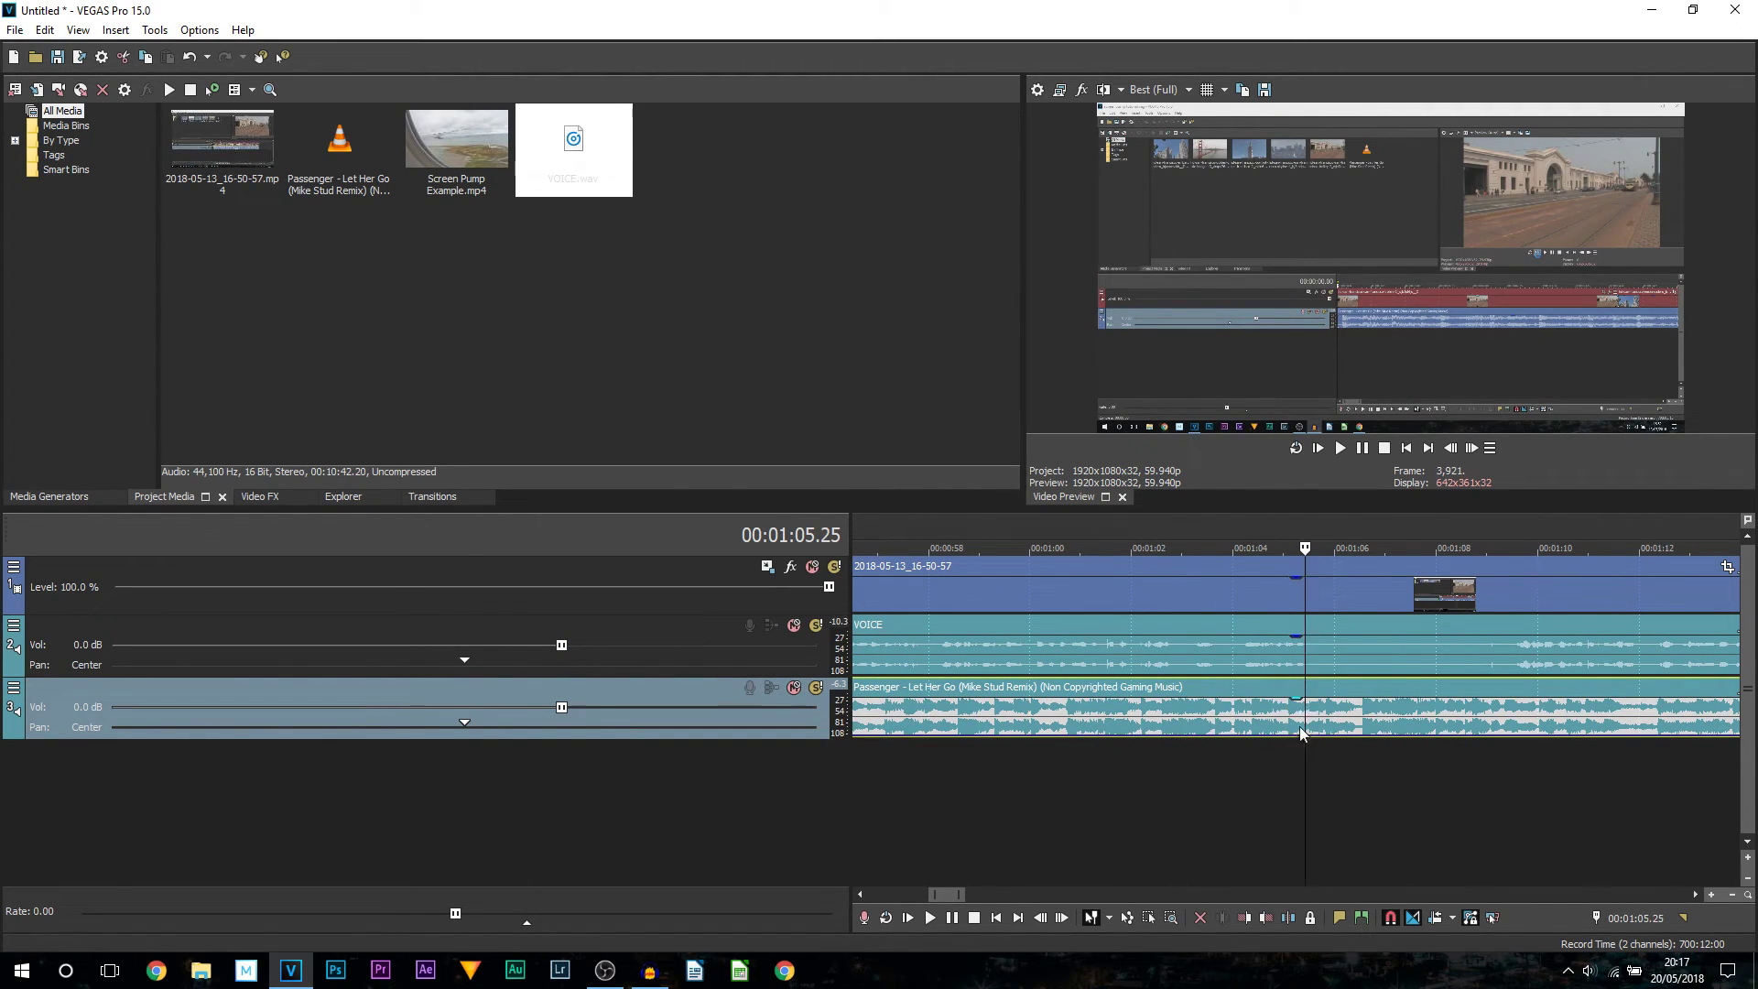
scroll(1264, 737, down, 1)
scroll(1271, 729, up, 1)
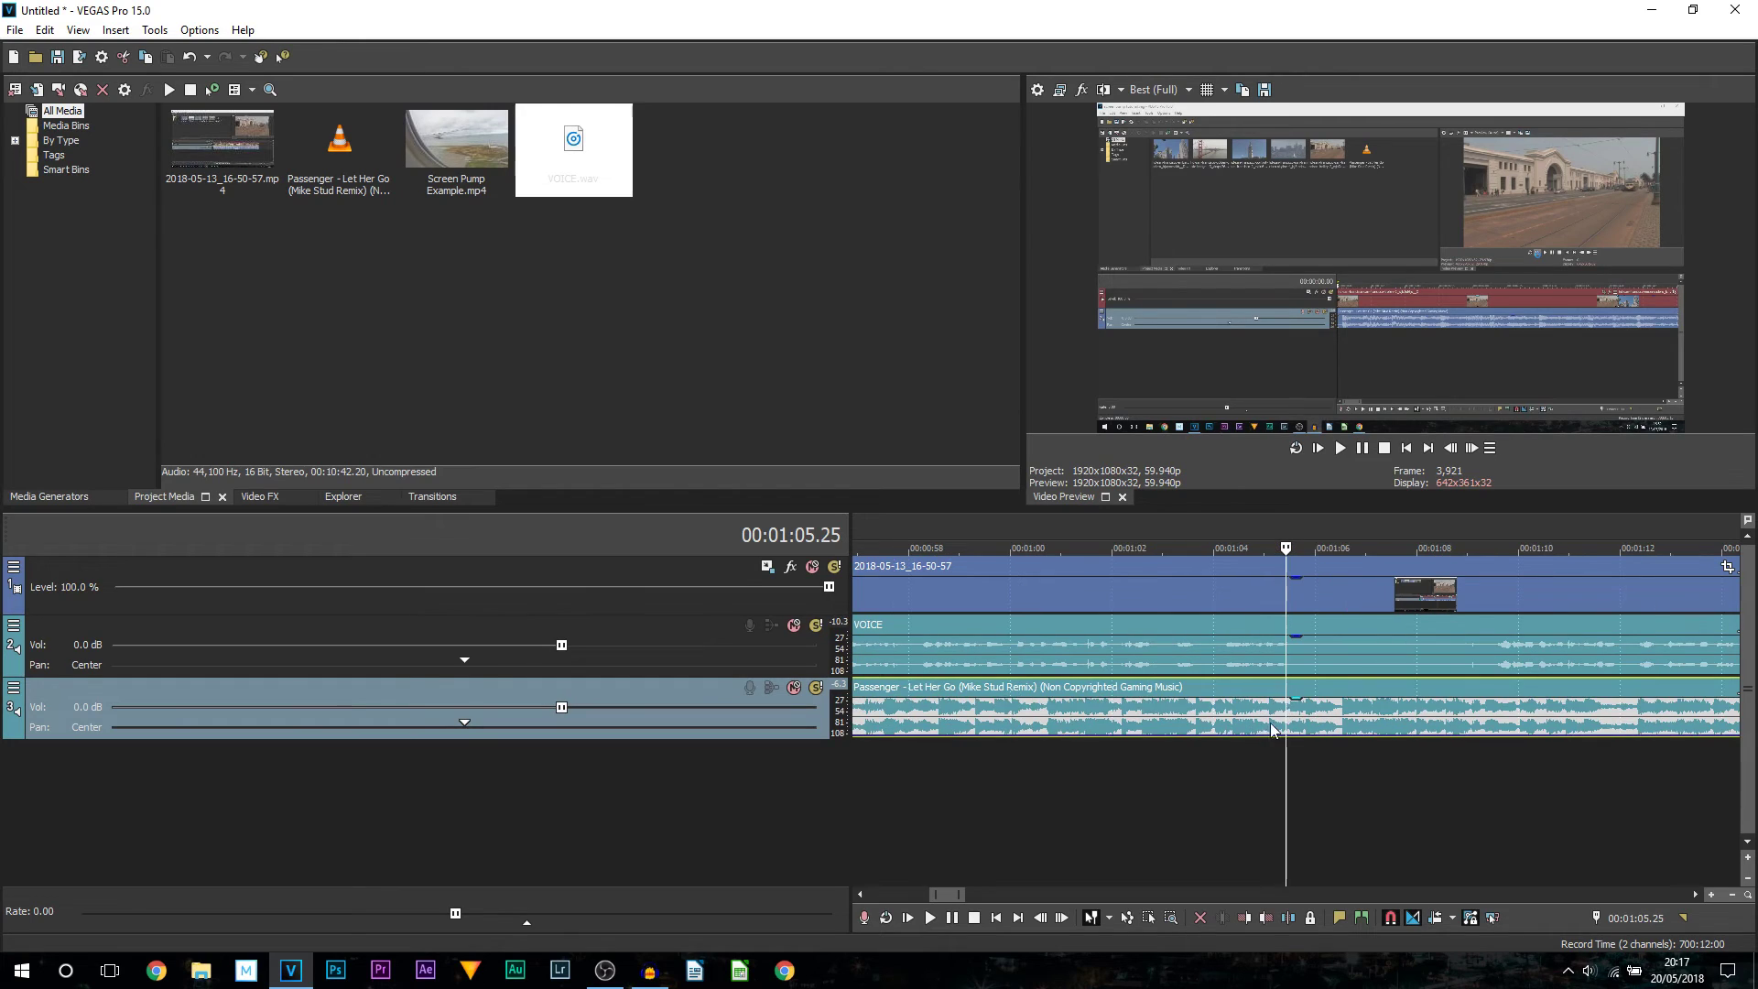
click(1300, 661)
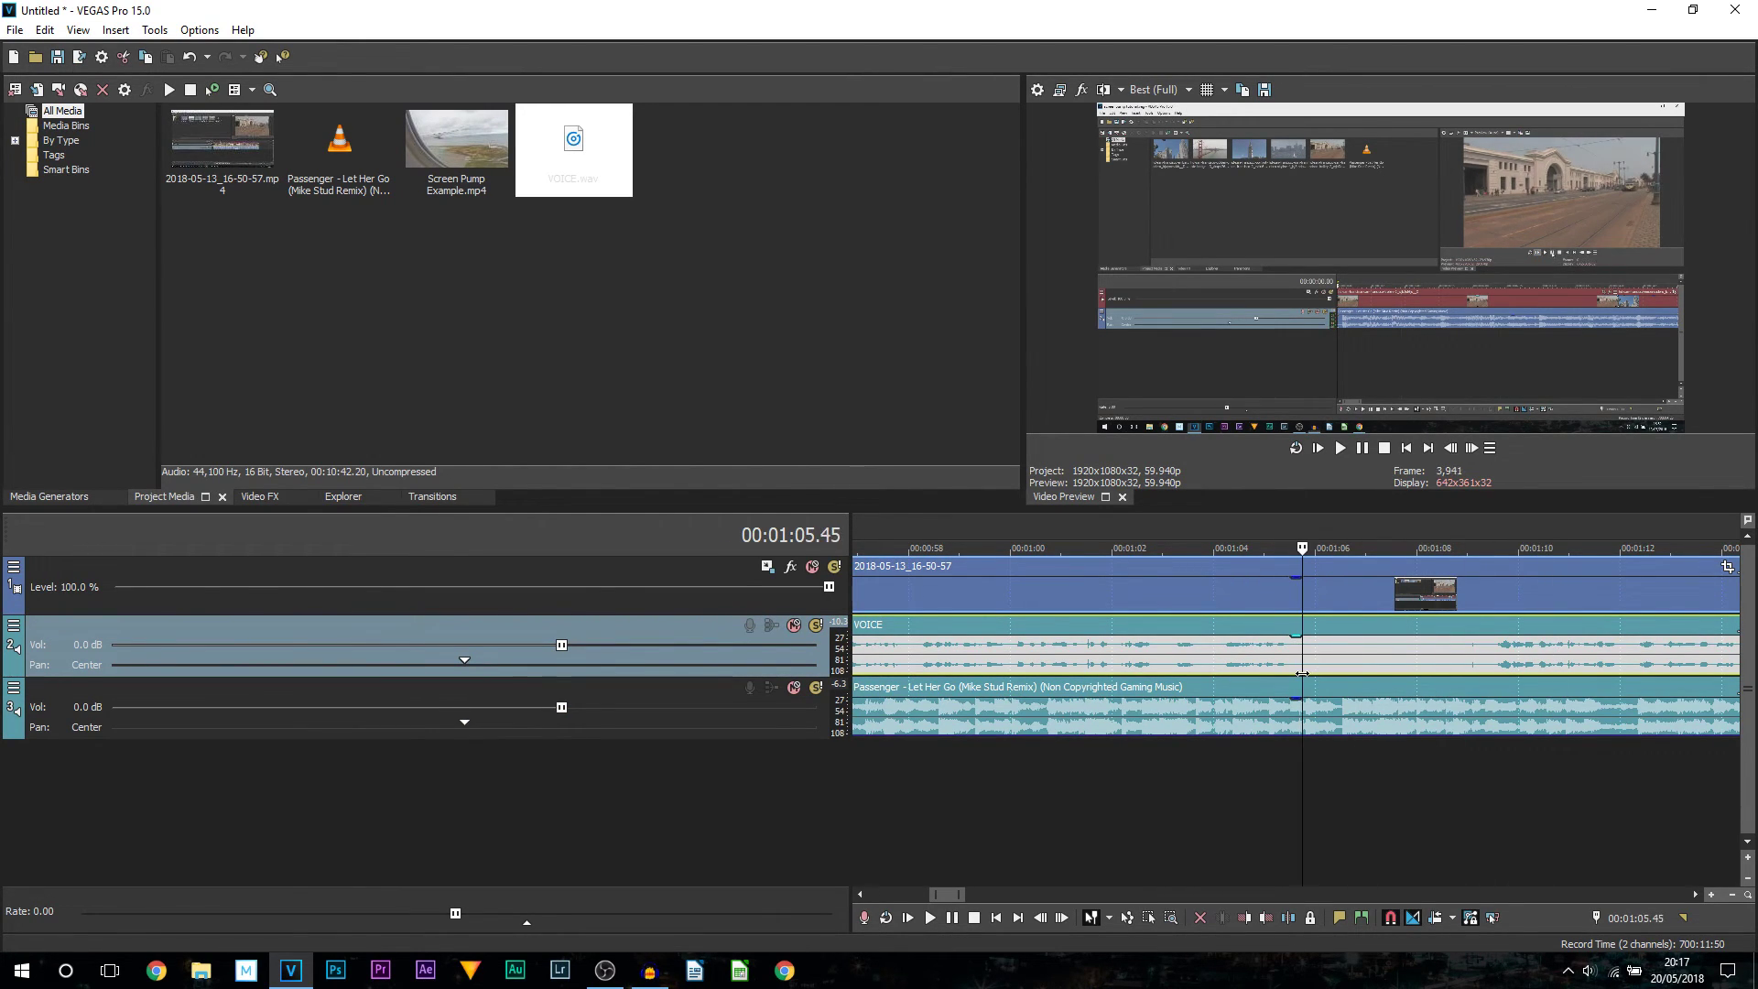
click(1291, 675)
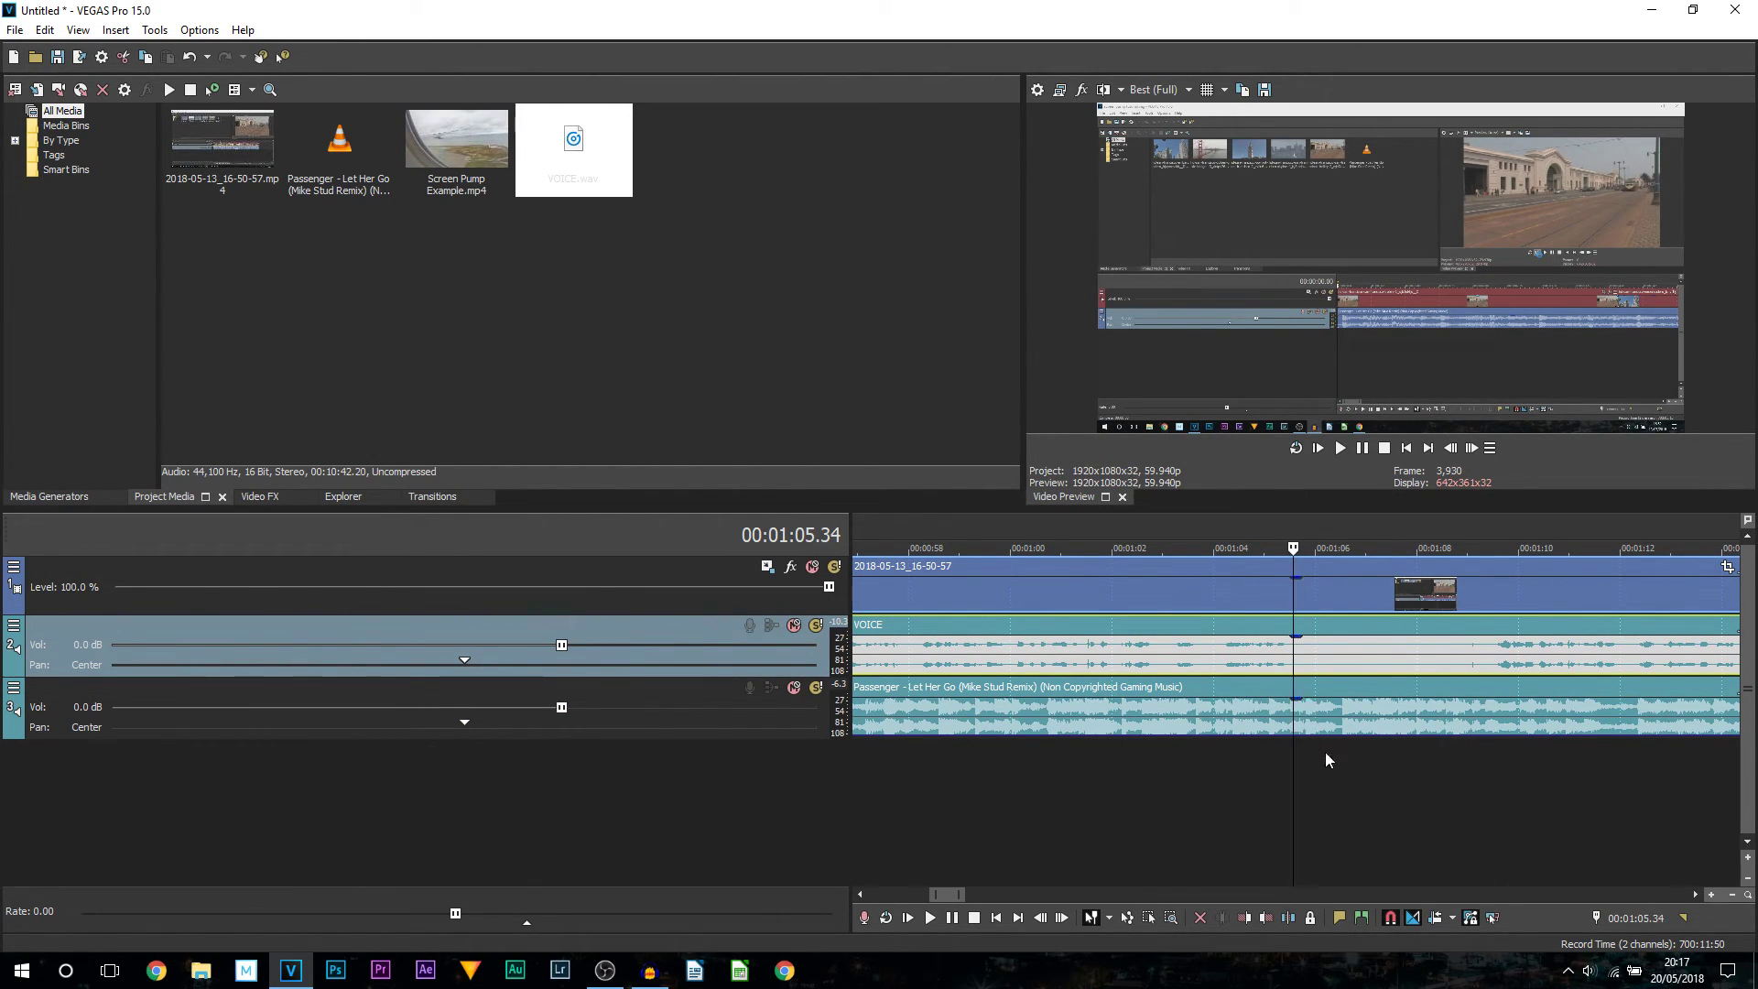
scroll(1330, 760, up, 2)
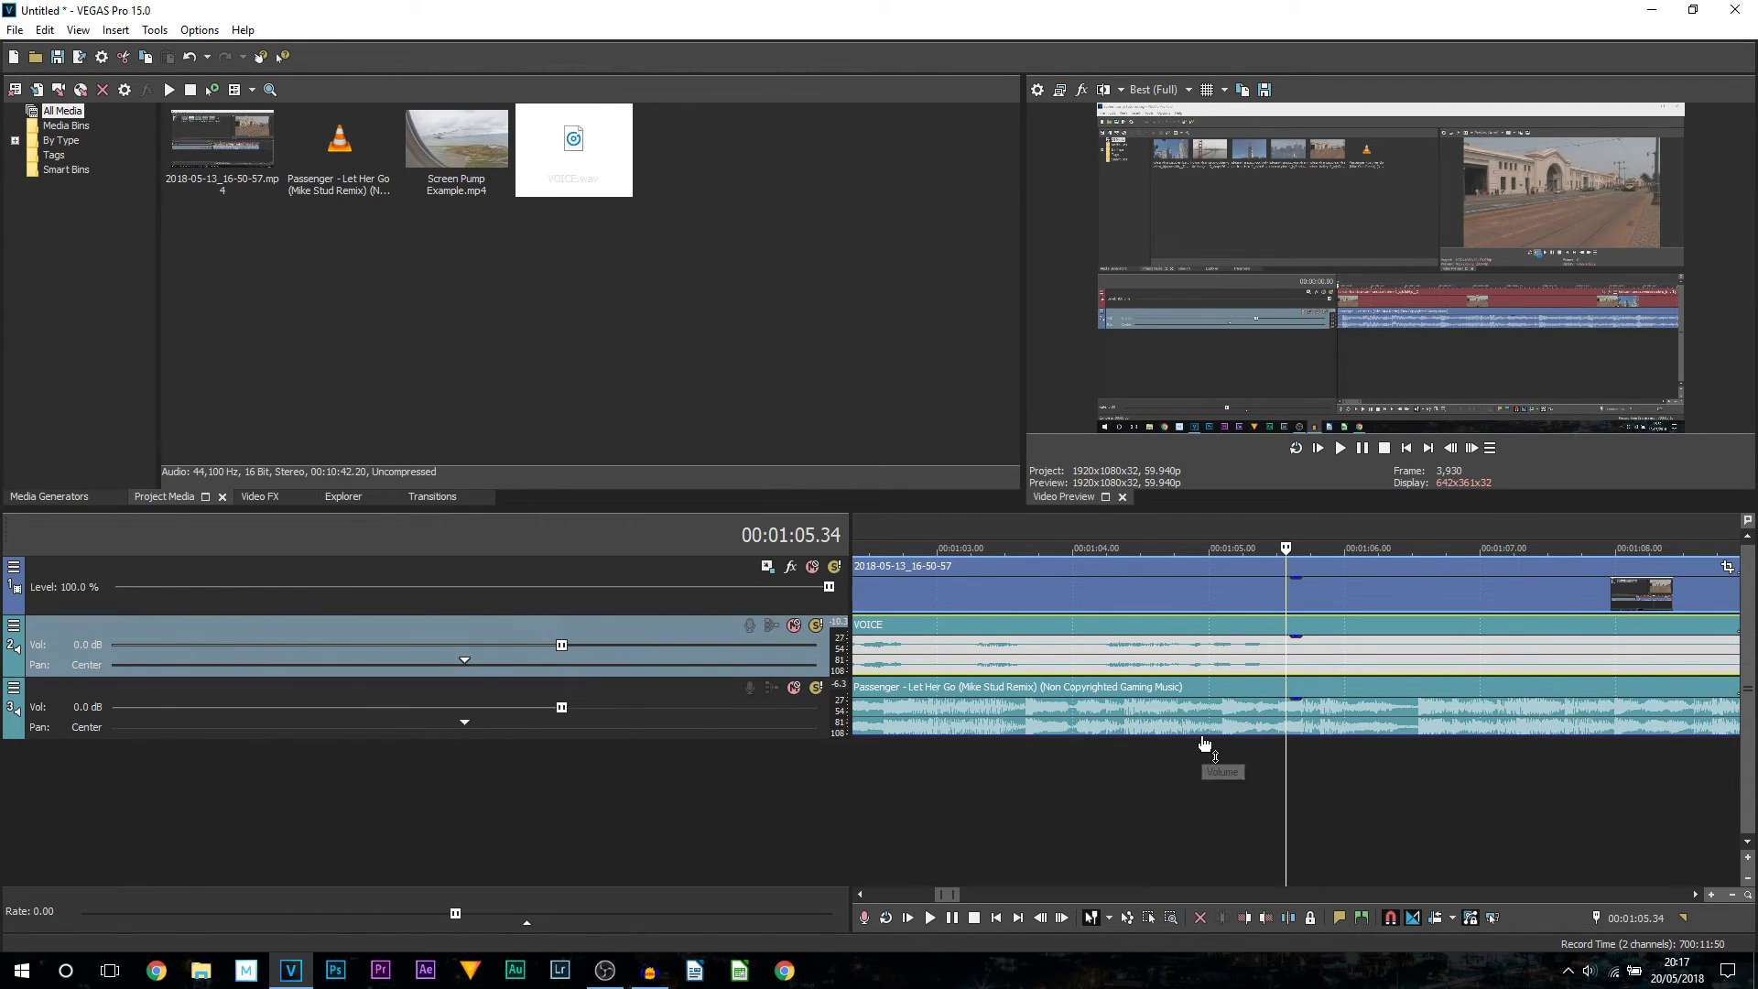
Add music envelope points at 00:01:04.57 and 00:01:05.40, raising the second to 0.0 dB.
click(1204, 742)
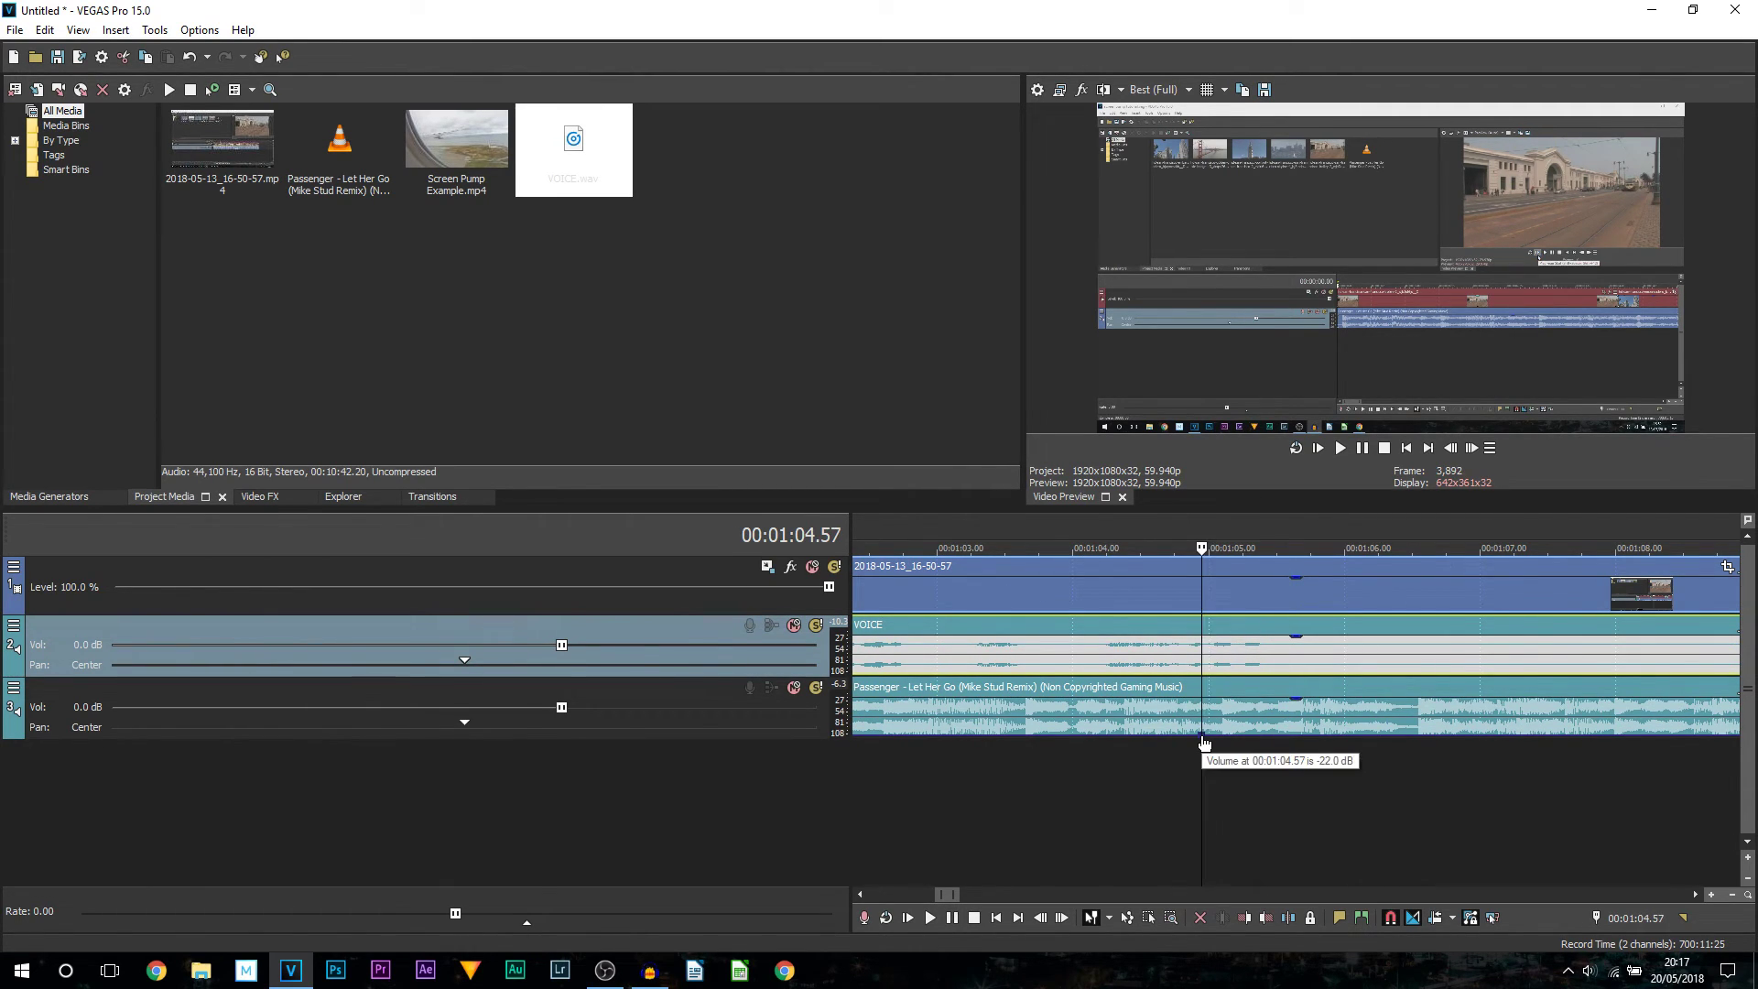
click(1298, 744)
scroll(1313, 744, down, 3)
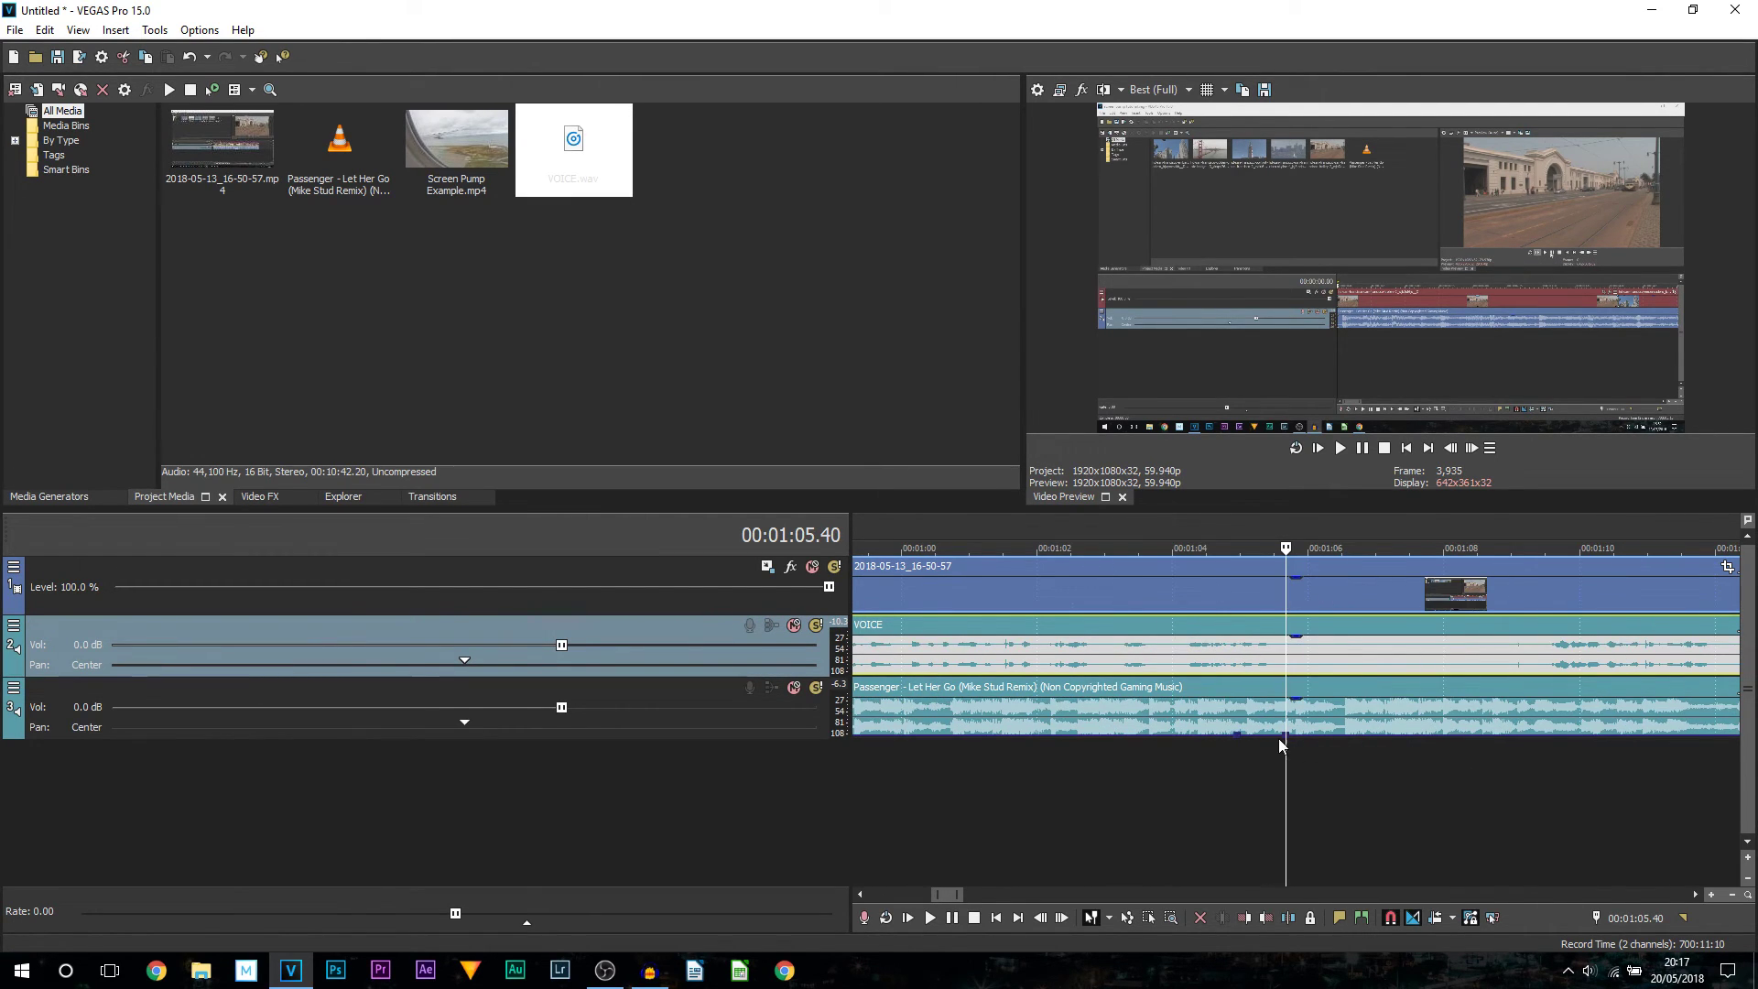
right_click(1283, 738)
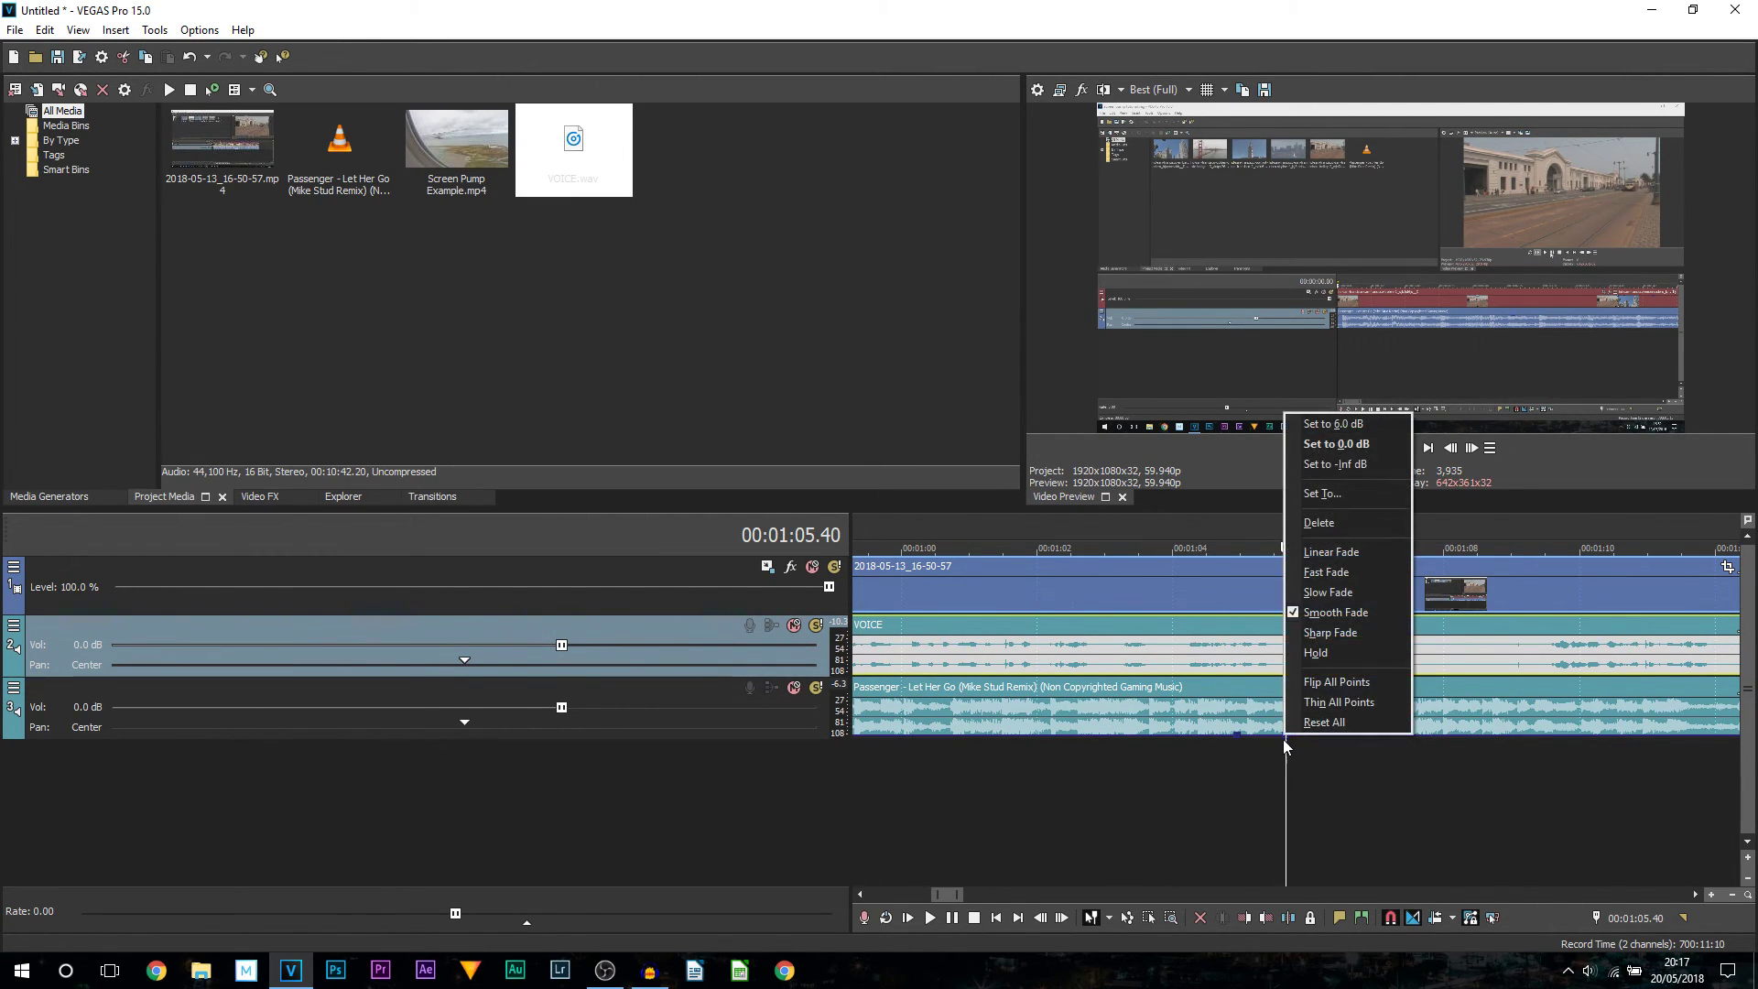
click(1377, 448)
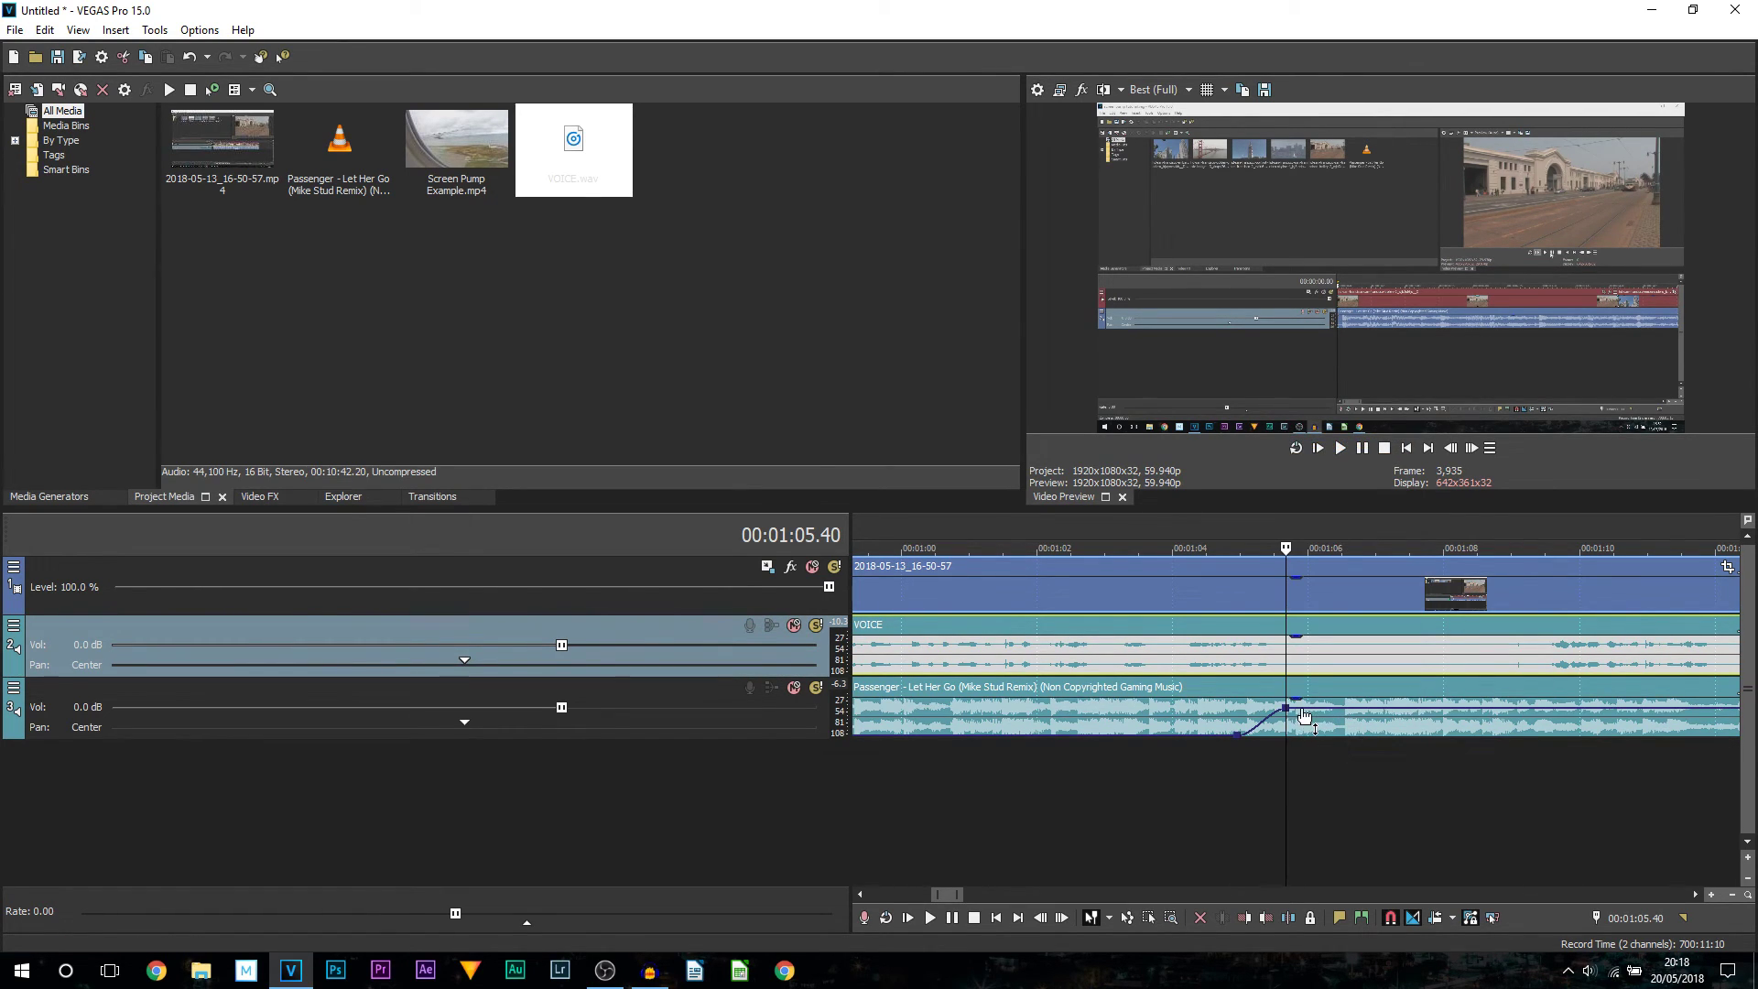
Add a music envelope point at 00:01:10.00 and set it to -22 dB.
mouse_move(1287, 714)
click(1549, 668)
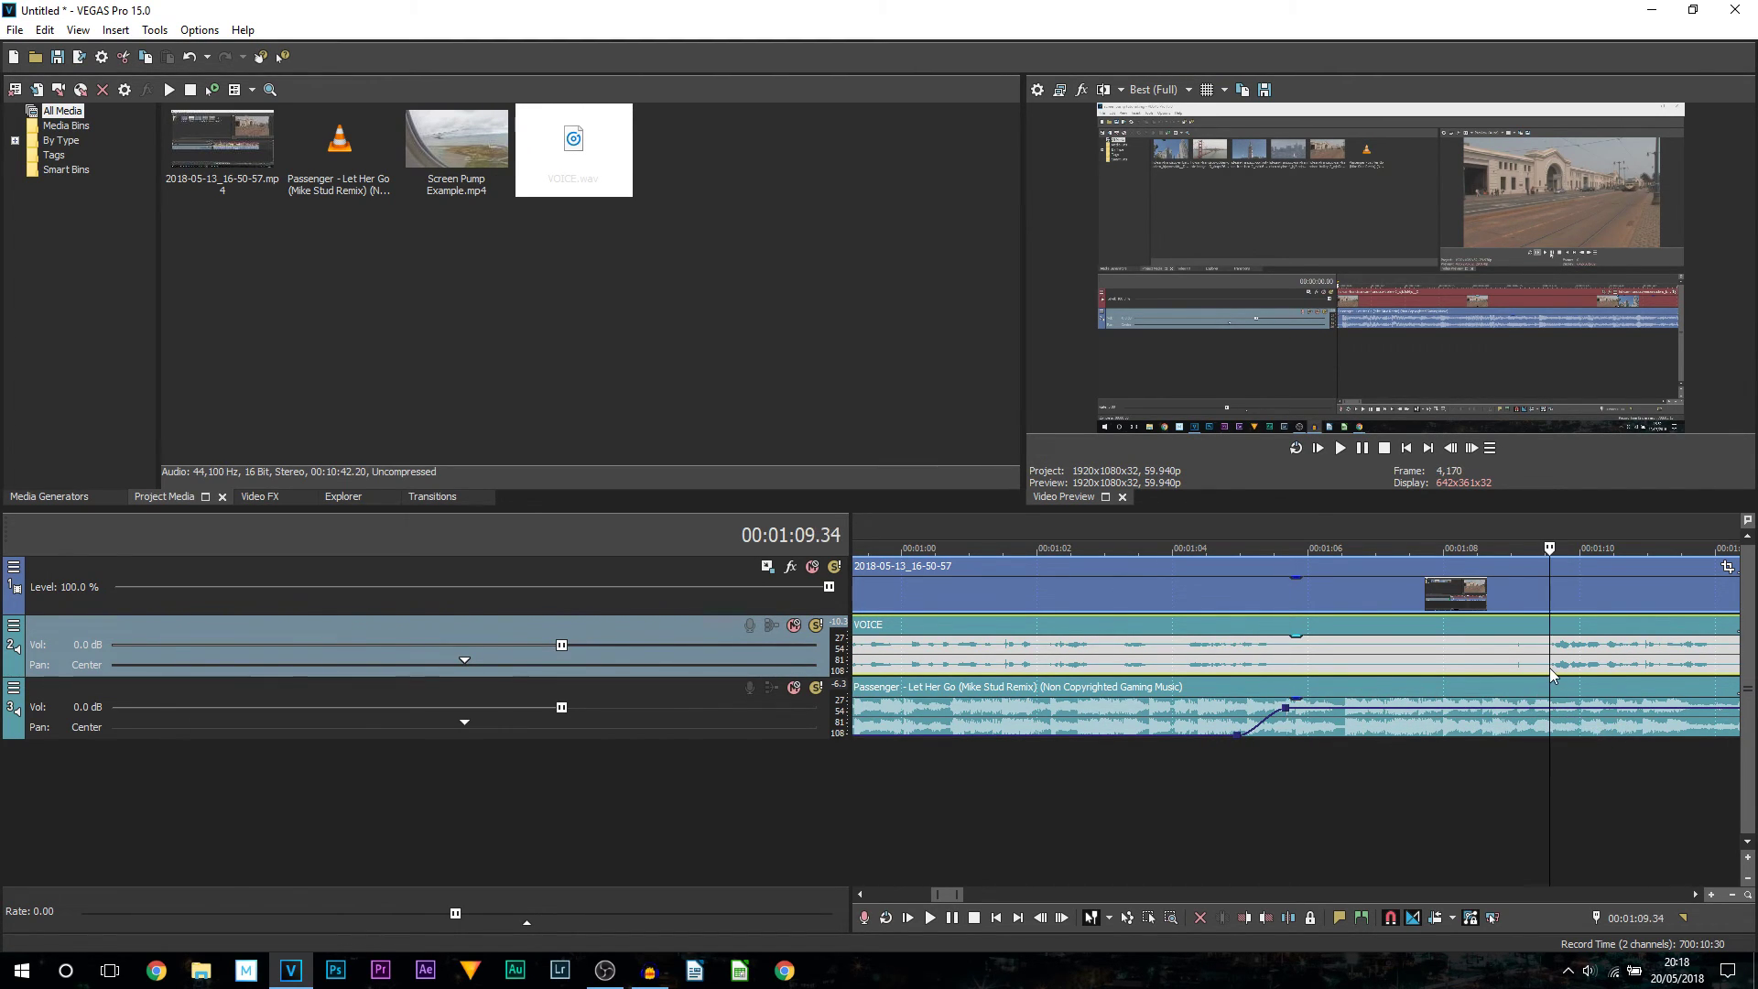
scroll(1549, 668, up, 3)
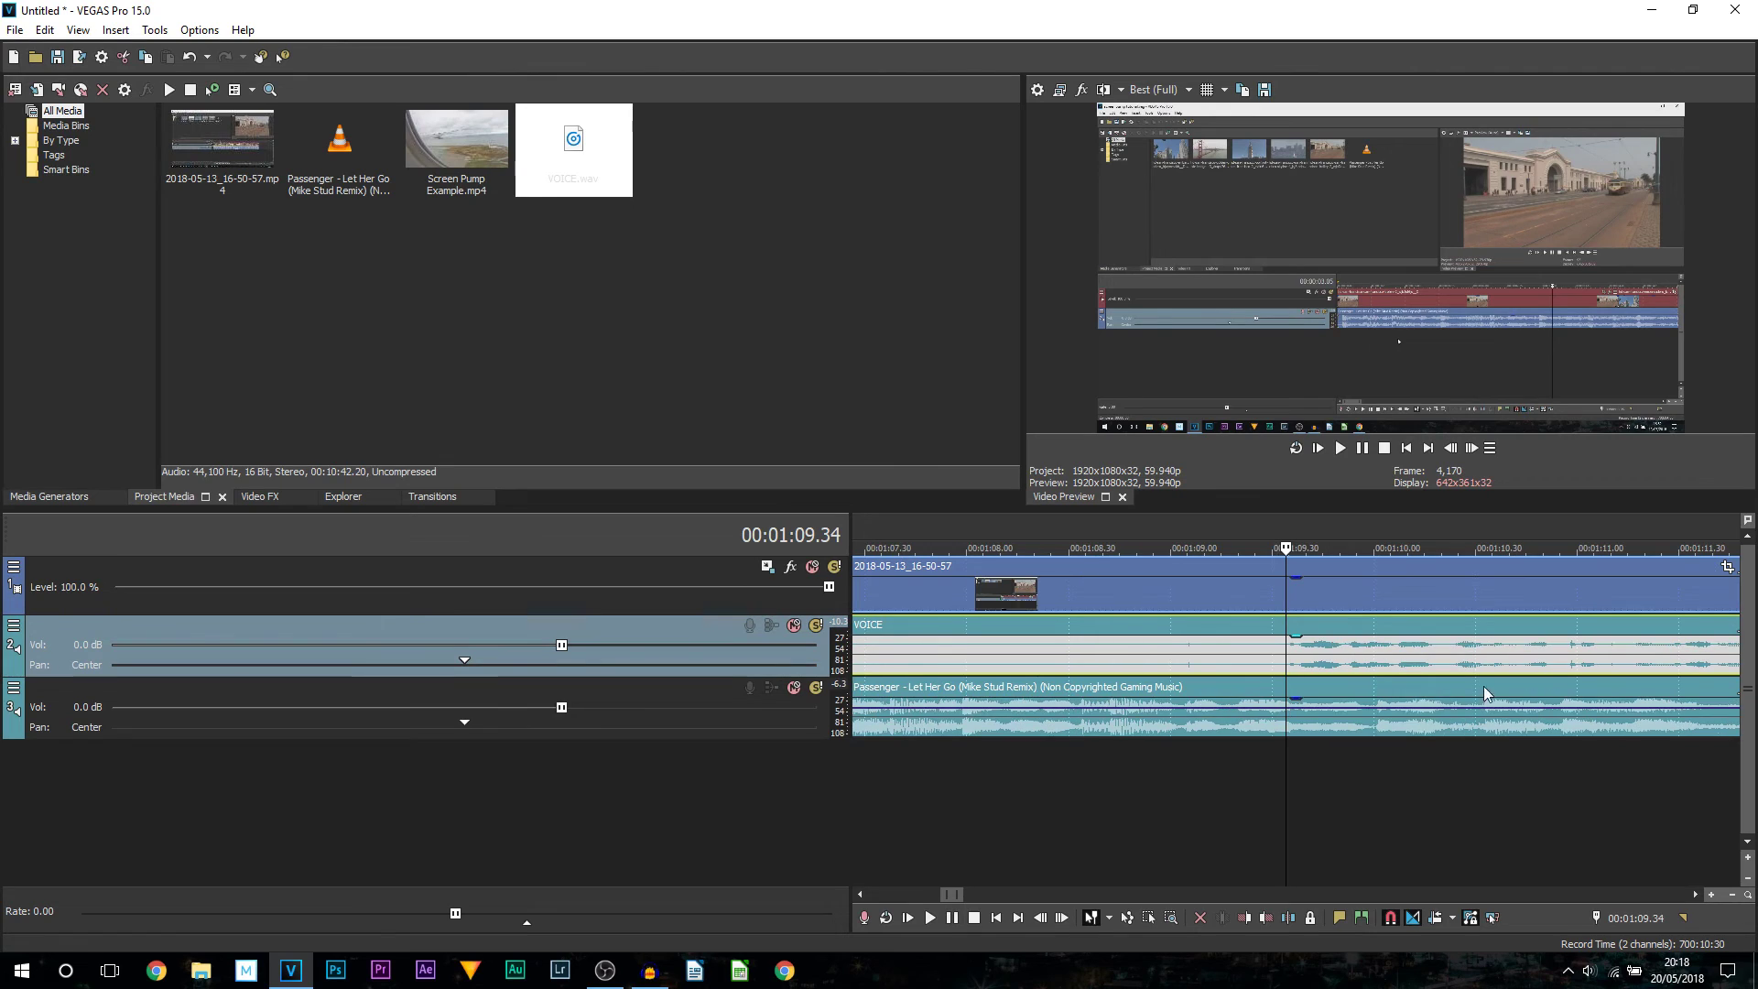
click(1241, 710)
click(1238, 709)
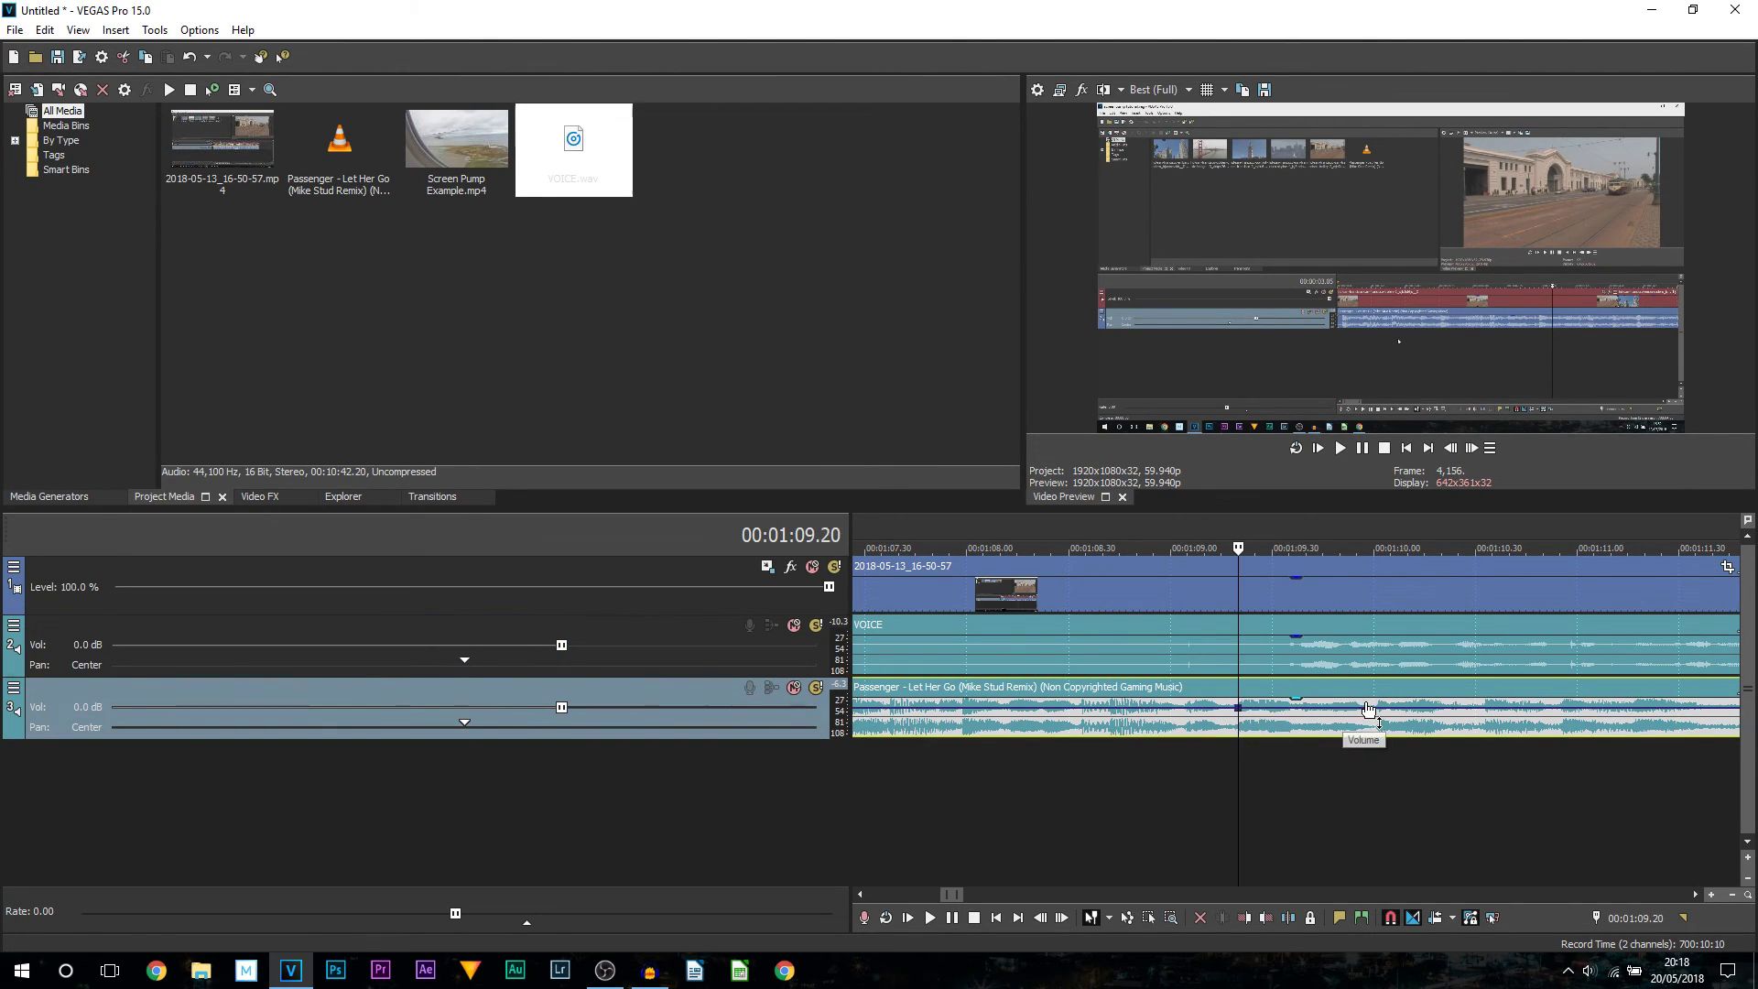
double_click(1370, 708)
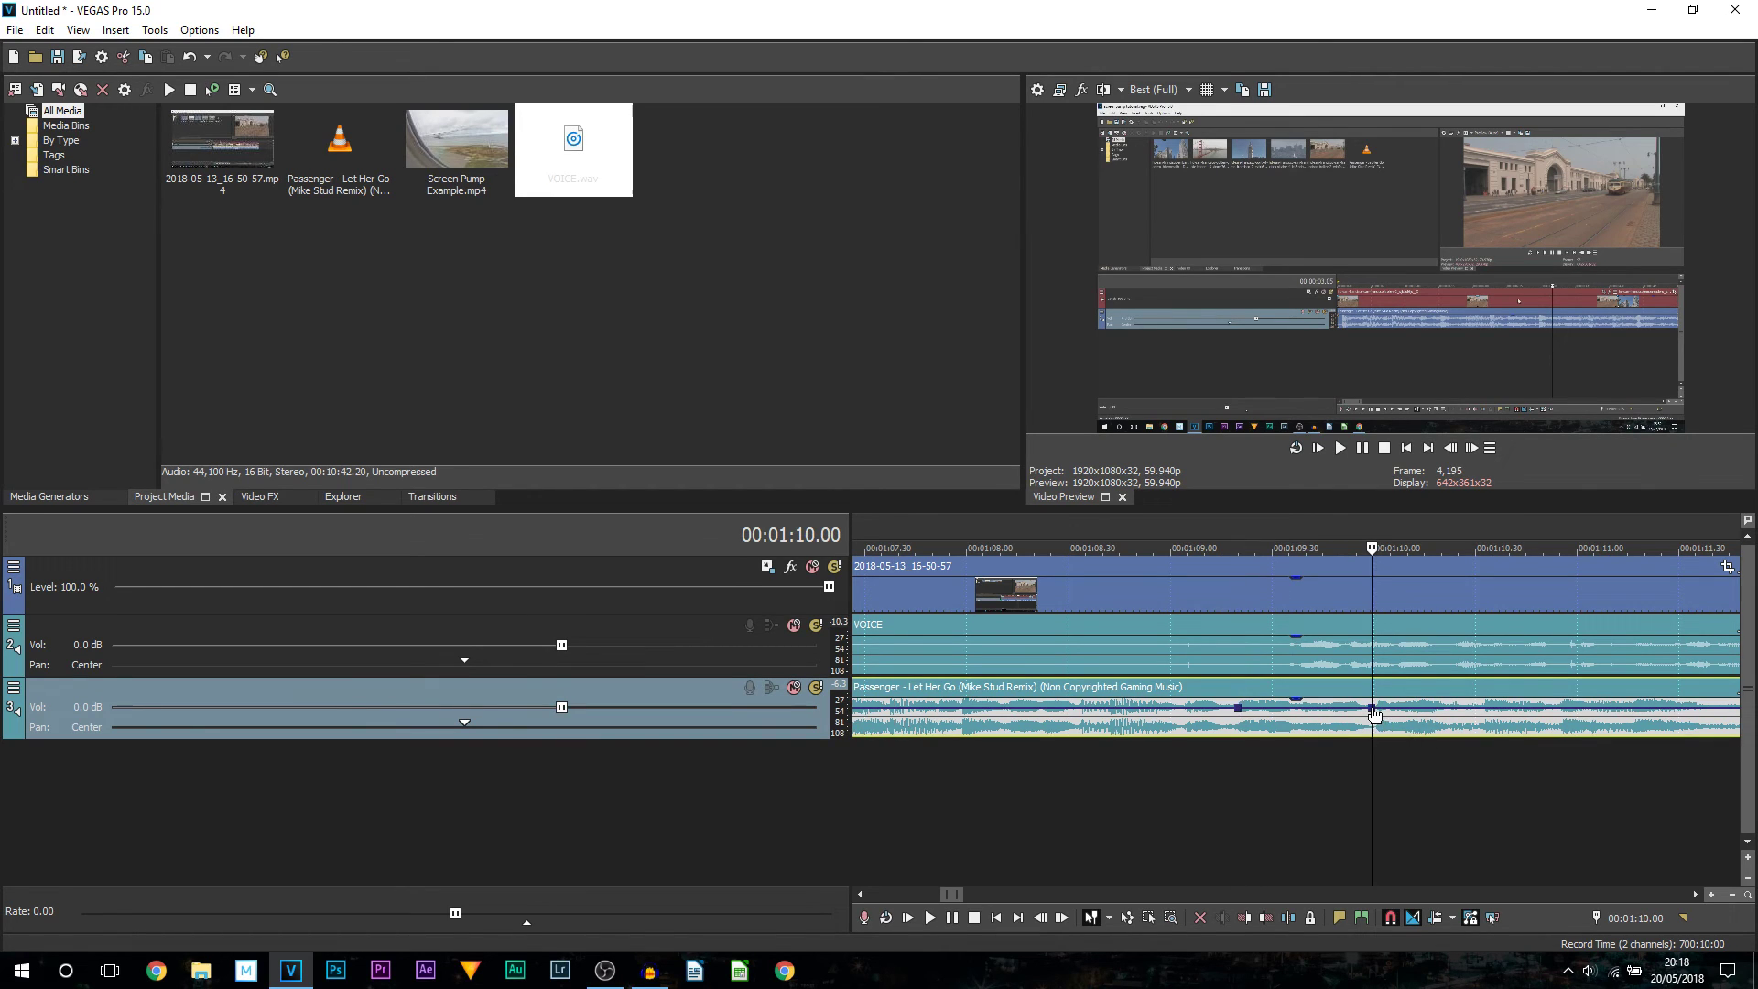
right_click(1370, 707)
click(1448, 470)
text(-22)
key(Return)
scroll(1314, 758, down, 6)
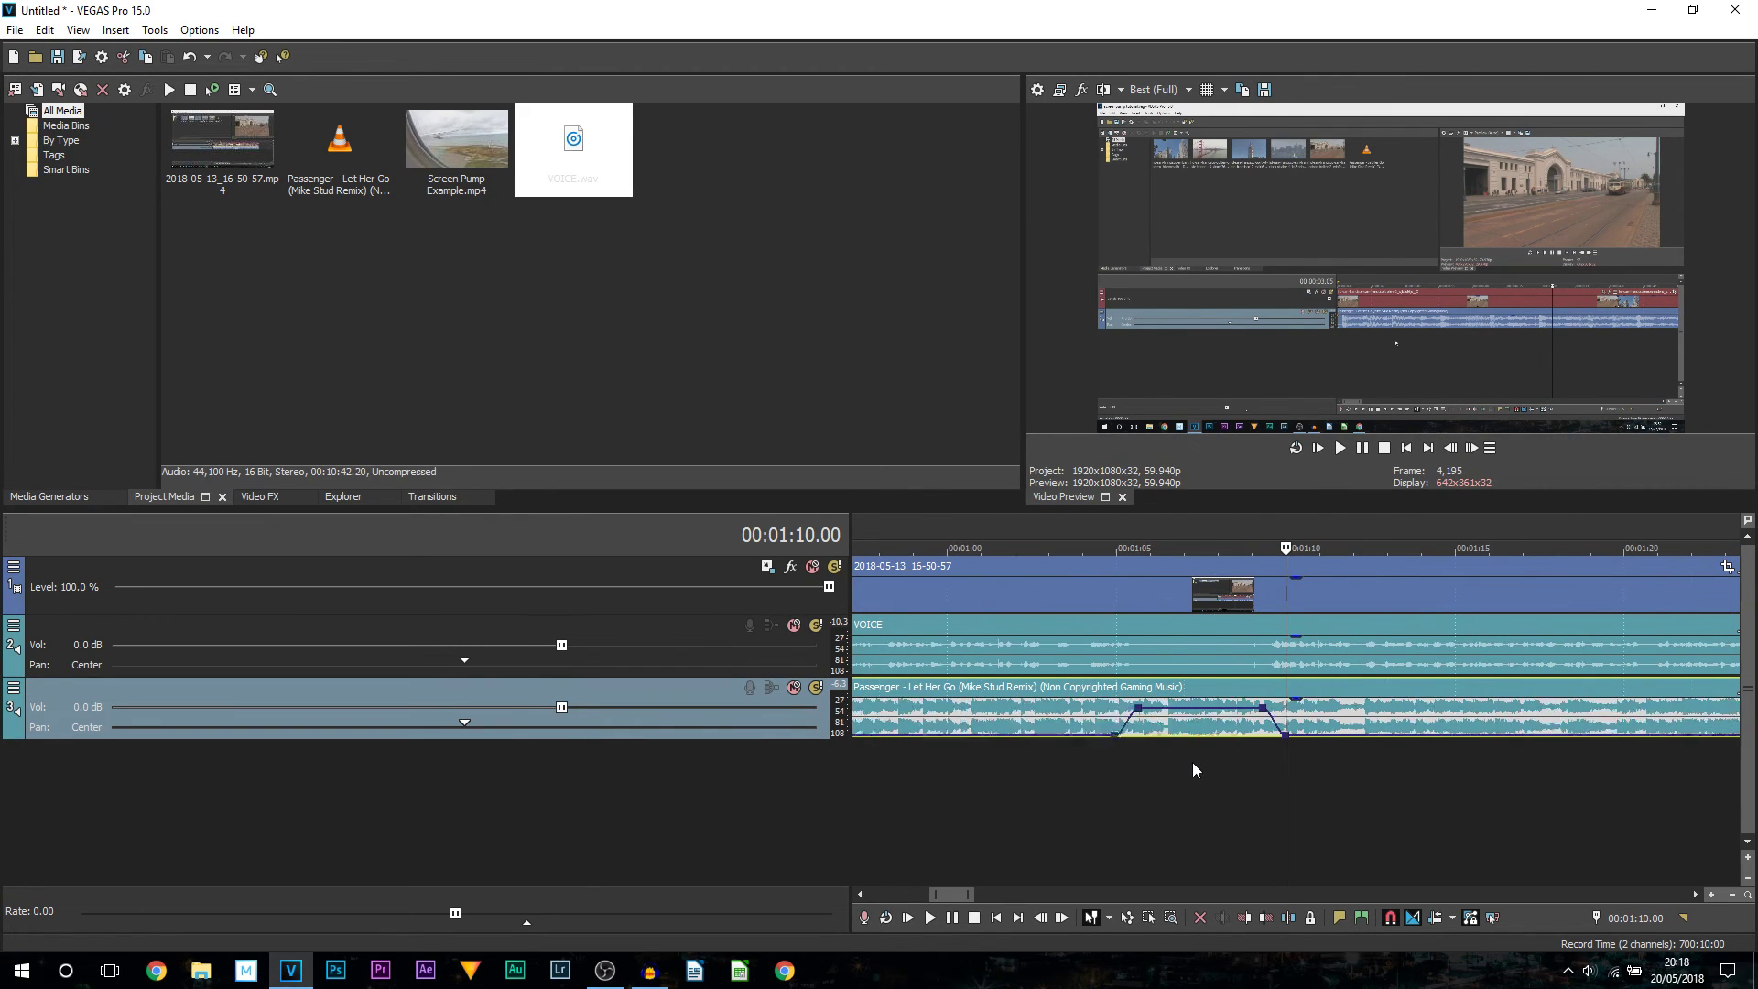
scroll(1192, 762, down, 5)
scroll(1014, 767, up, 2)
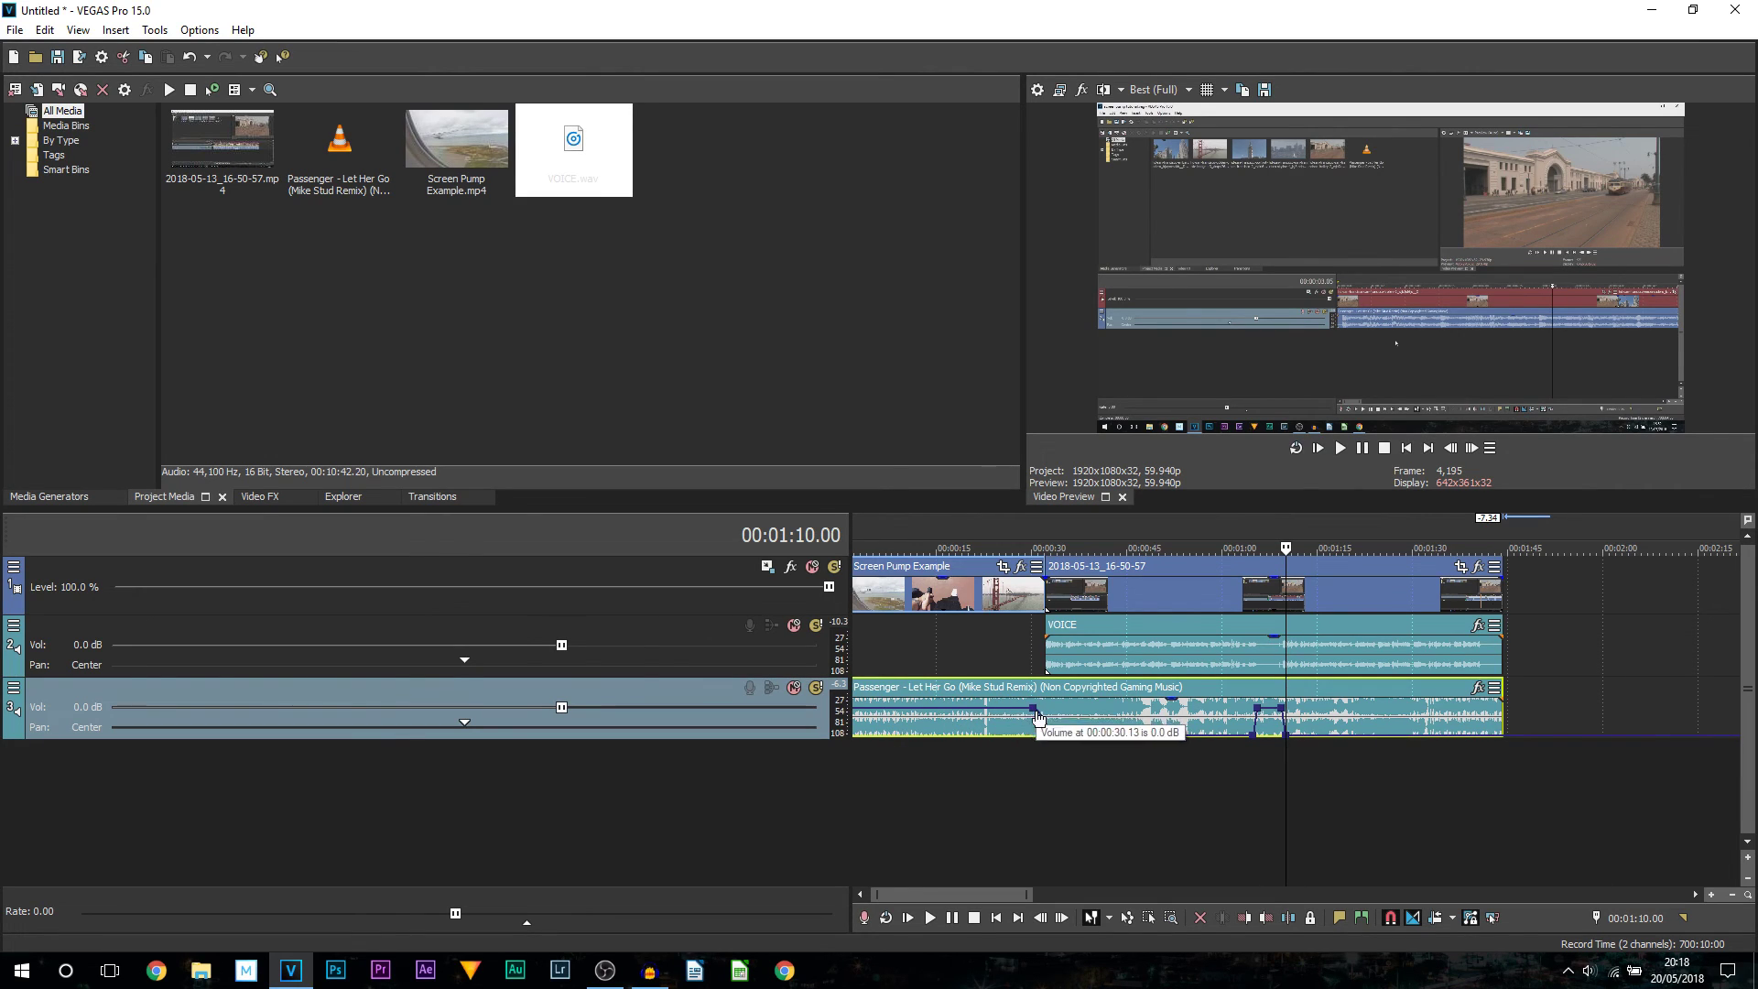
click(1245, 794)
scroll(1251, 793, up, 5)
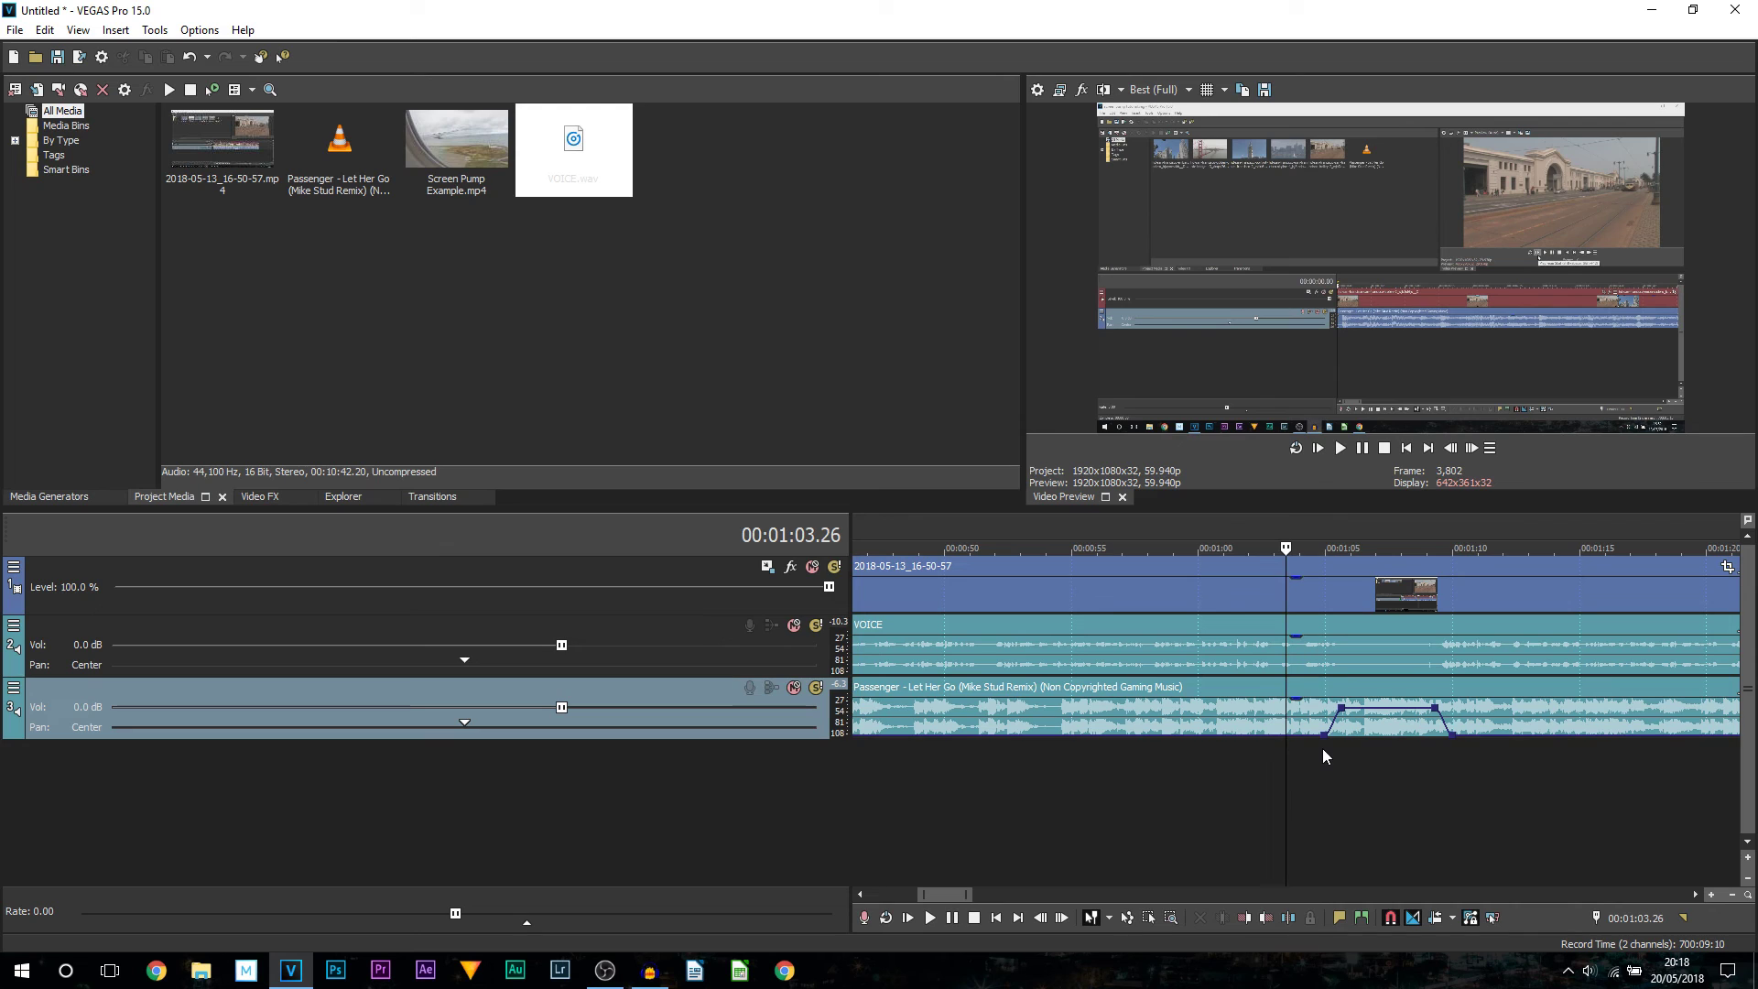
key(space)
scroll(1410, 743, up, 3)
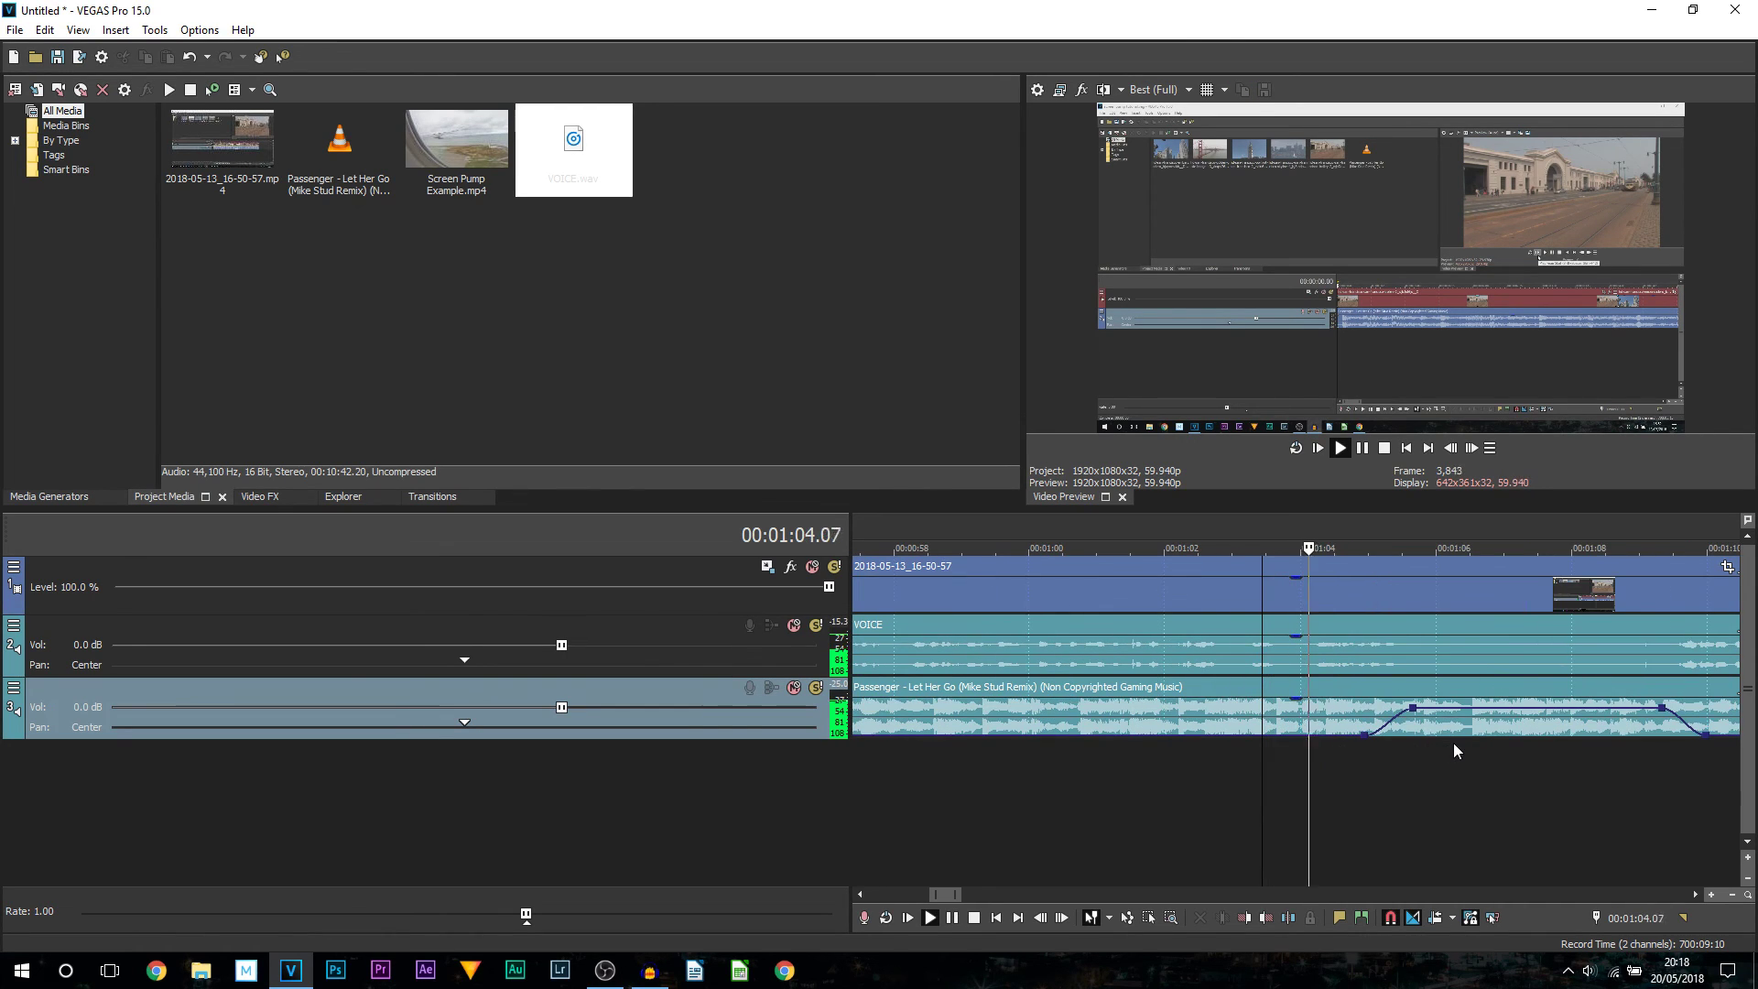
scroll(1453, 744, down, 3)
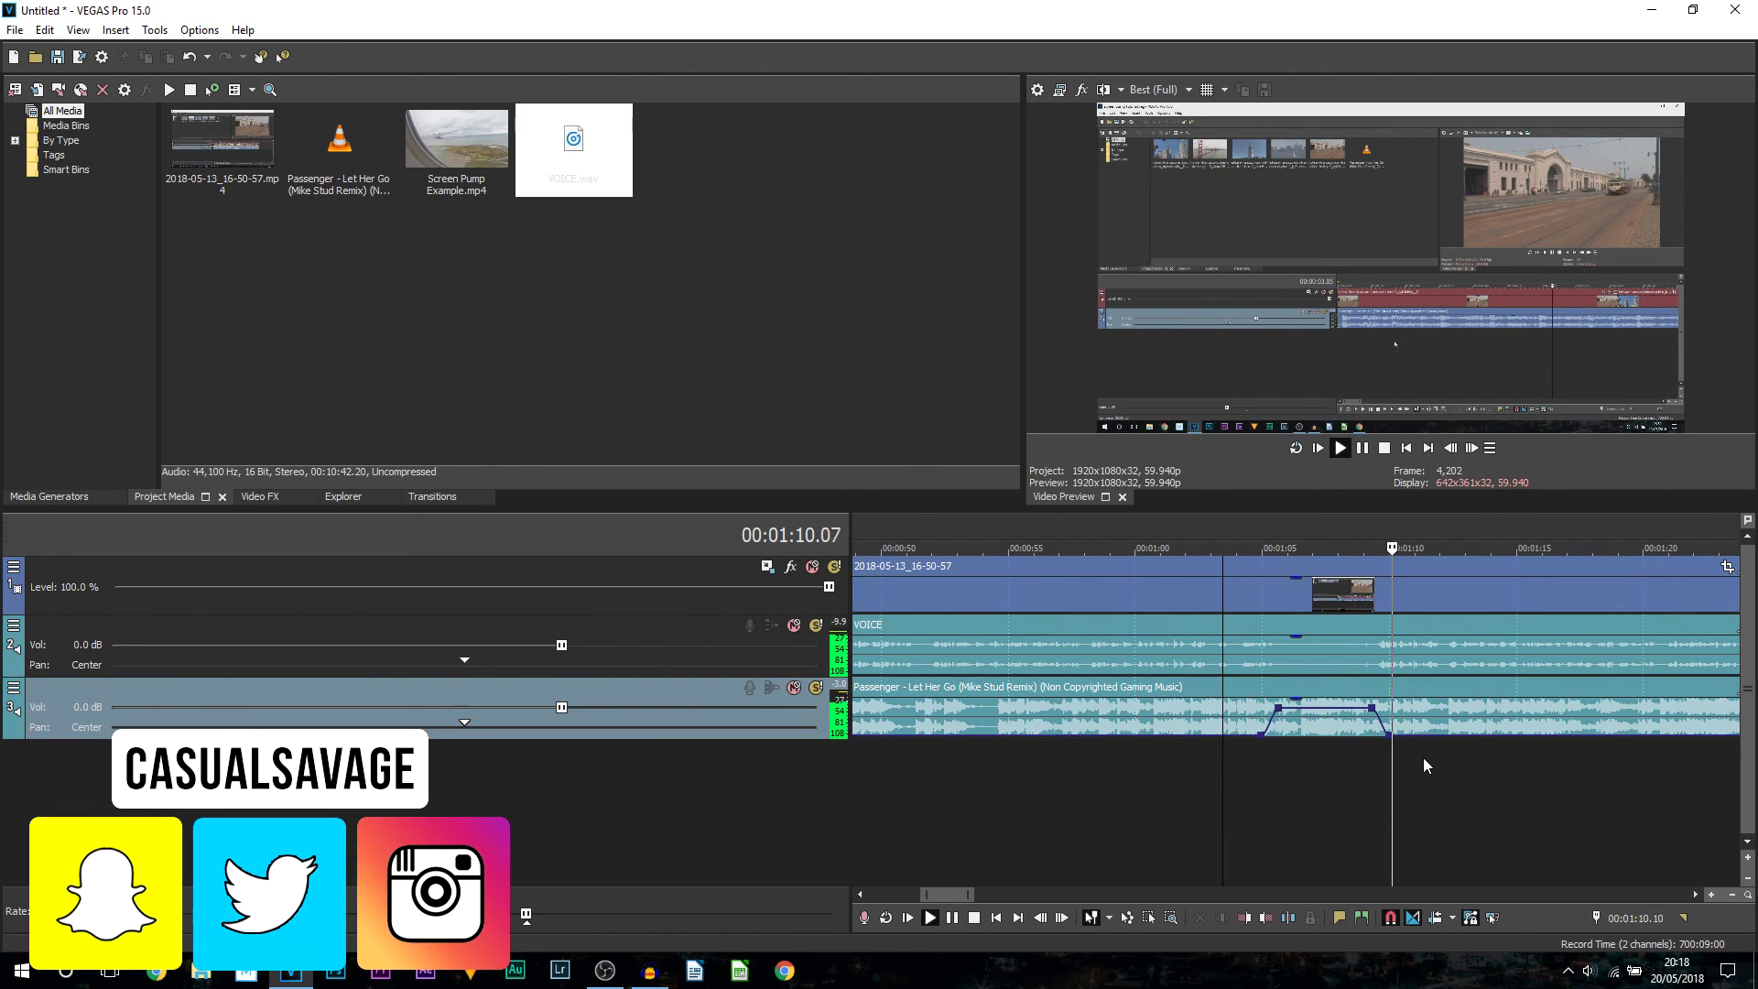
key(space)
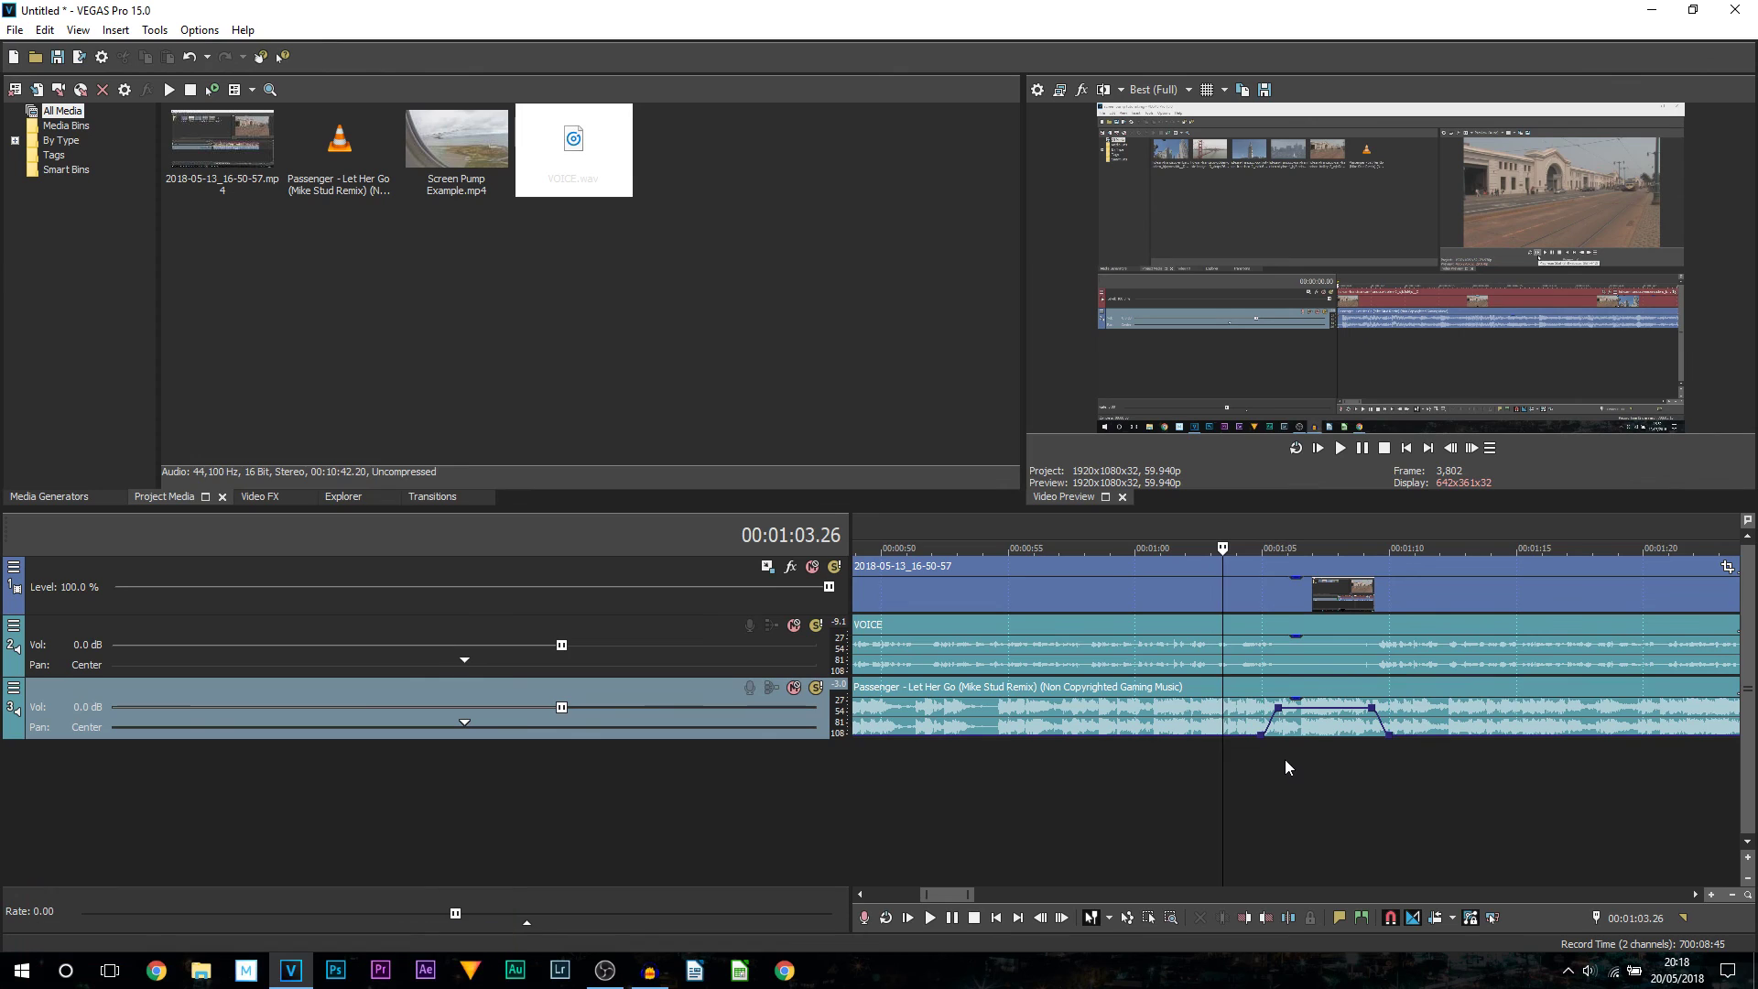
scroll(1276, 782, up, 1)
scroll(1320, 782, down, 2)
scroll(1325, 753, up, 3)
click(1298, 765)
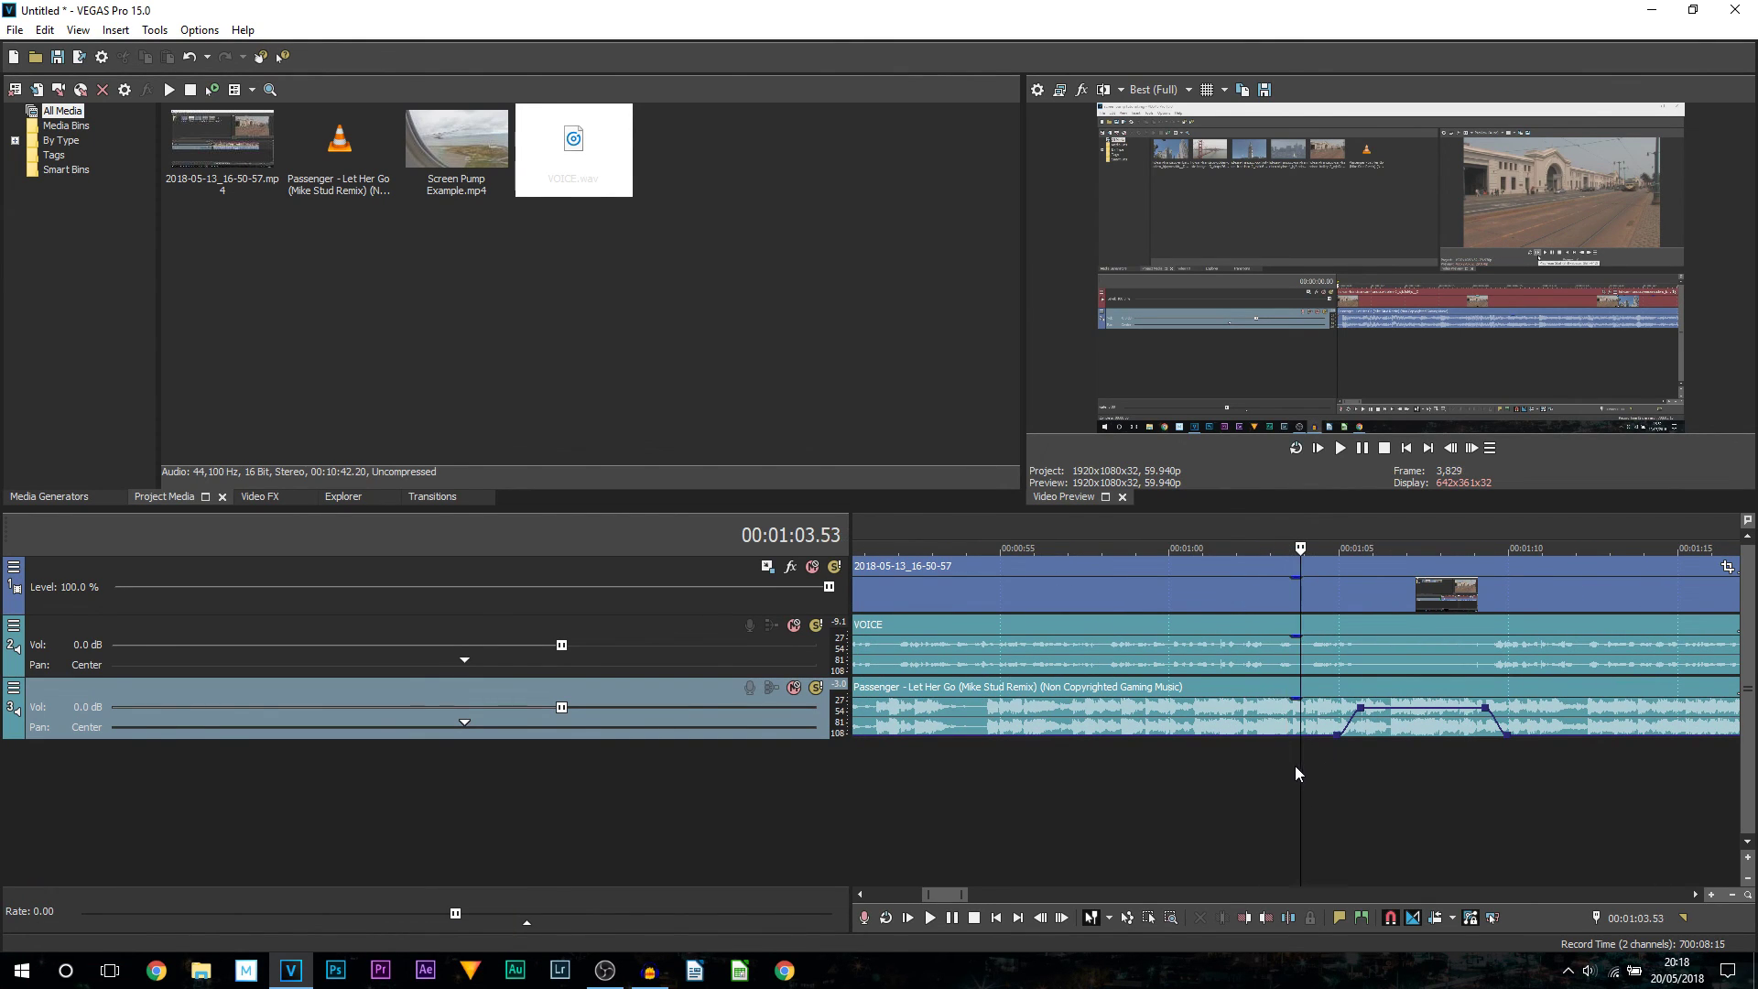
click(1298, 760)
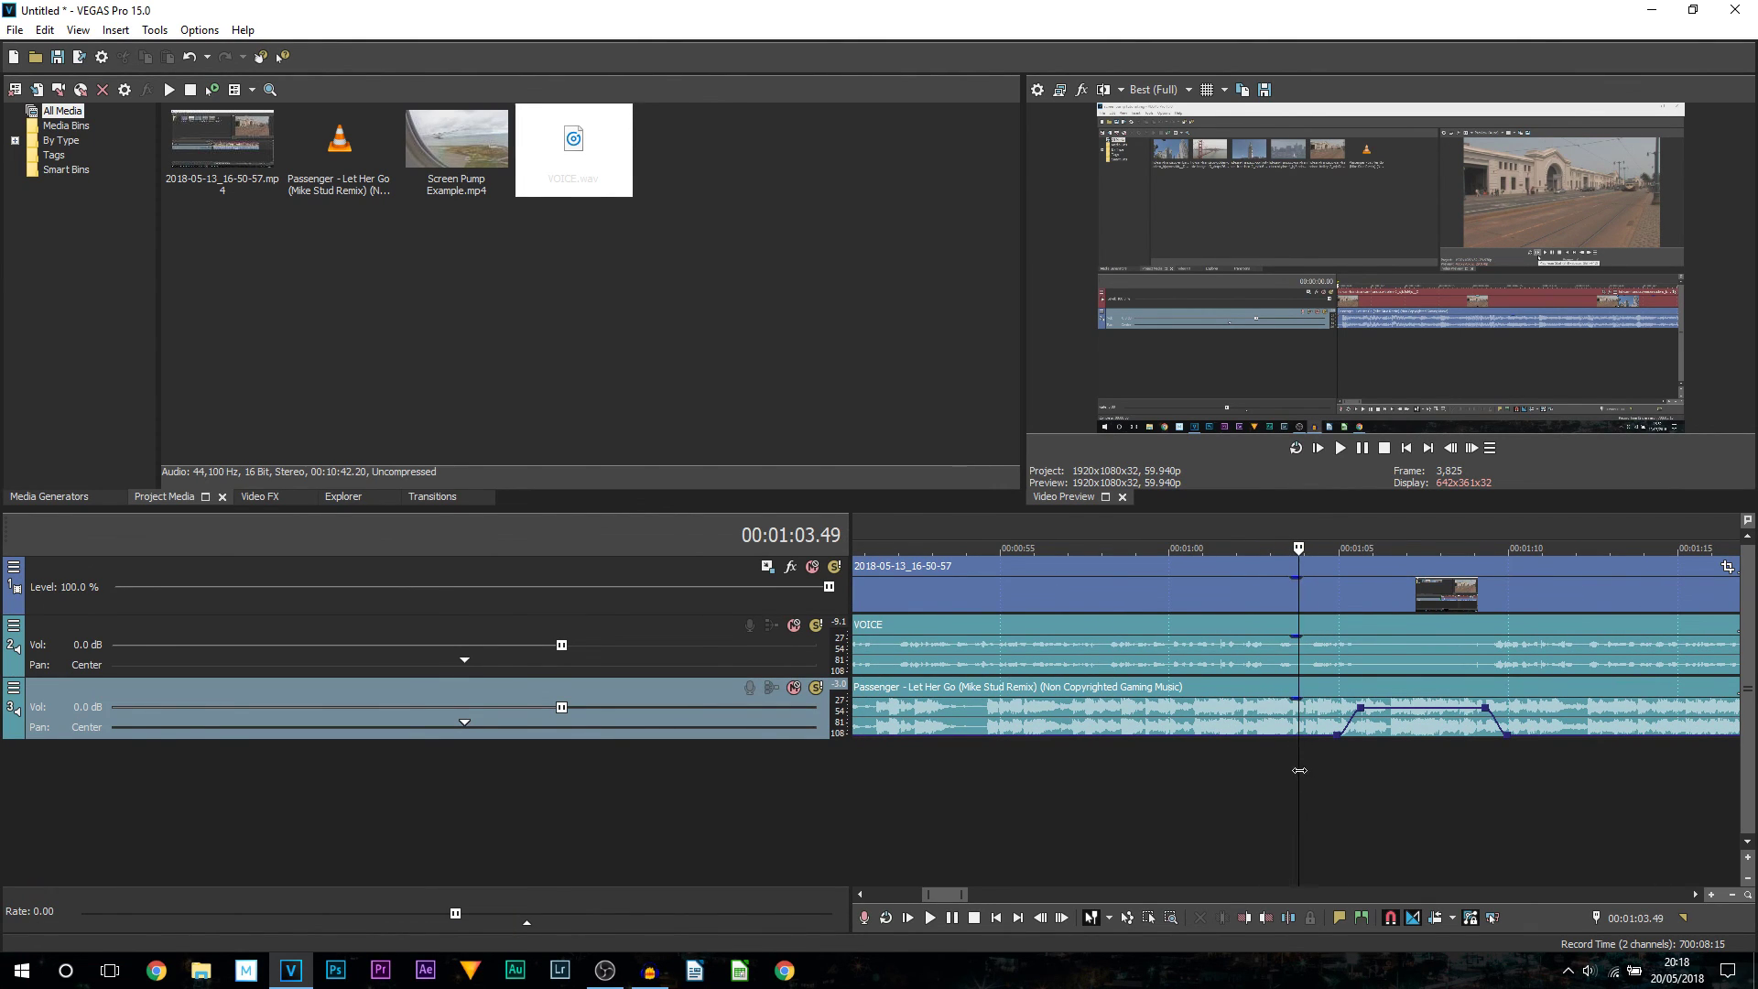
drag(1300, 770, 1556, 766)
scroll(1408, 805, down, 3)
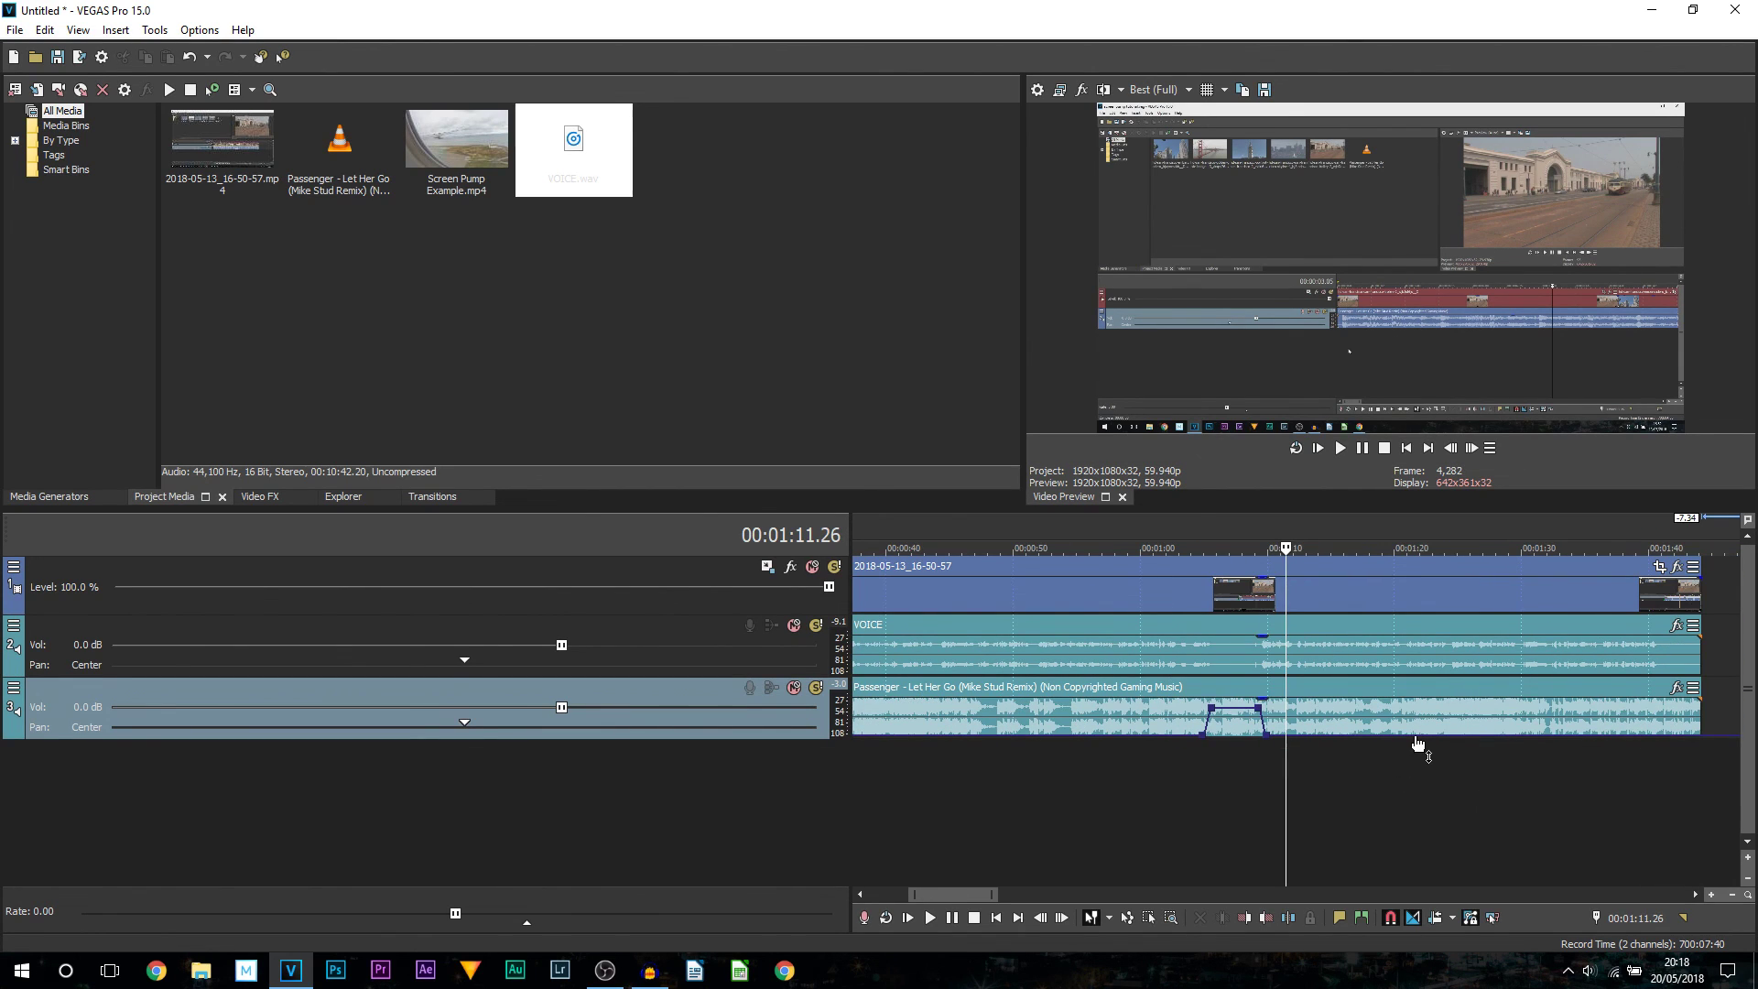